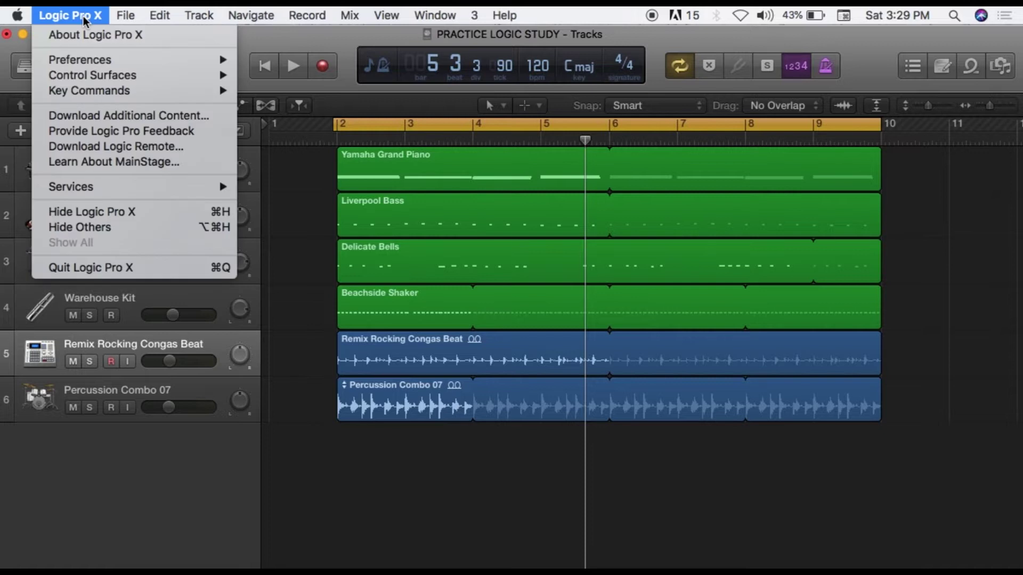
- Open the audio device preferences and switch Core Audio off and back on
mouse_move(82, 66)
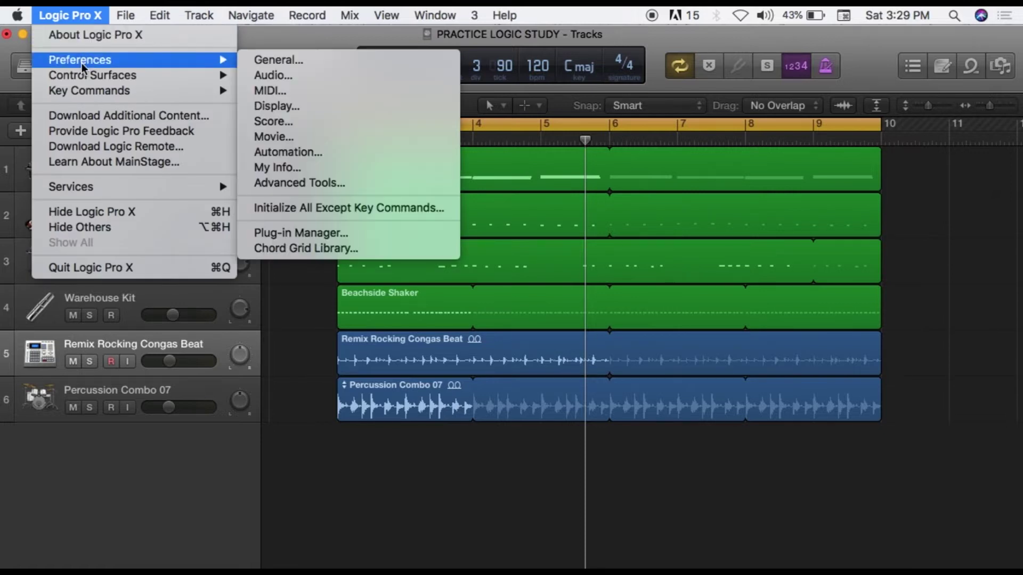
left_click(285, 78)
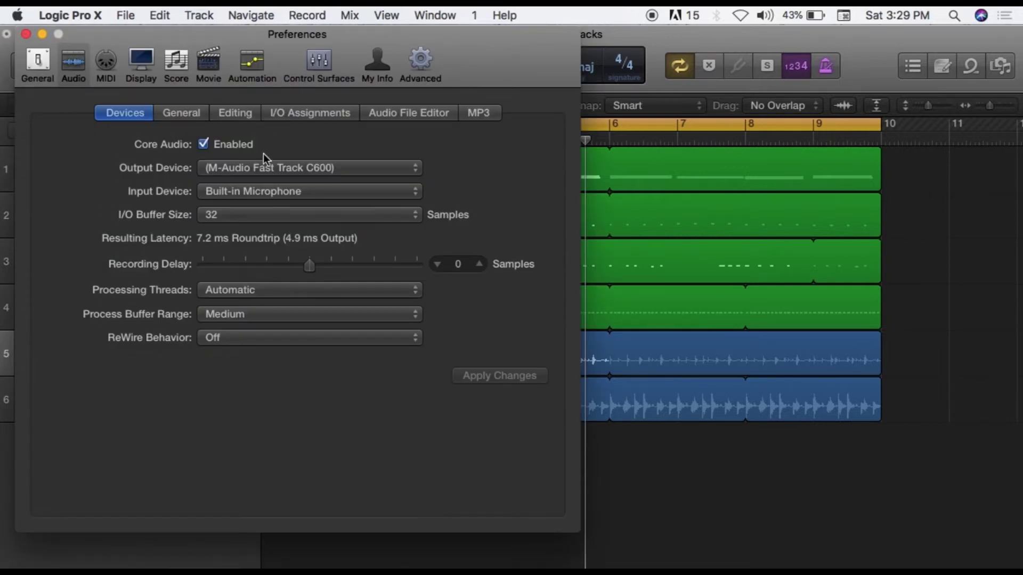
left_click(203, 144)
left_click(203, 144)
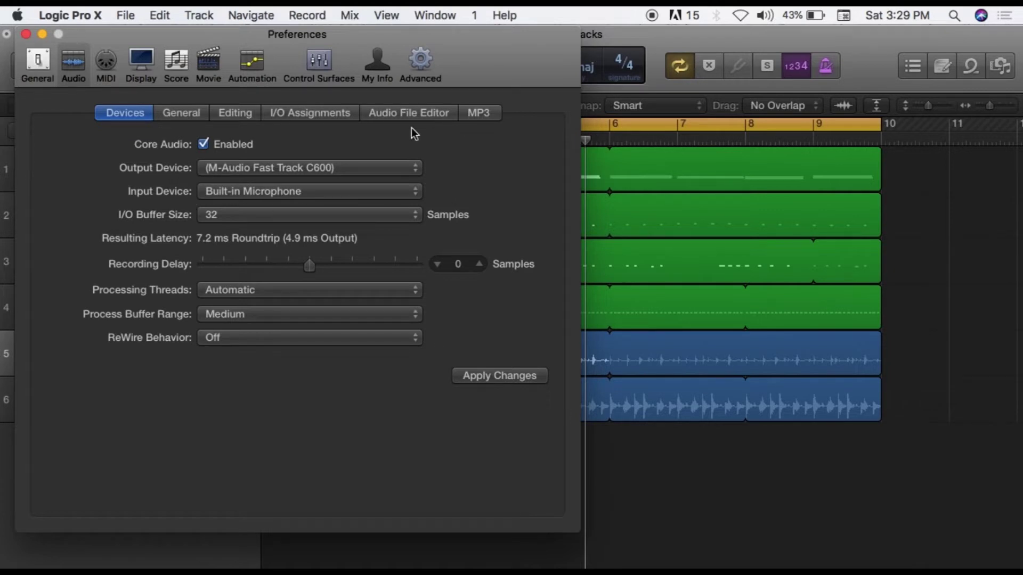
- Examine the available output and input devices in the audio preferences, keeping the current selections
left_click(418, 168)
left_click(466, 156)
left_click(415, 193)
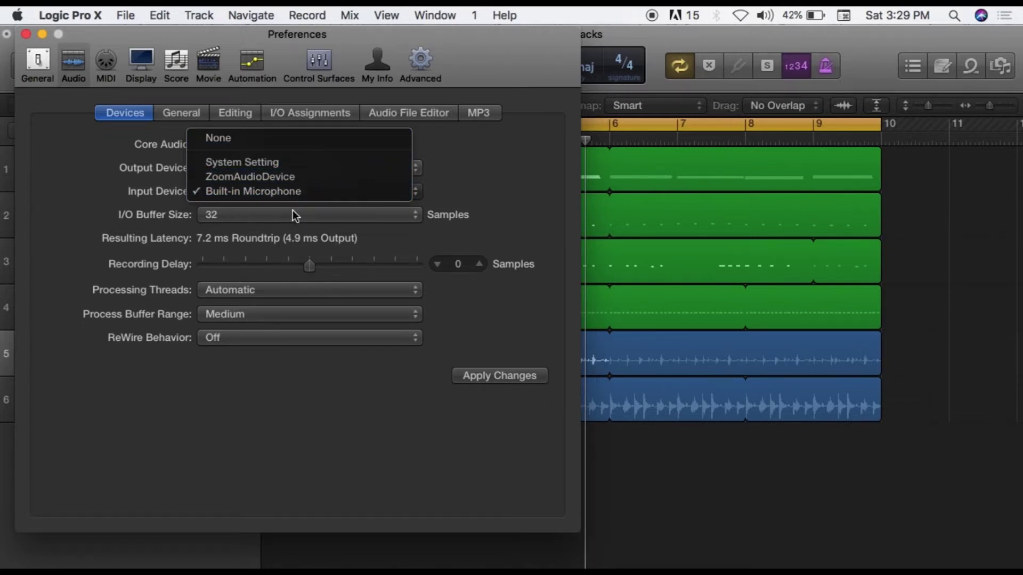
left_click(491, 197)
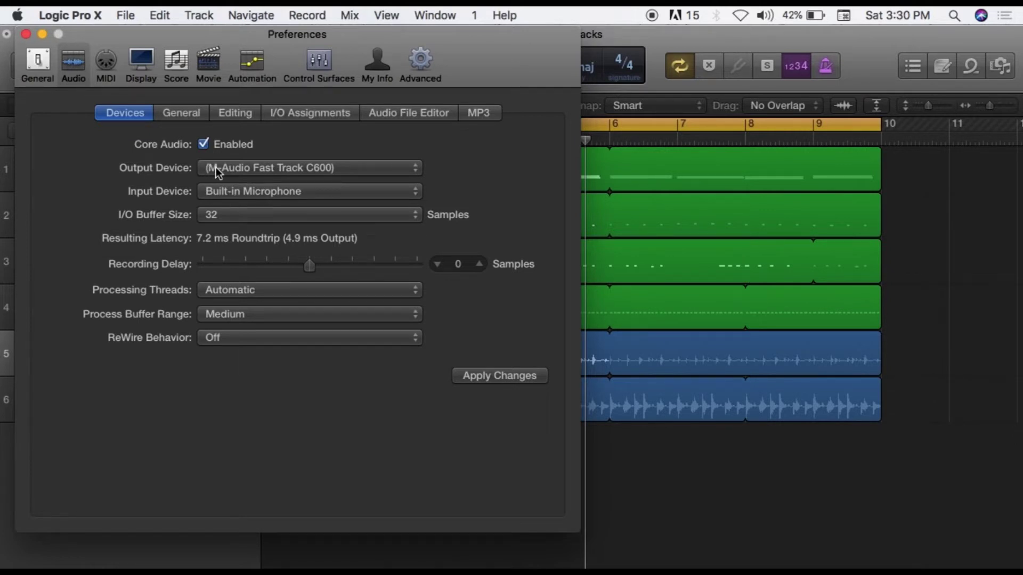
left_click(413, 169)
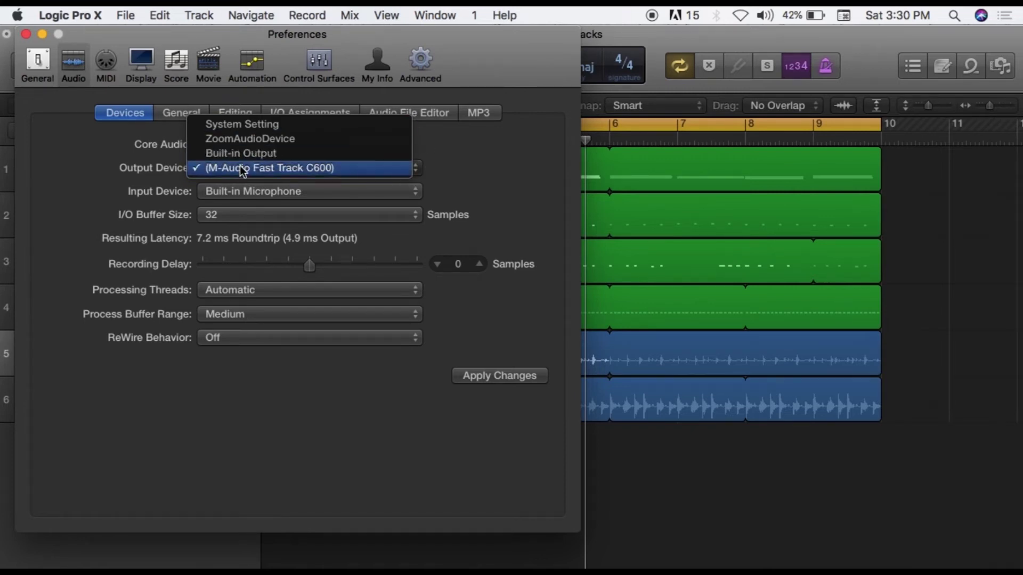
left_click(473, 164)
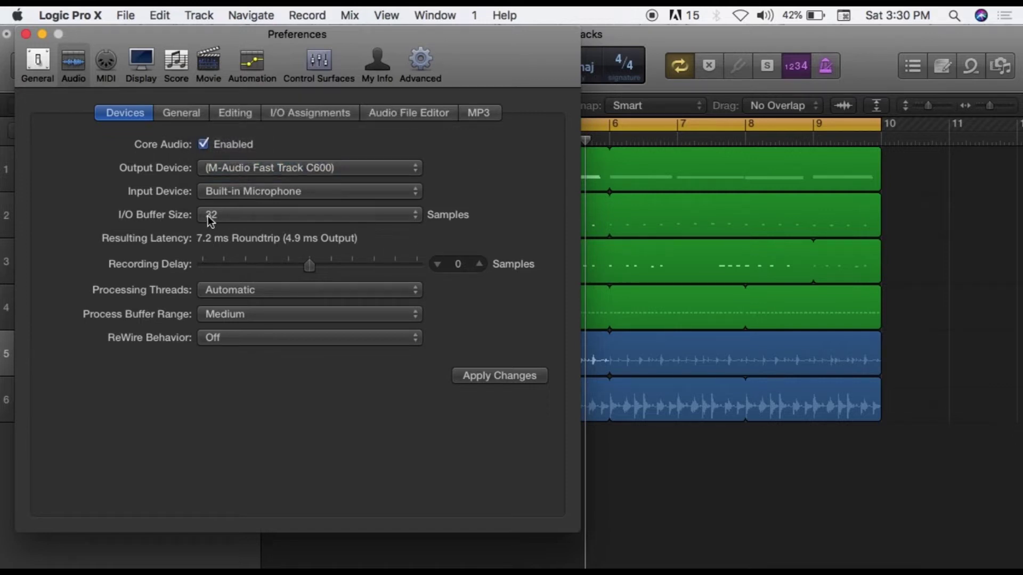
- Set the I/O buffer size to 256 samples
left_click(417, 215)
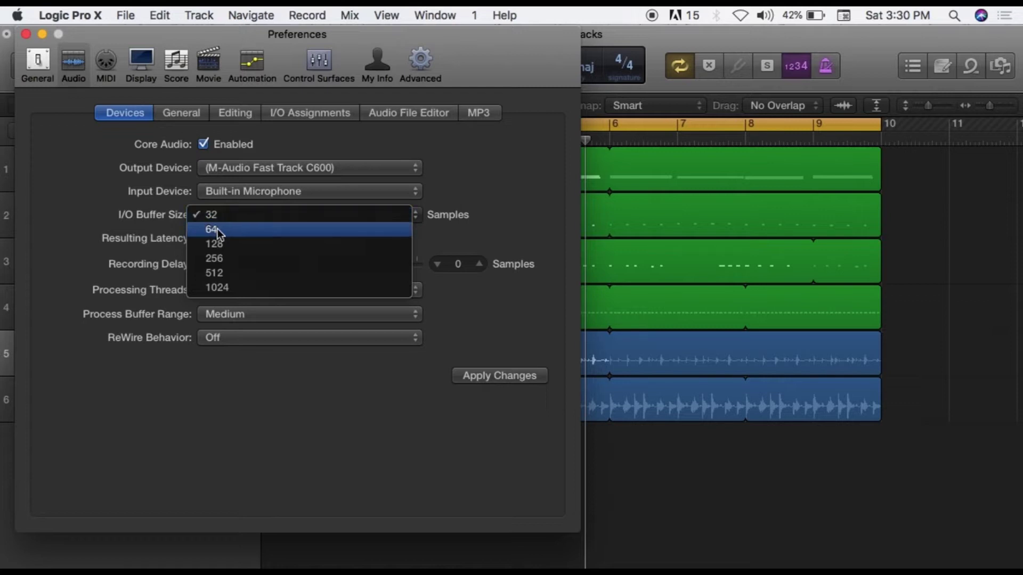
left_click(217, 245)
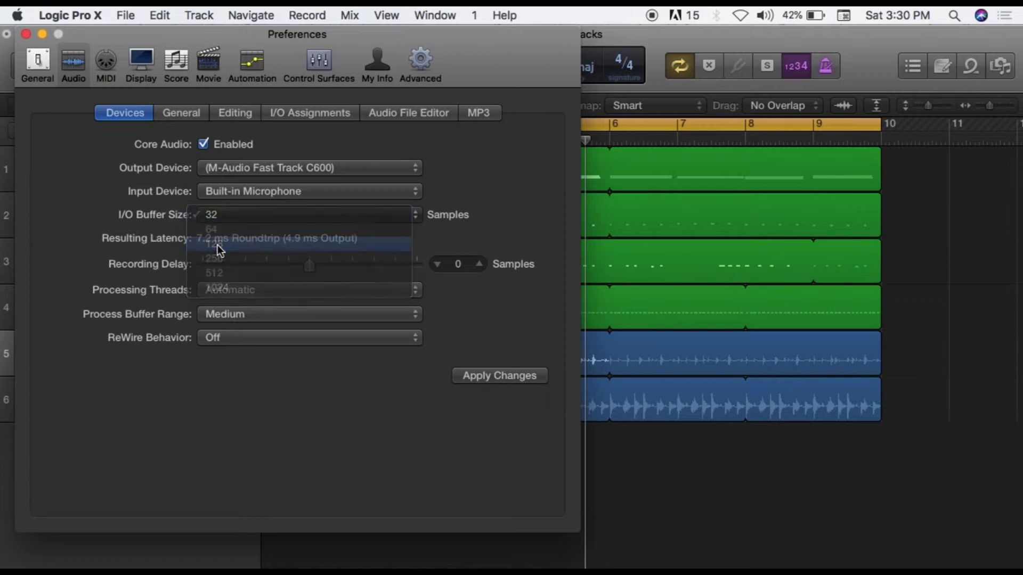
left_click(413, 215)
left_click(382, 234)
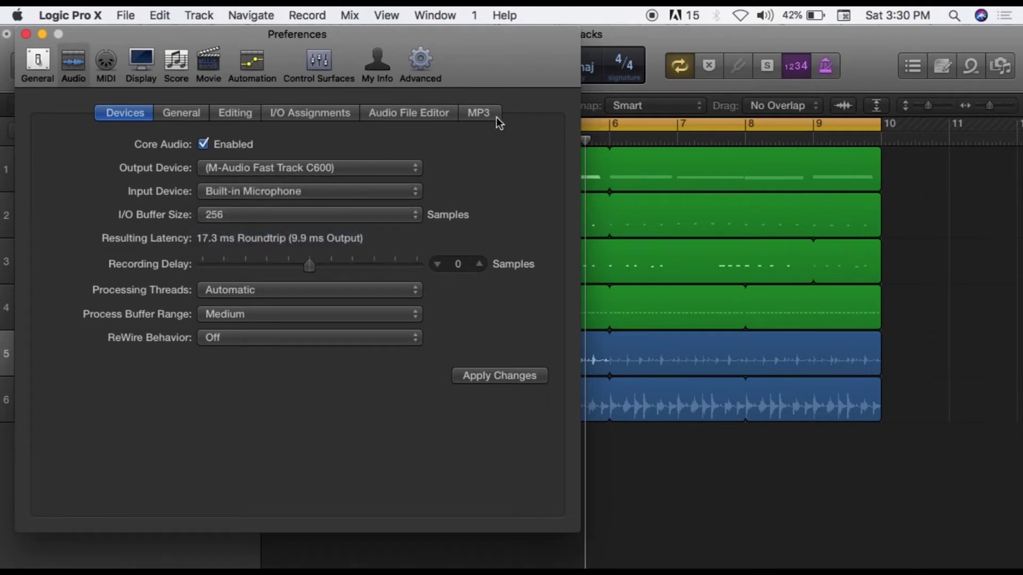
- Review the advanced tools options in the preferences and close the preferences window
left_click(421, 60)
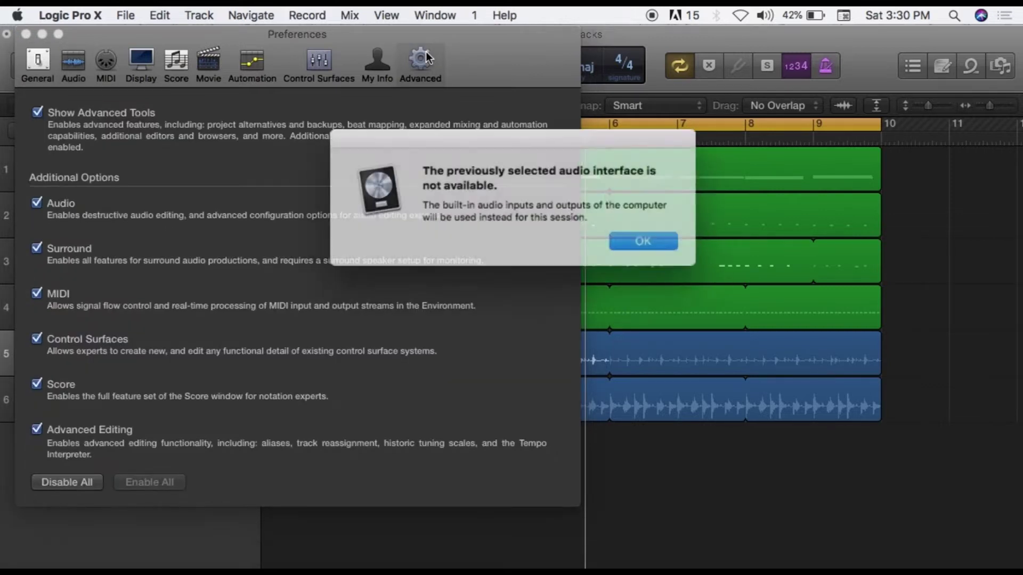
left_click(633, 238)
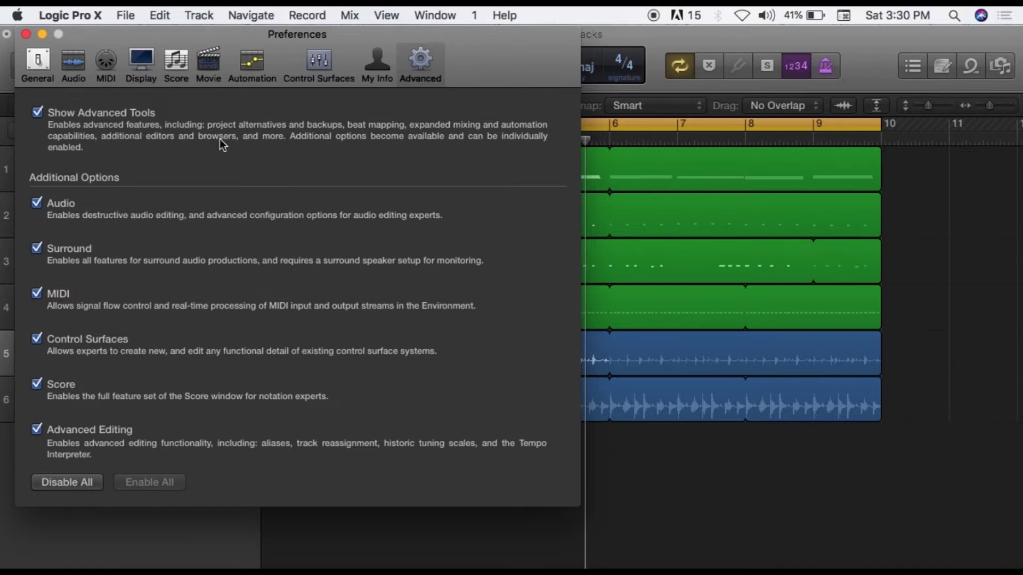
key("super+w")
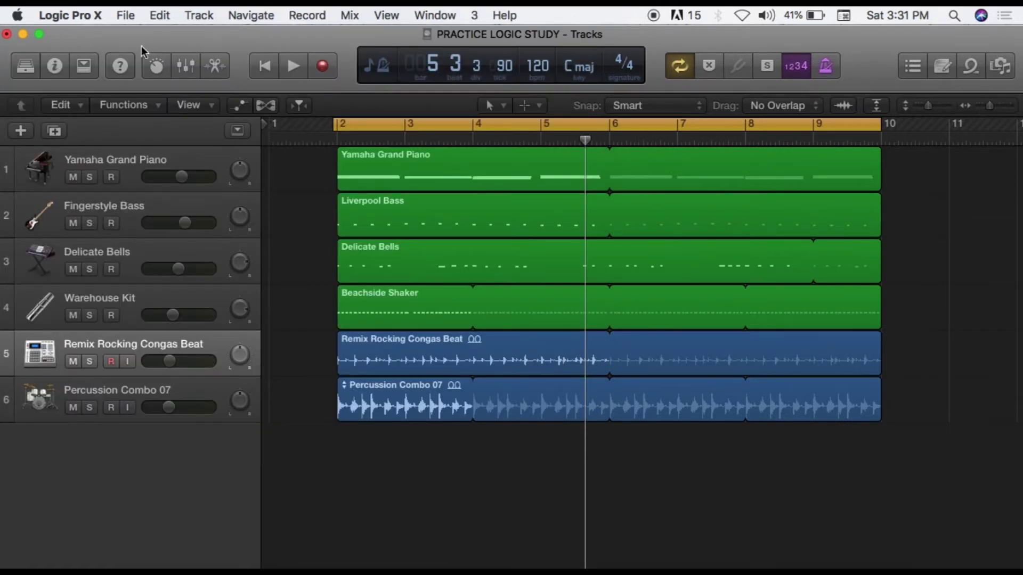
- Try to download the additional Logic Pro content
left_click(98, 21)
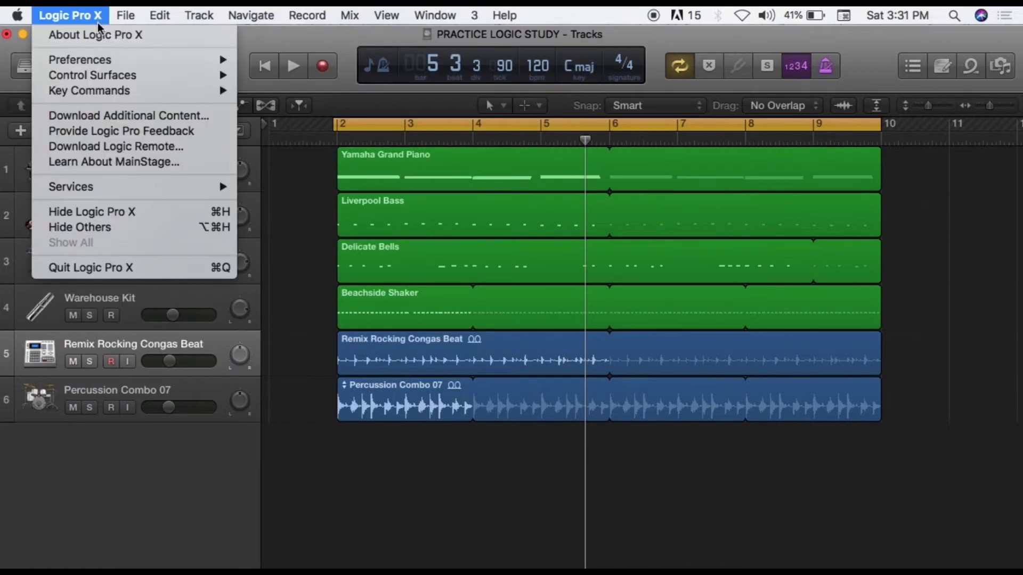
left_click(84, 113)
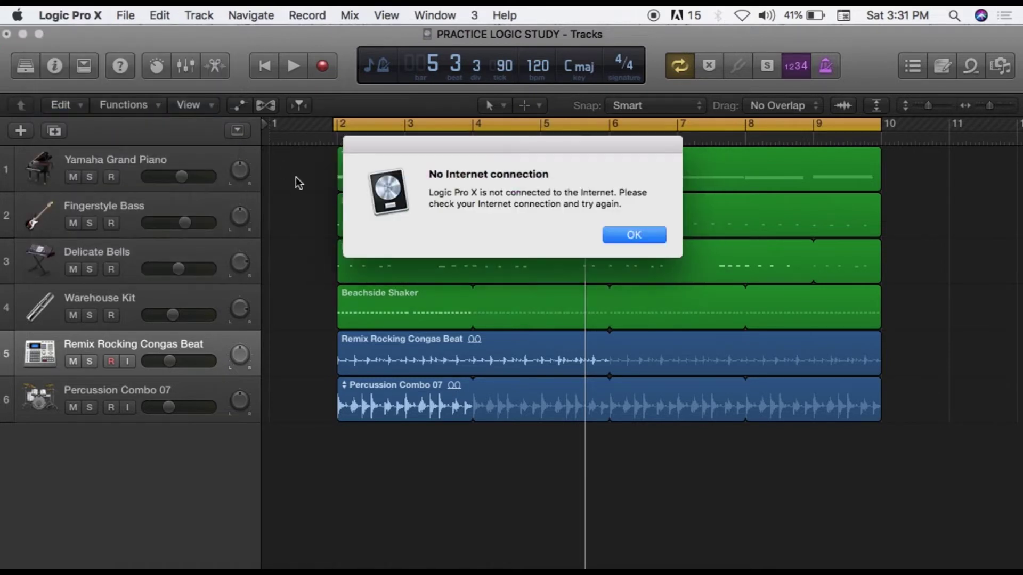
left_click(631, 235)
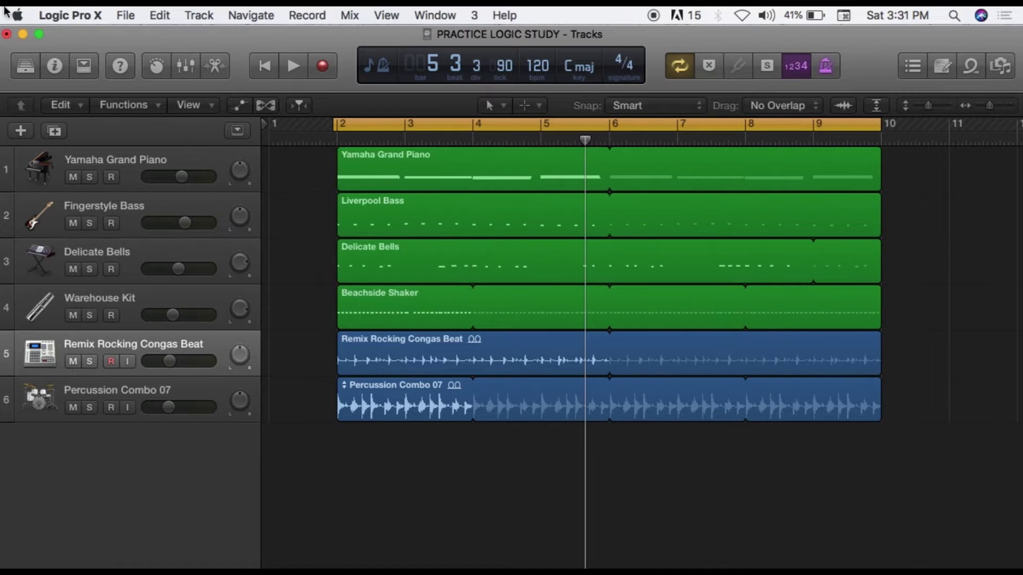
left_click(93, 15)
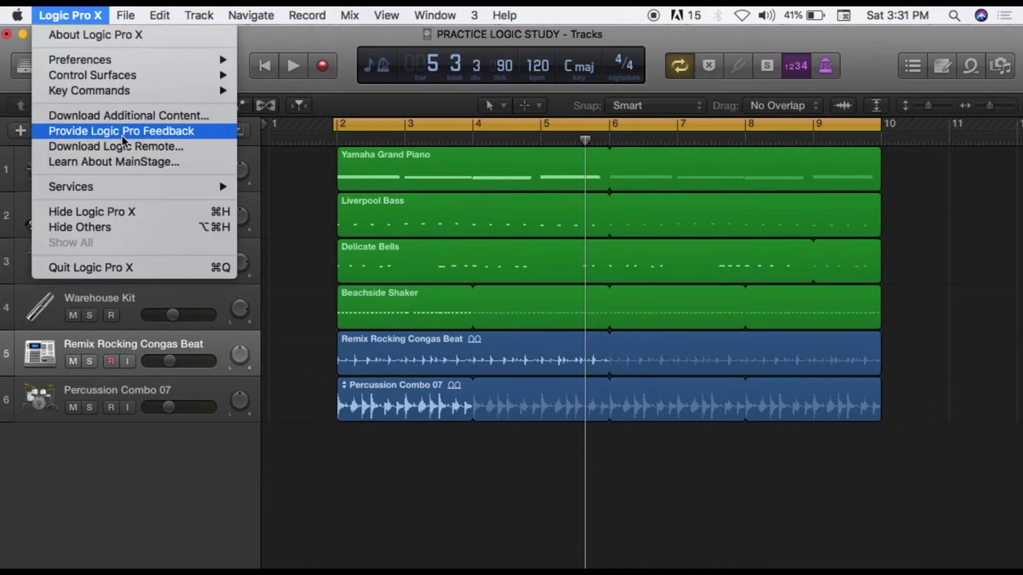
mouse_move(219, 92)
left_click(258, 32)
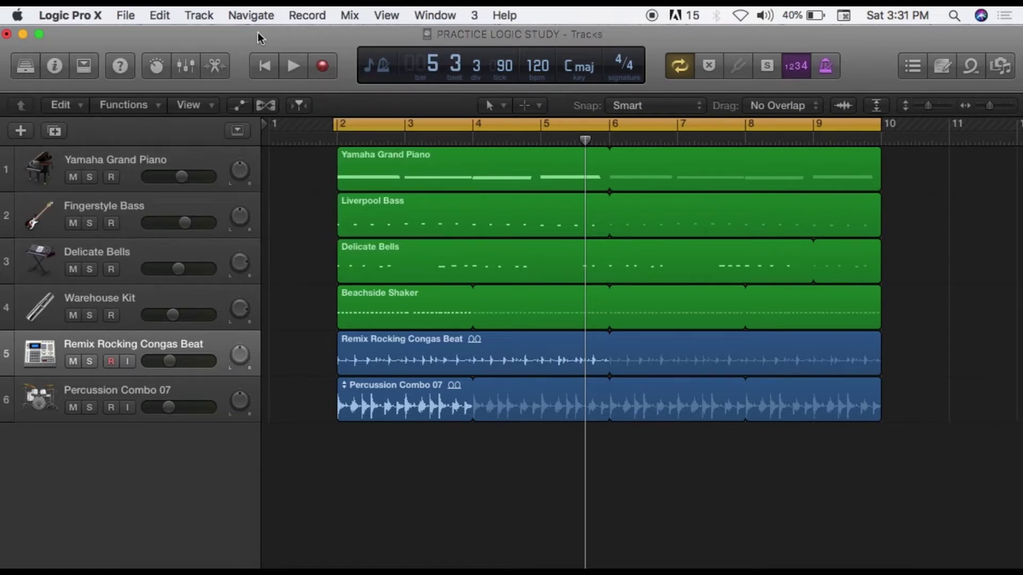
- Open the file browser and look through its Media and All Files views
left_click(1001, 67)
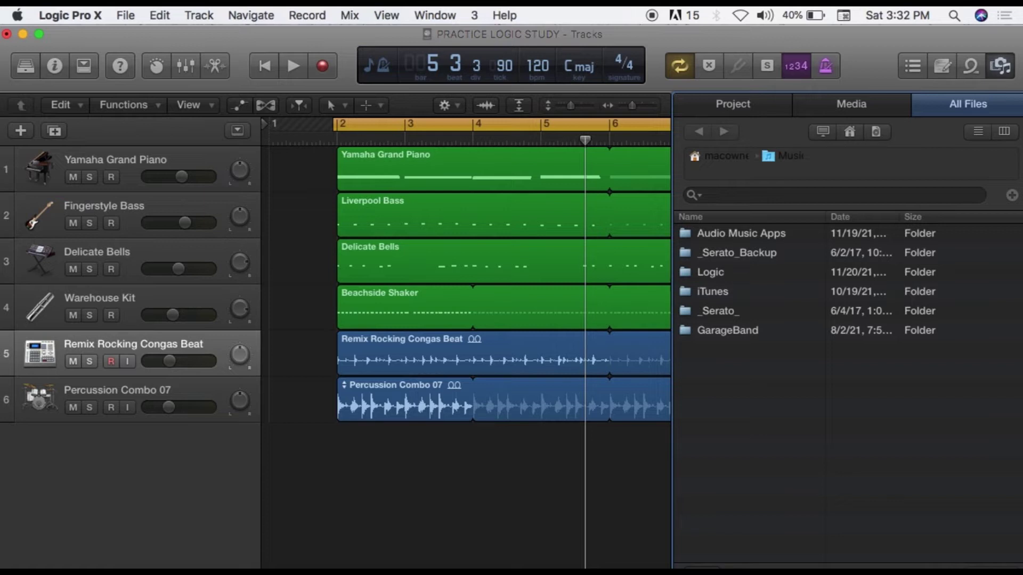
left_click(1002, 66)
left_click(1002, 67)
left_click(849, 106)
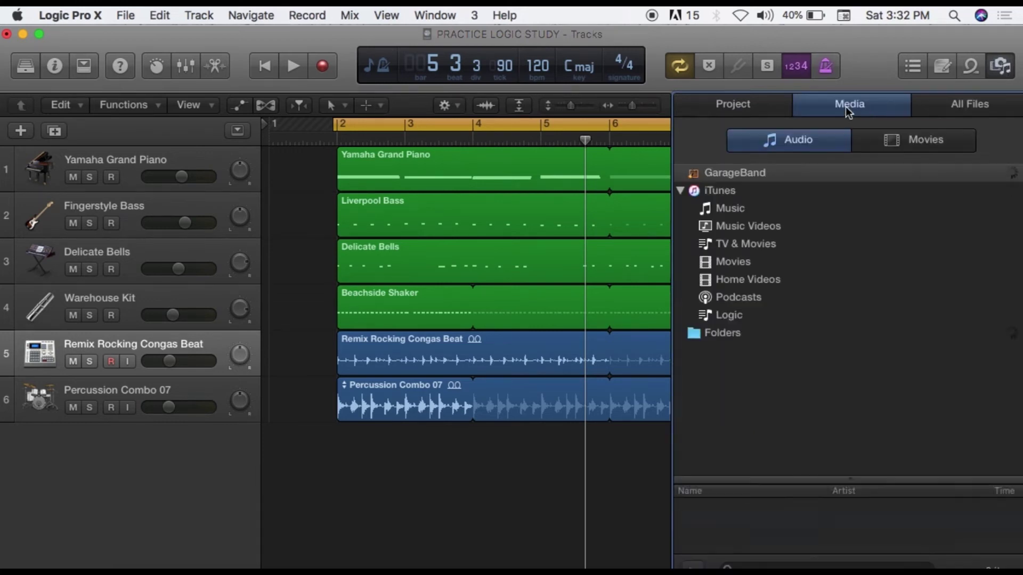
left_click(975, 106)
- Preview the loops 12 String Dream 01 and 12 String Dream 02 in the loop browser, and save the project
left_click(971, 66)
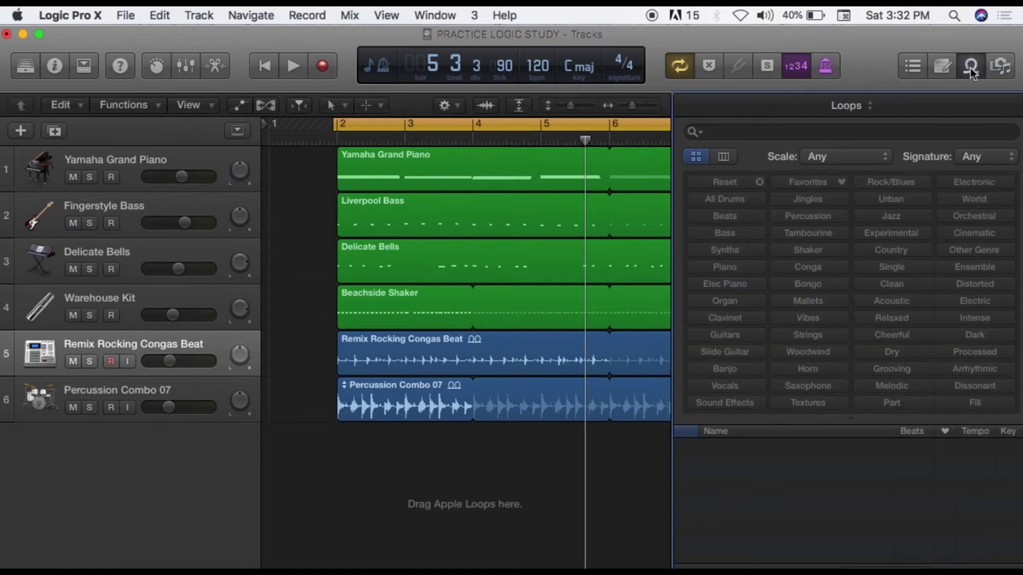
left_click(767, 468)
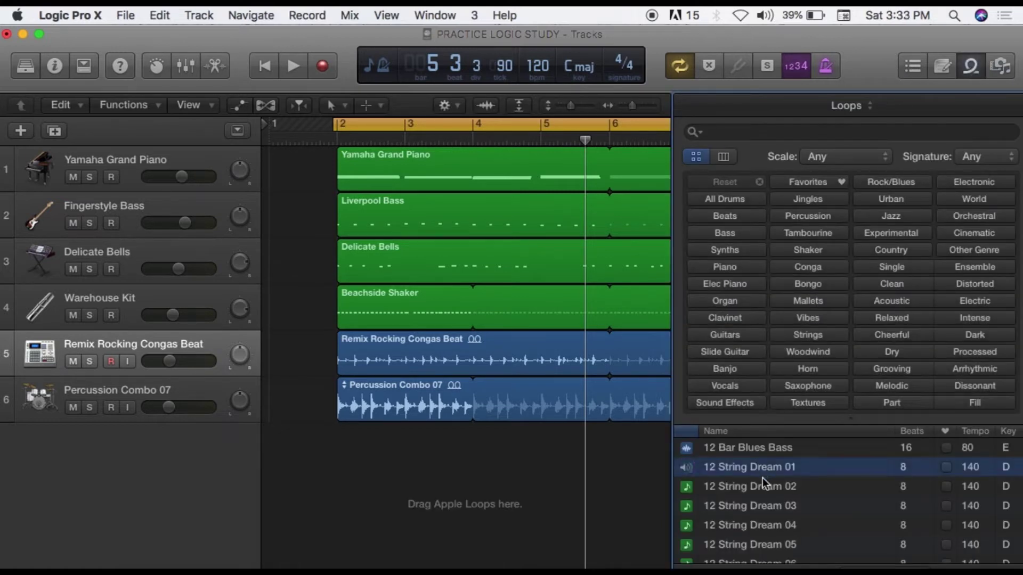
left_click(762, 486)
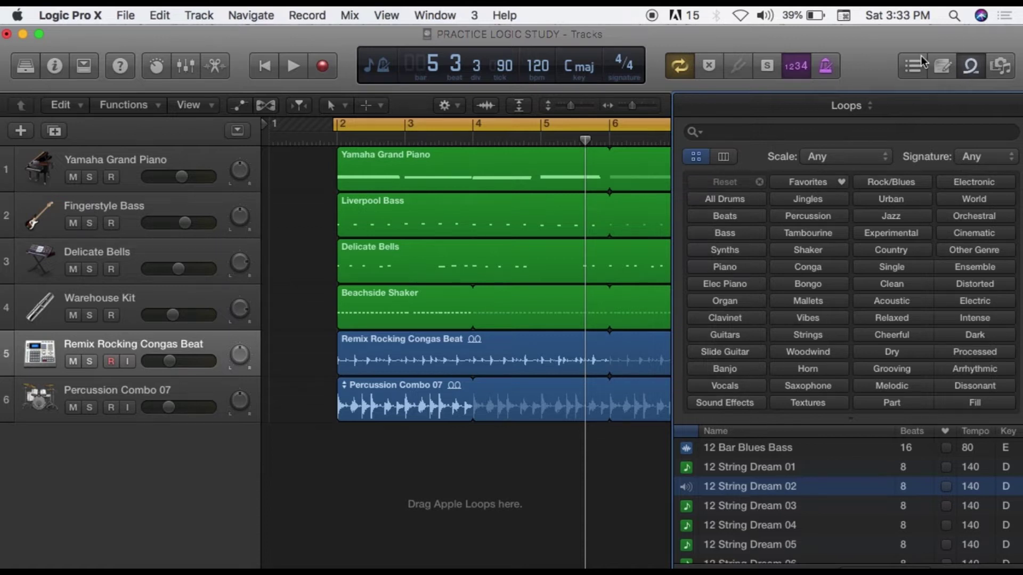
left_click(967, 68)
left_click(968, 69)
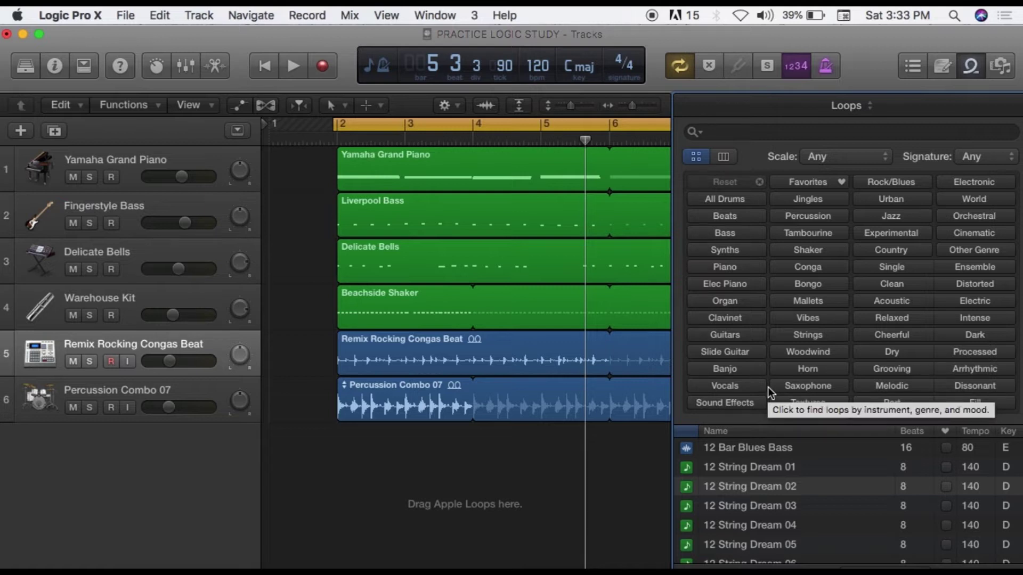
key("super+s")
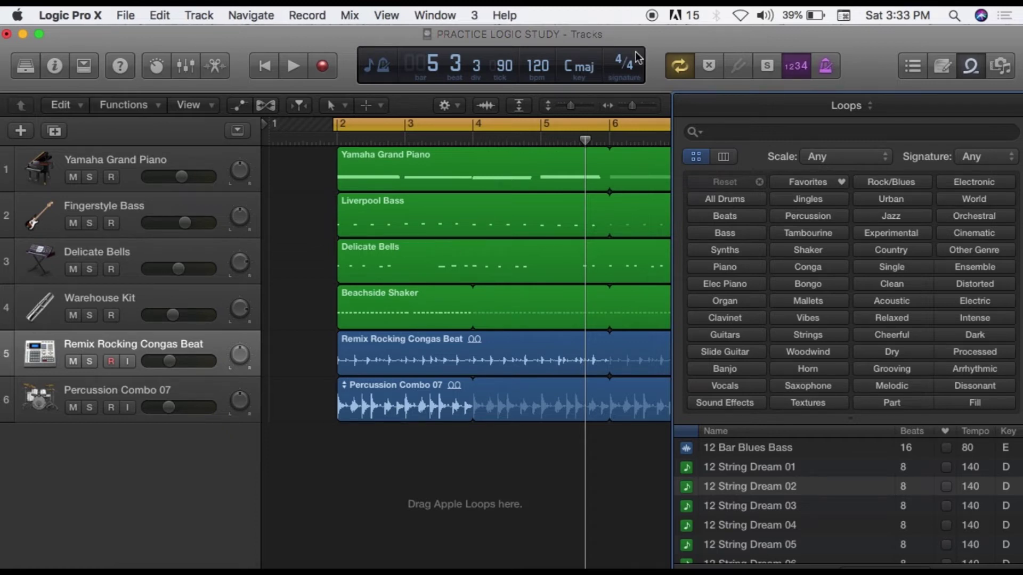
- Open the note pad and view both the track notes and the project notes
left_click(945, 71)
left_click(951, 108)
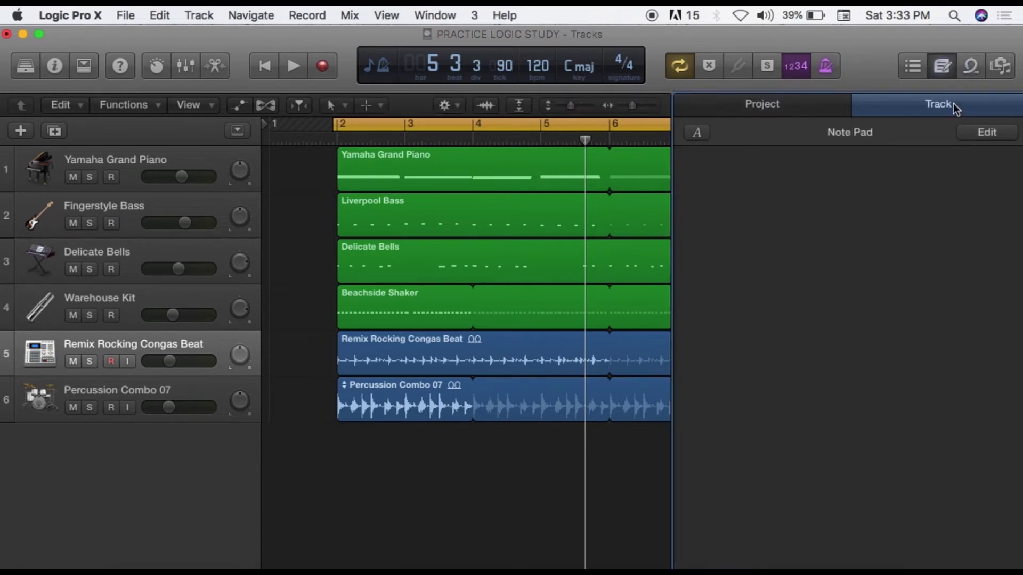
left_click(794, 109)
left_click(899, 106)
left_click(809, 107)
- Enter the test text "dfhjdhjhf ajs" in the project notes, delete it again and finish editing
left_click(993, 137)
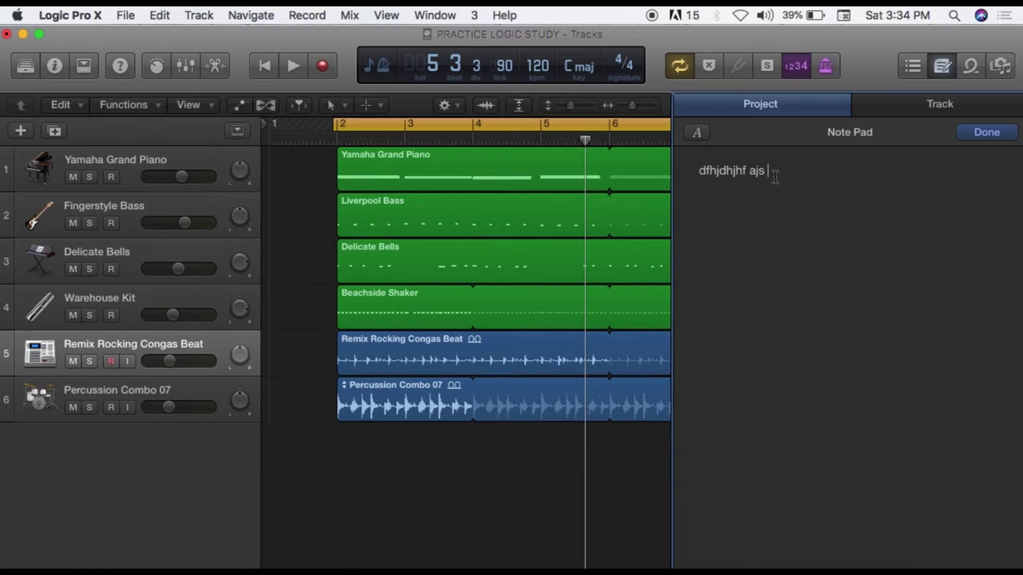
left_click_drag(775, 176, 674, 156)
key("BackSpace")
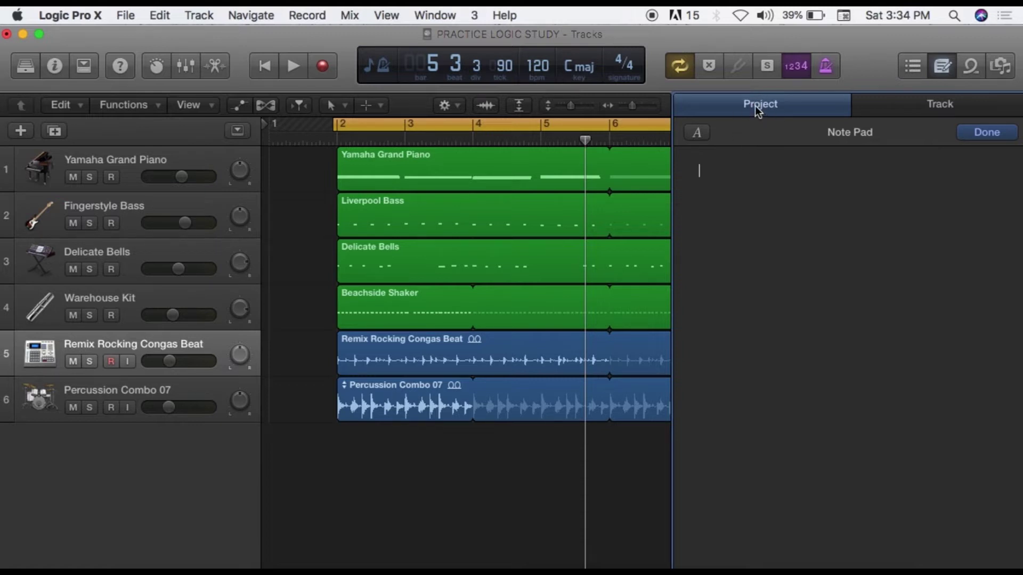
left_click(994, 134)
- Compare the track notes with the project notes, then hide and reshow the note pad
left_click(920, 103)
left_click(800, 111)
left_click(912, 106)
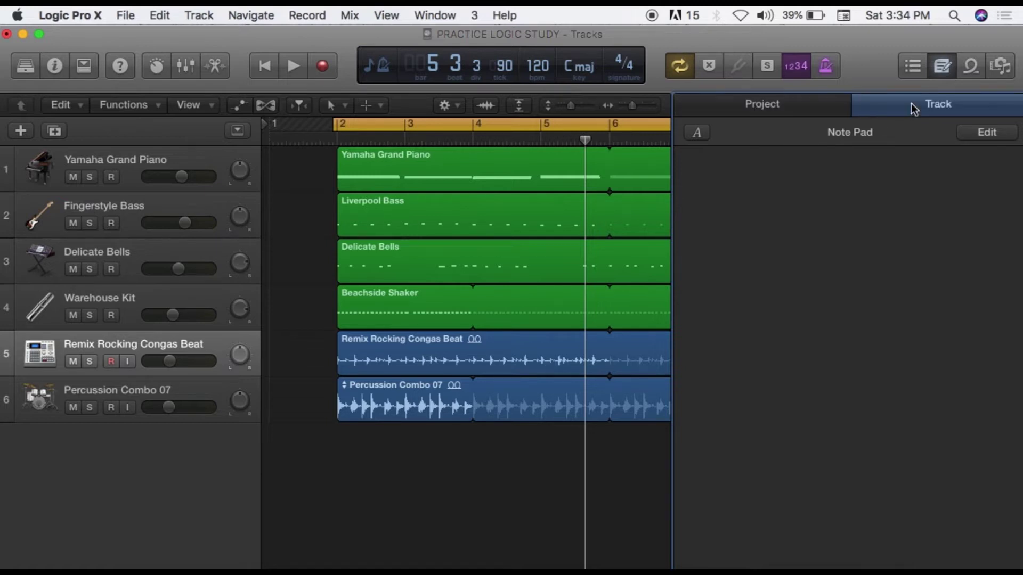
left_click(785, 106)
left_click(932, 109)
left_click(941, 72)
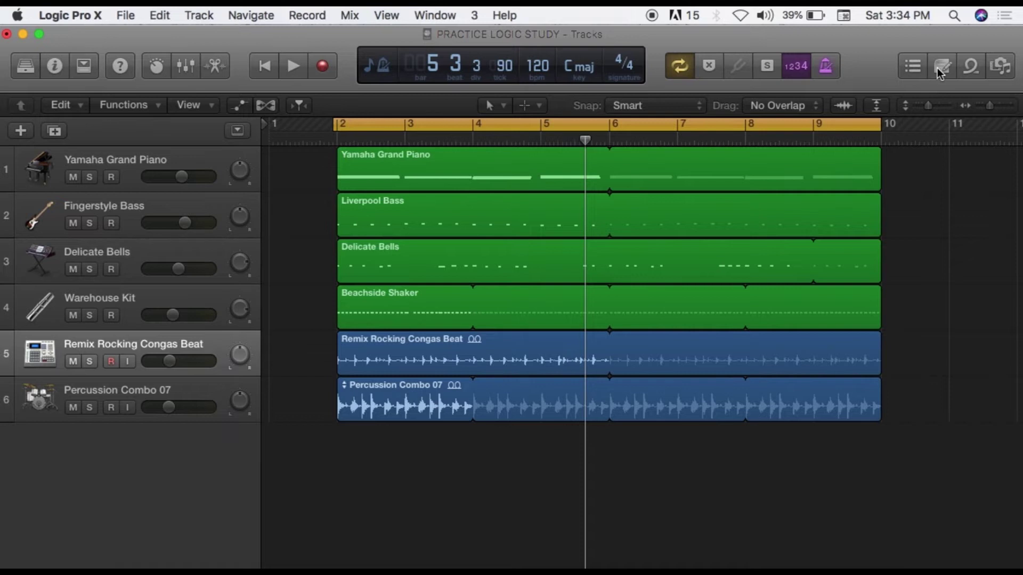
left_click(937, 68)
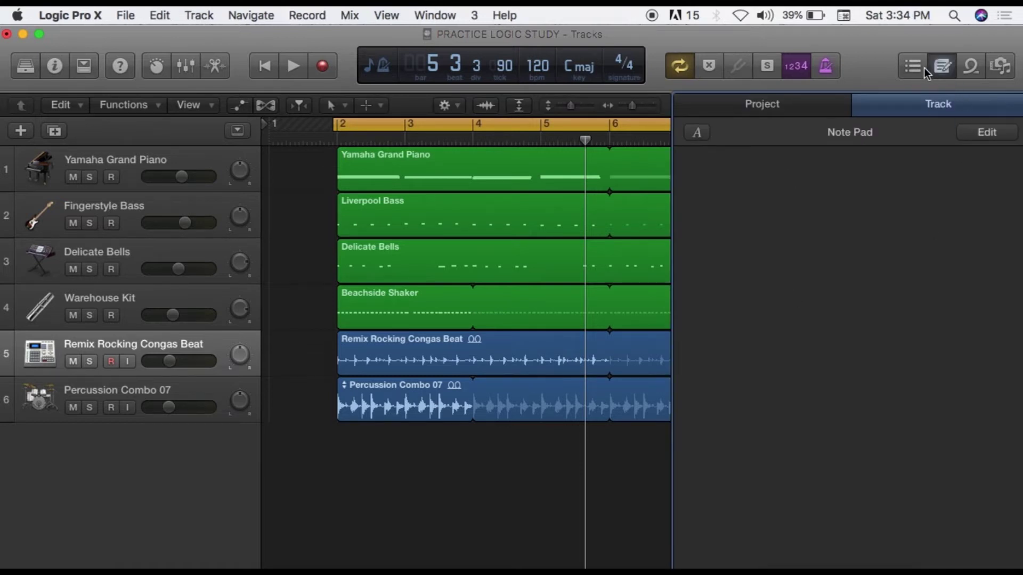
- Open the list editors and view the event, tempo, signature and marker lists
left_click(912, 68)
left_click(938, 69)
left_click(914, 66)
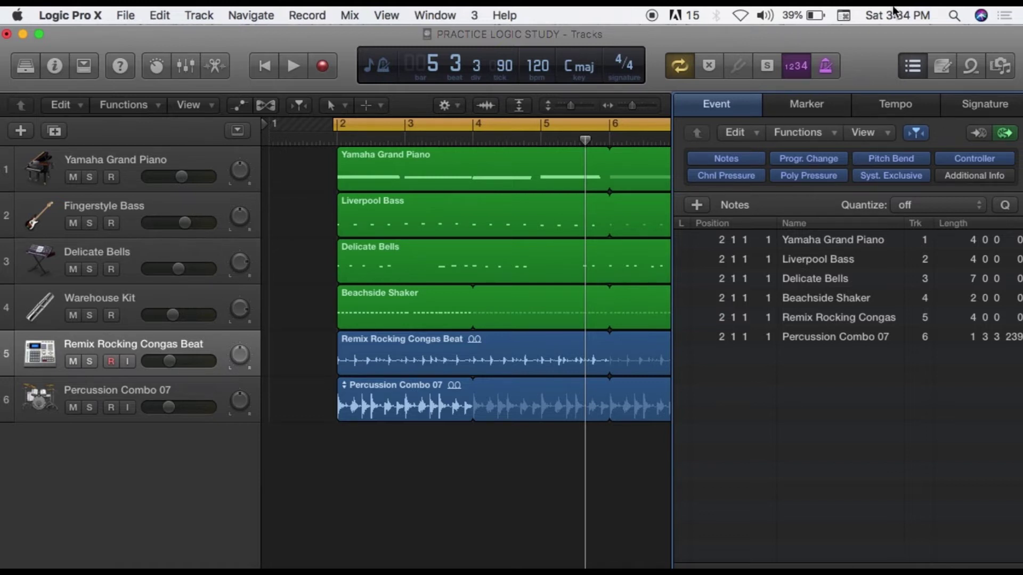
left_click(894, 106)
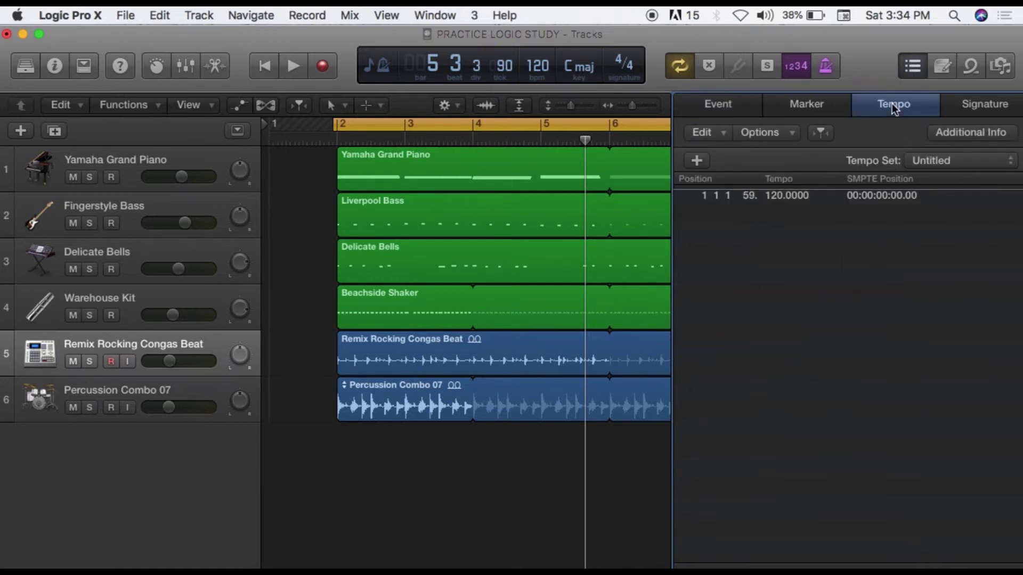
left_click(973, 106)
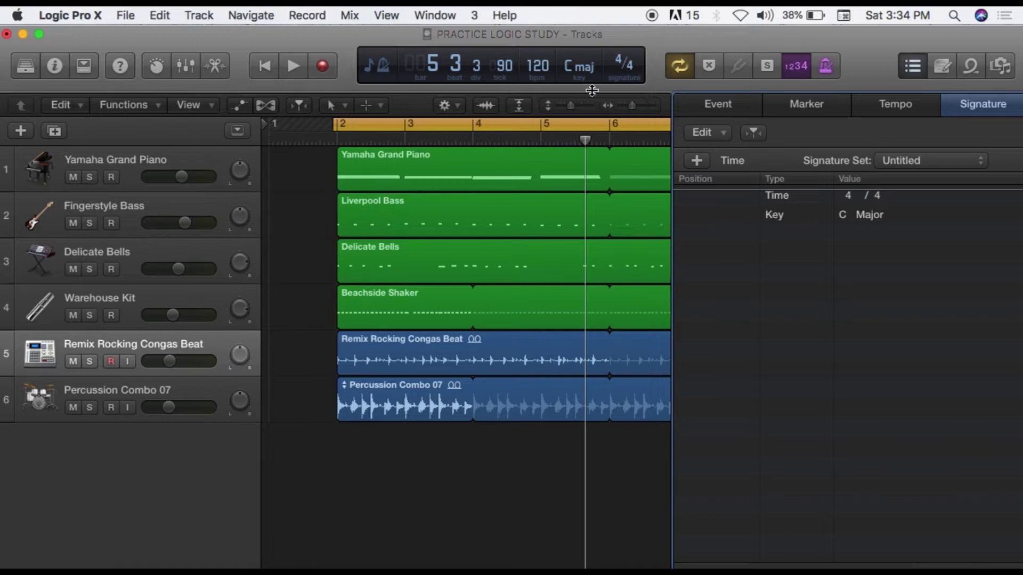
left_click(811, 111)
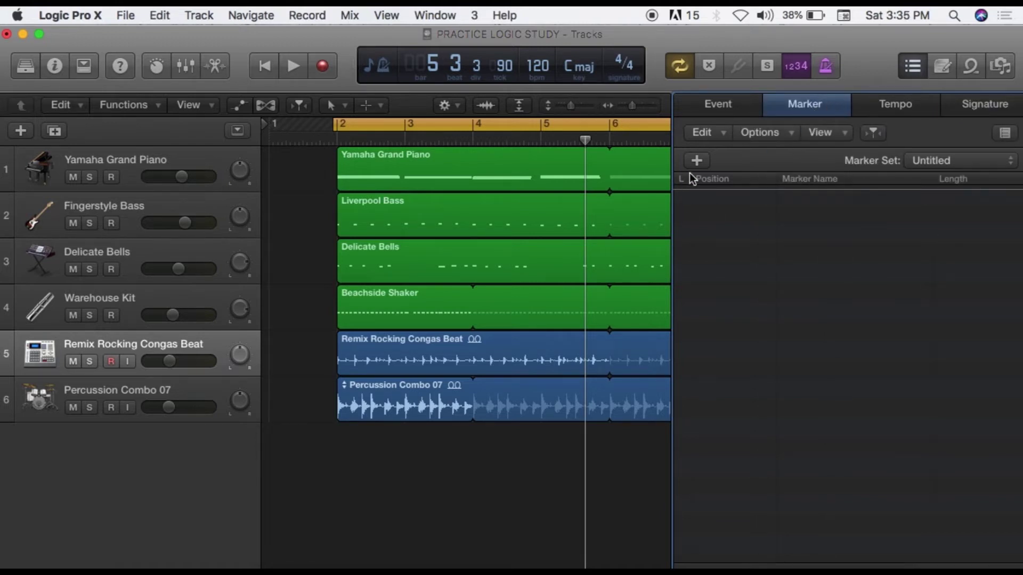
- Hide the list editors and remove List Editors from the views shown in the control bar
left_click(911, 72)
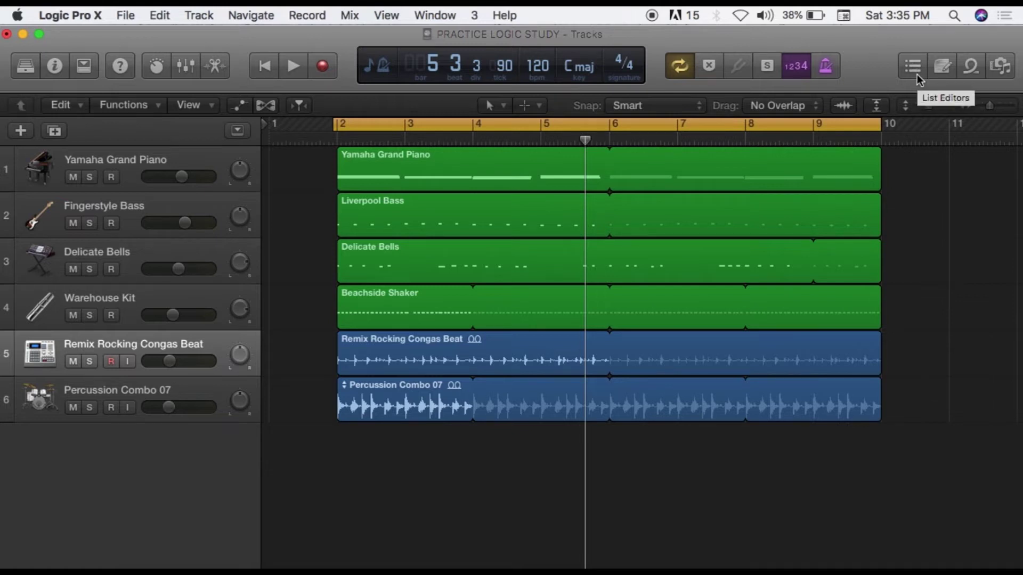
right_click(867, 55)
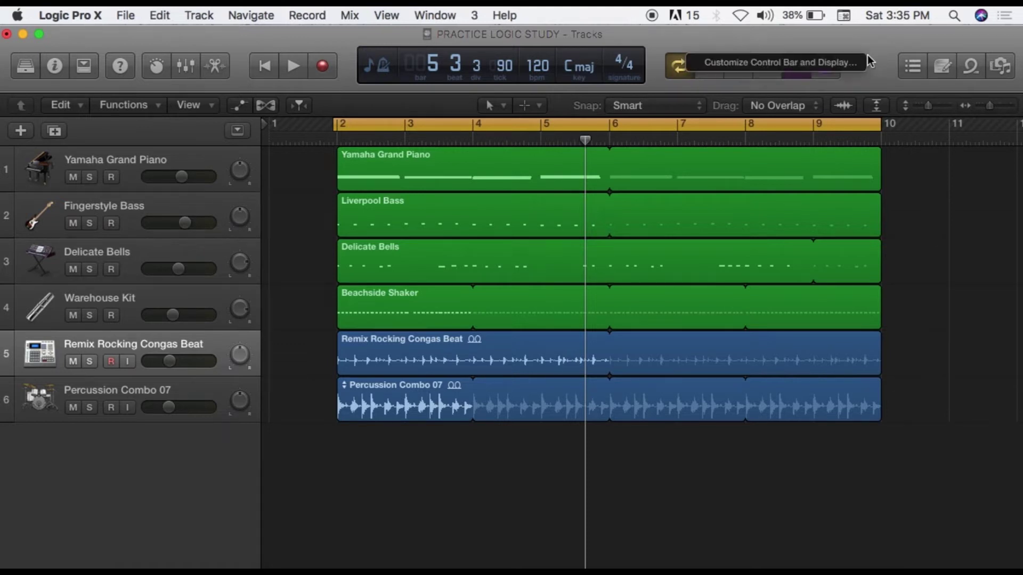
left_click(847, 62)
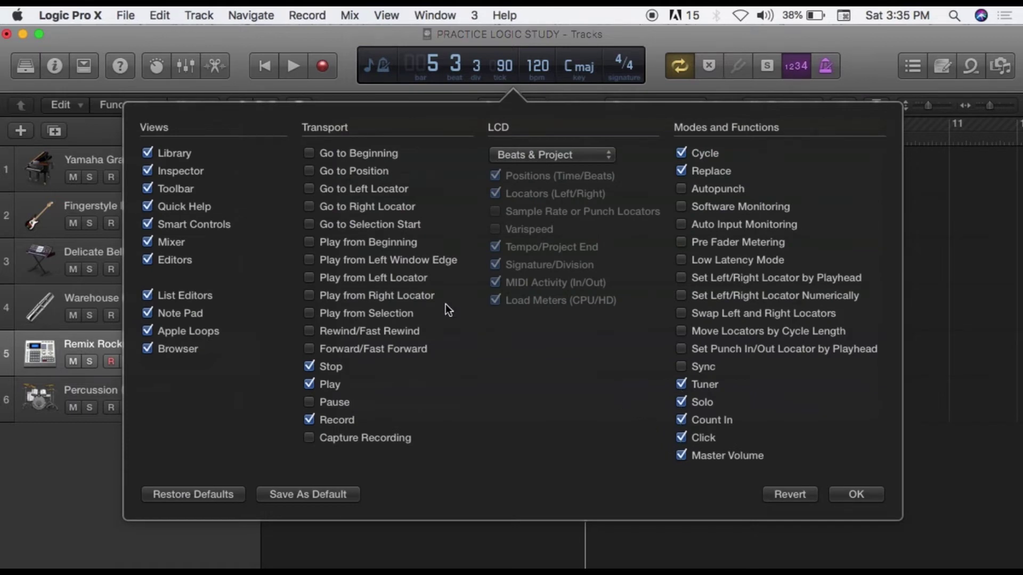
left_click(148, 295)
left_click(880, 46)
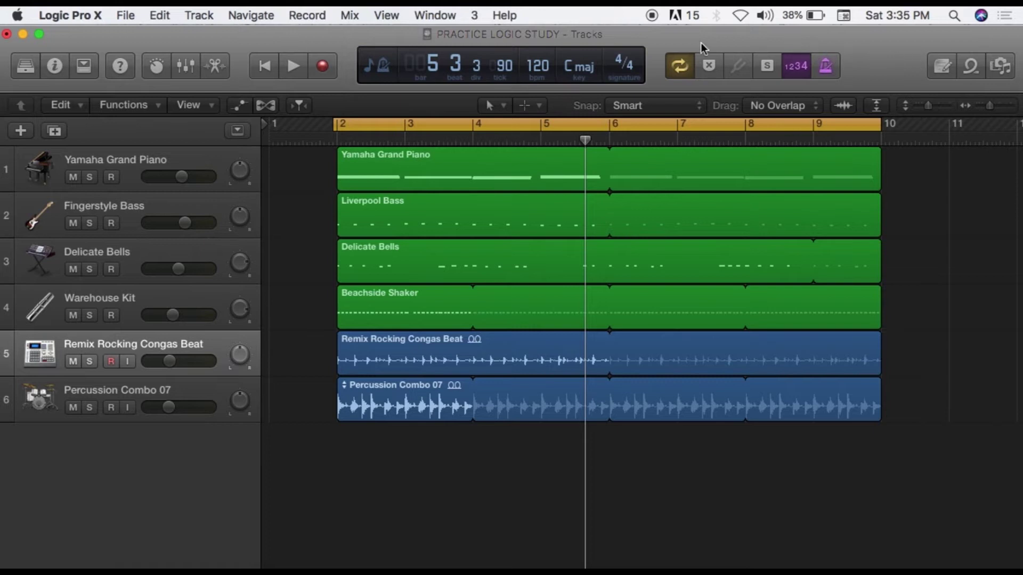
- Switch the List Editors view on and off again in the control bar customization and confirm
right_click(886, 50)
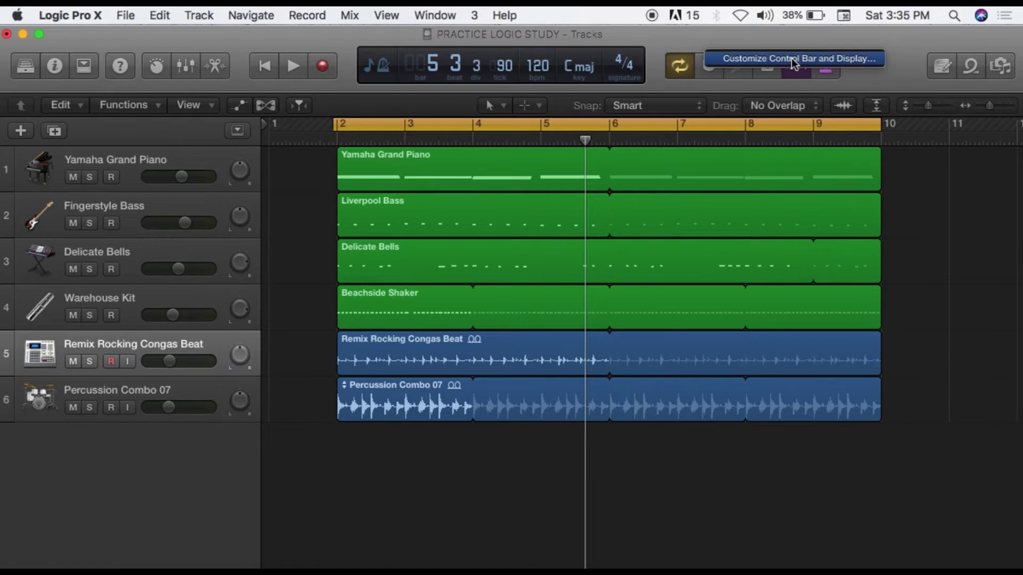
left_click(768, 60)
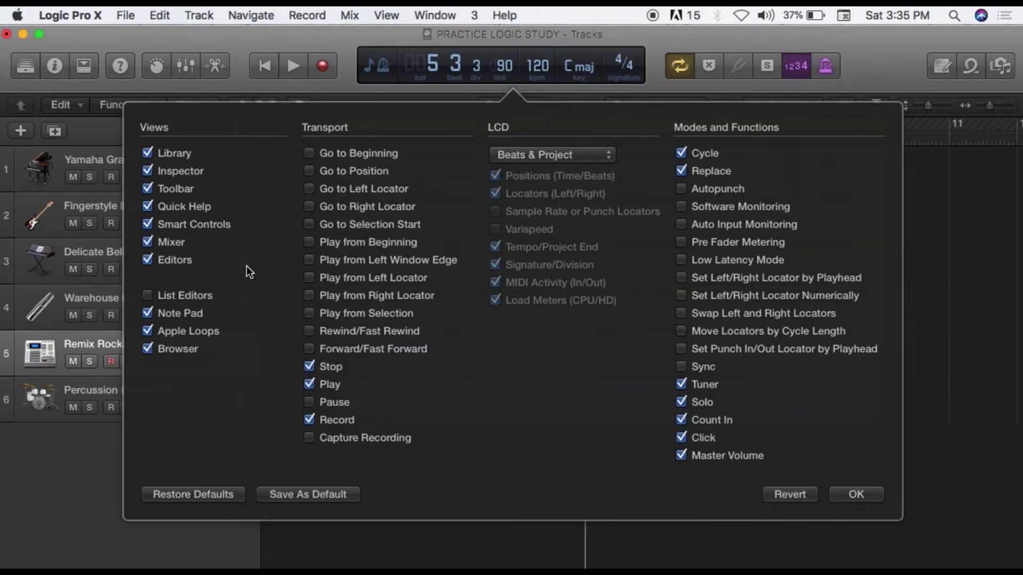
left_click(148, 295)
left_click(147, 296)
left_click(843, 496)
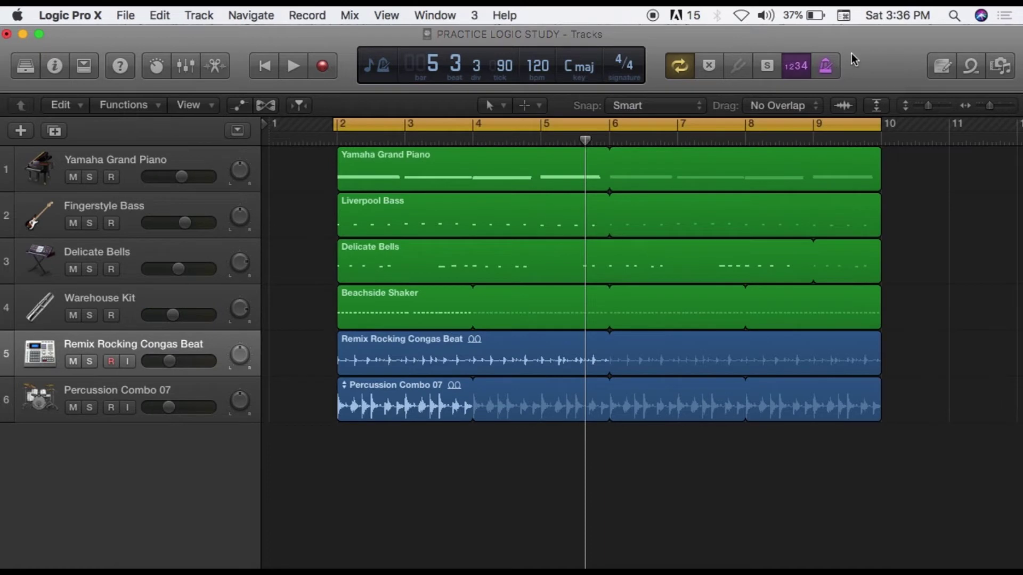
- Play the project with count-in off, toggle the metronome click off and on, then restore count-in and stop playback
left_click(797, 68)
left_click(826, 66)
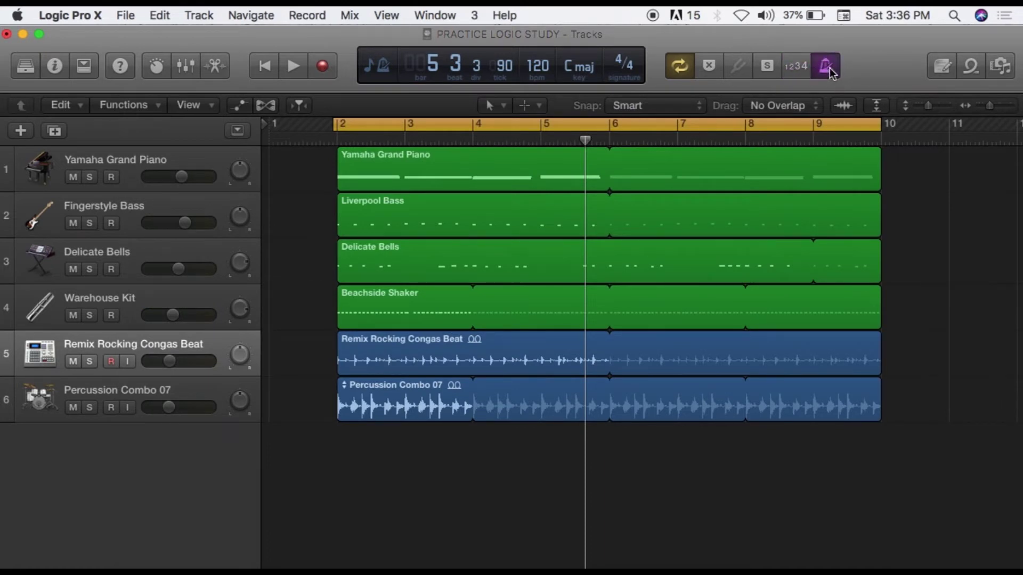
key("space")
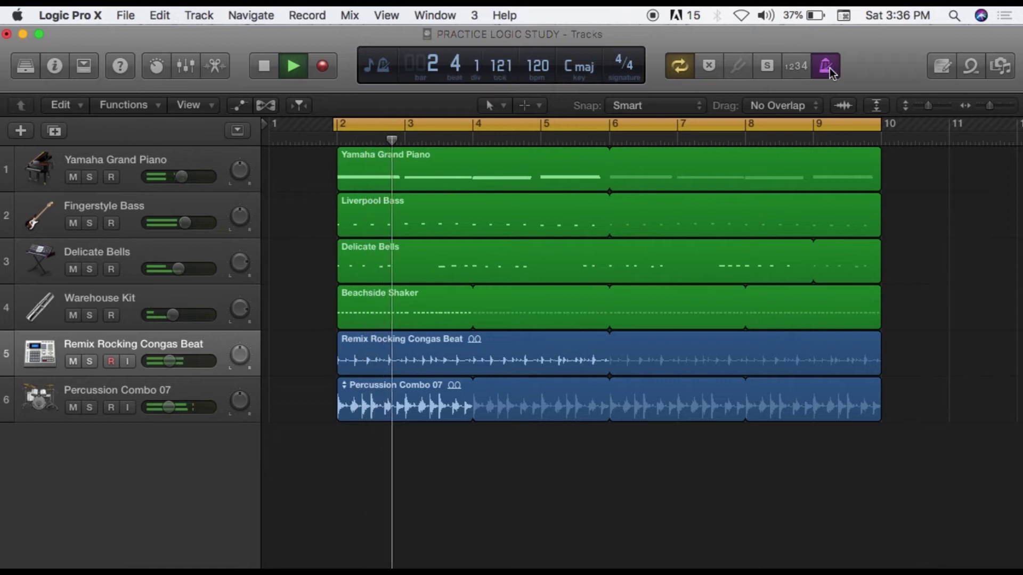
left_click(829, 70)
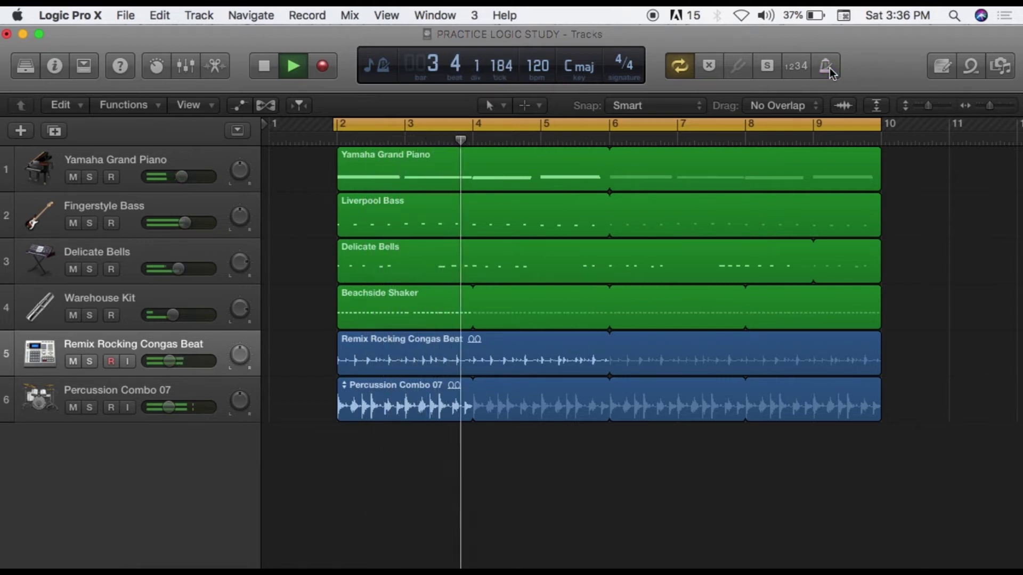
left_click(826, 69)
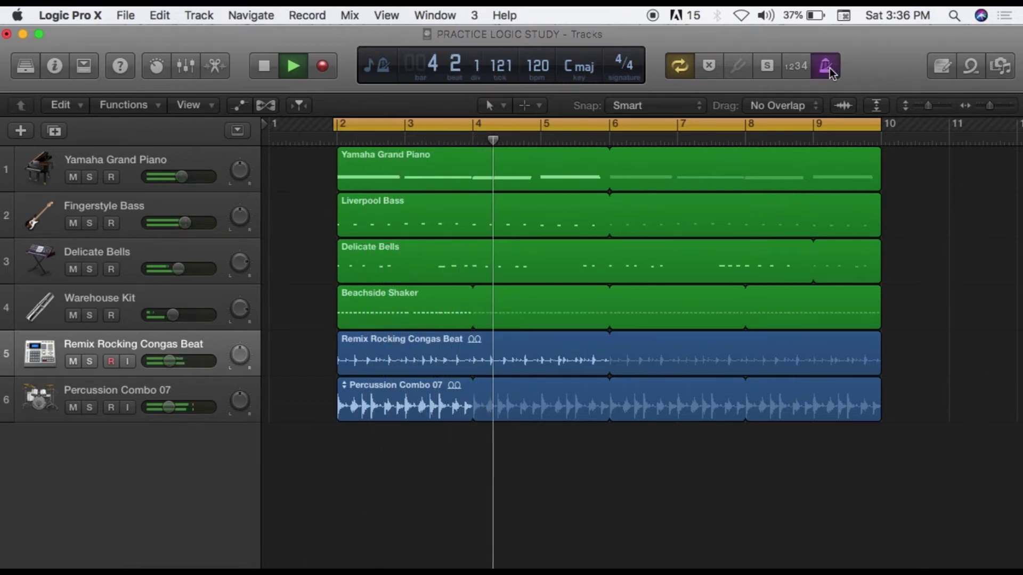
left_click(801, 72)
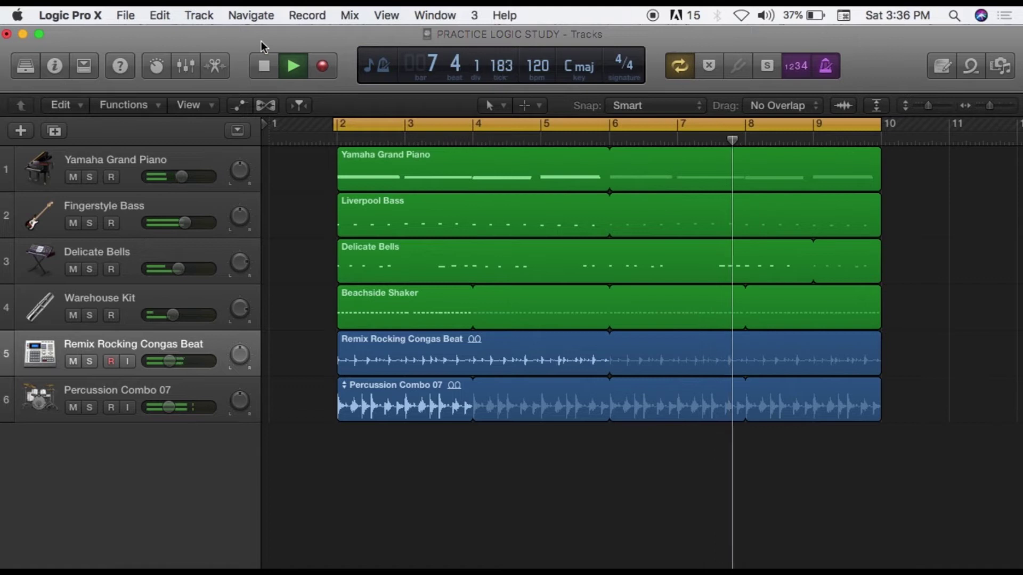
left_click(263, 65)
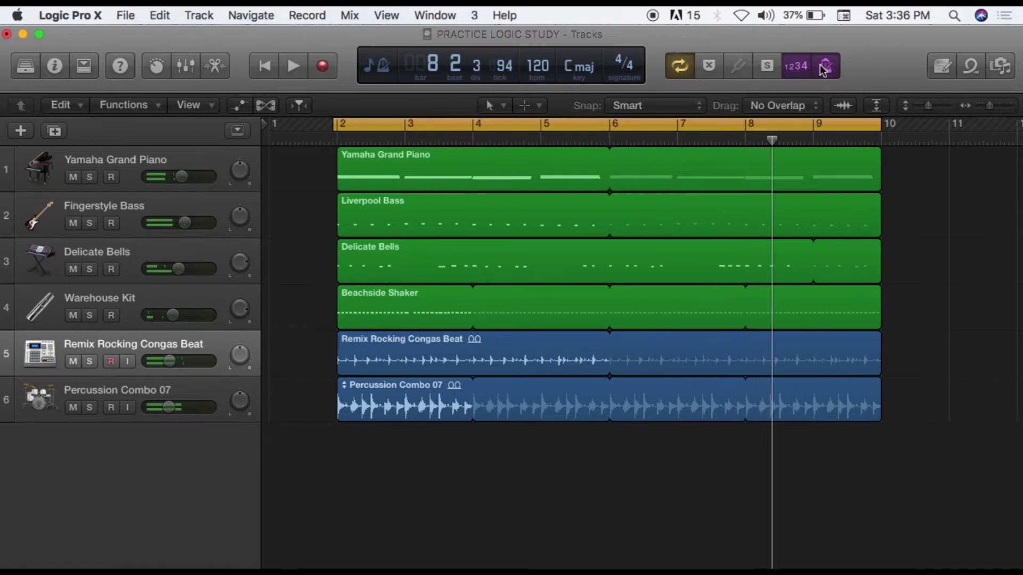
- Turn off the count-in and the metronome click, and display Quick Help
left_click(120, 66)
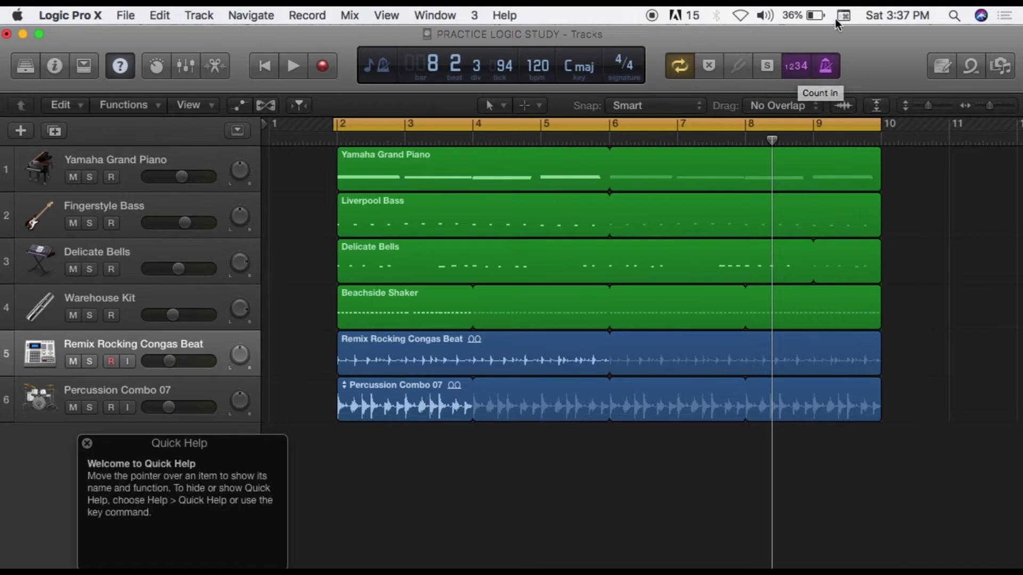
left_click(799, 72)
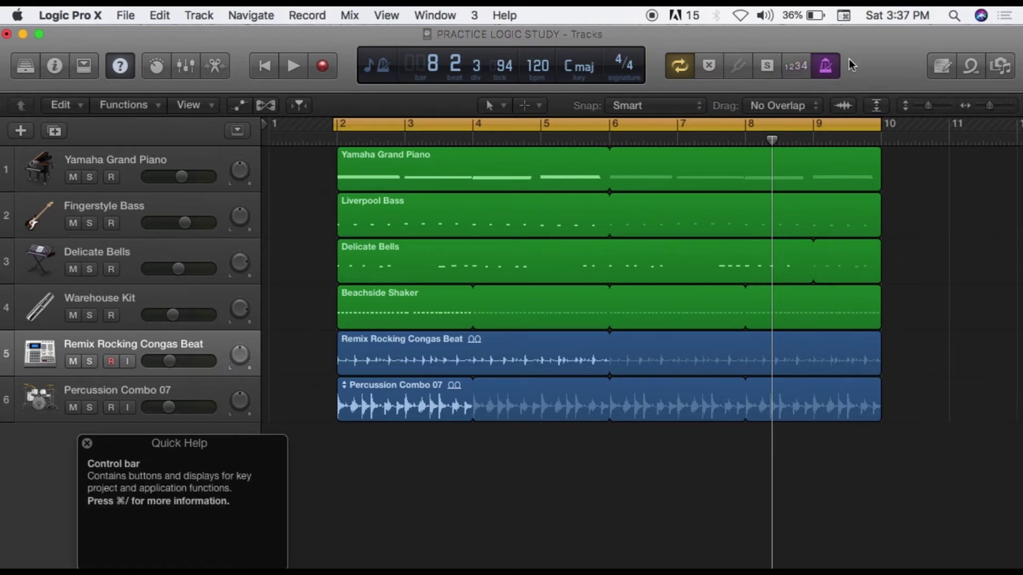
left_click(828, 68)
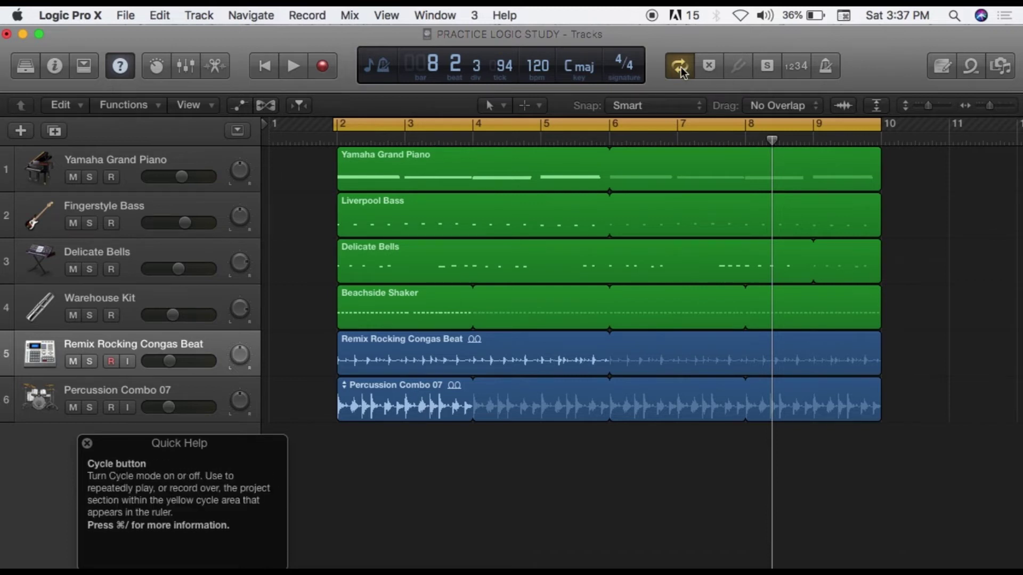
left_click(122, 66)
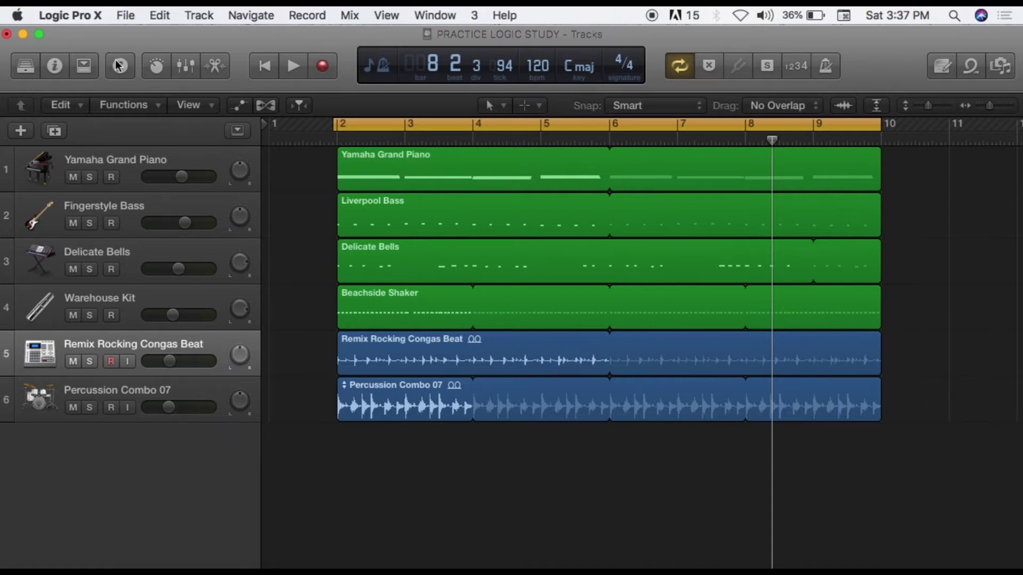
left_click(119, 66)
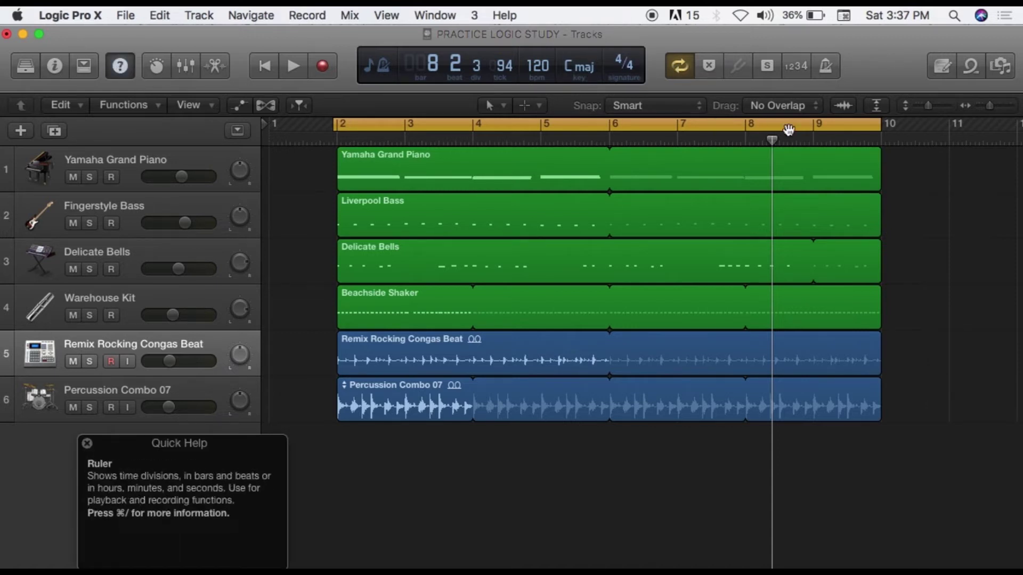
- Toggle the cycle area in the ruler off and on repeatedly
left_click(462, 124)
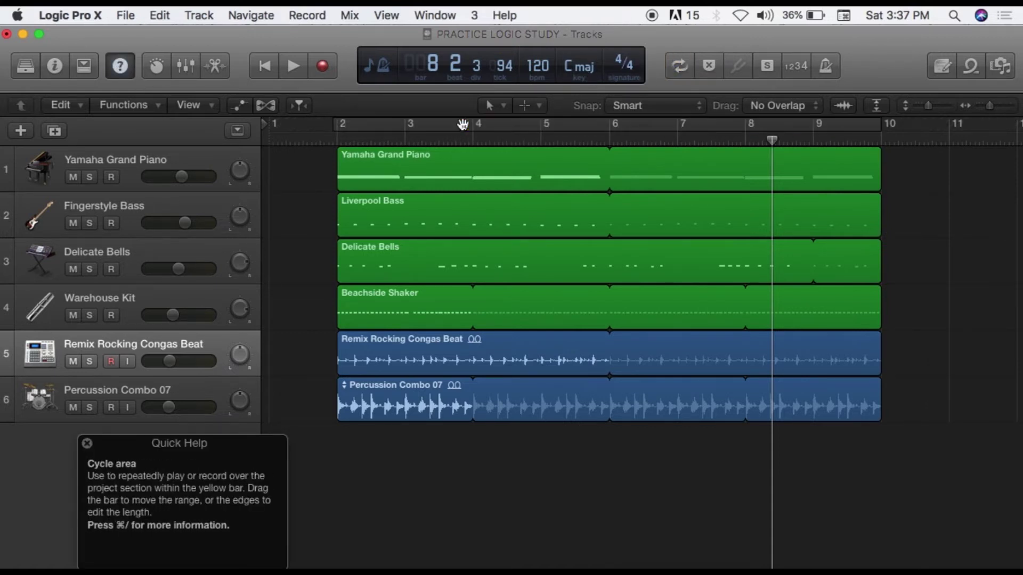
left_click(462, 124)
left_click(463, 125)
left_click(463, 125)
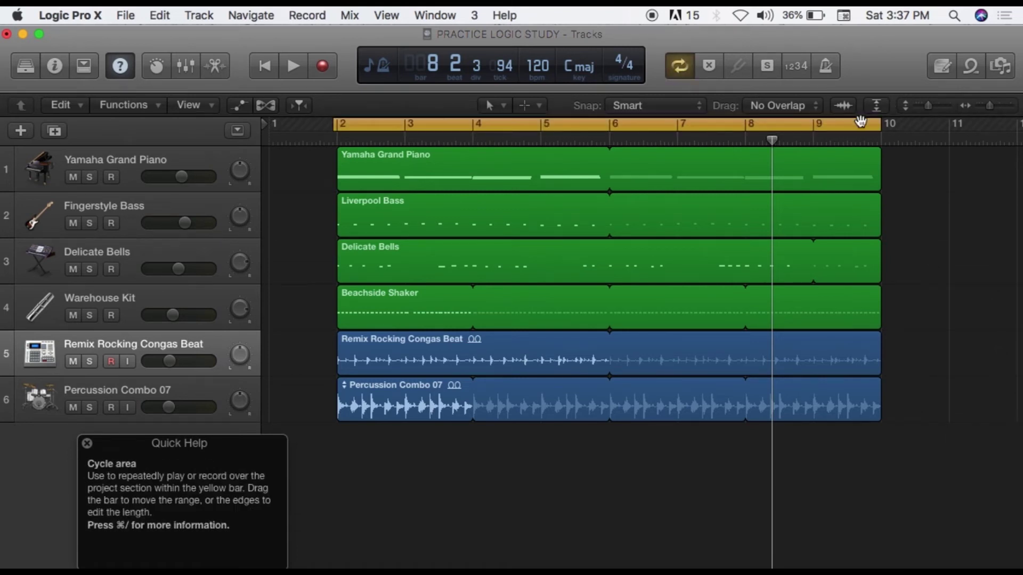
- Shorten the cycle area to run from bar 2 to bar 3, then start and stop looped playback
left_click_drag(877, 124, 405, 126)
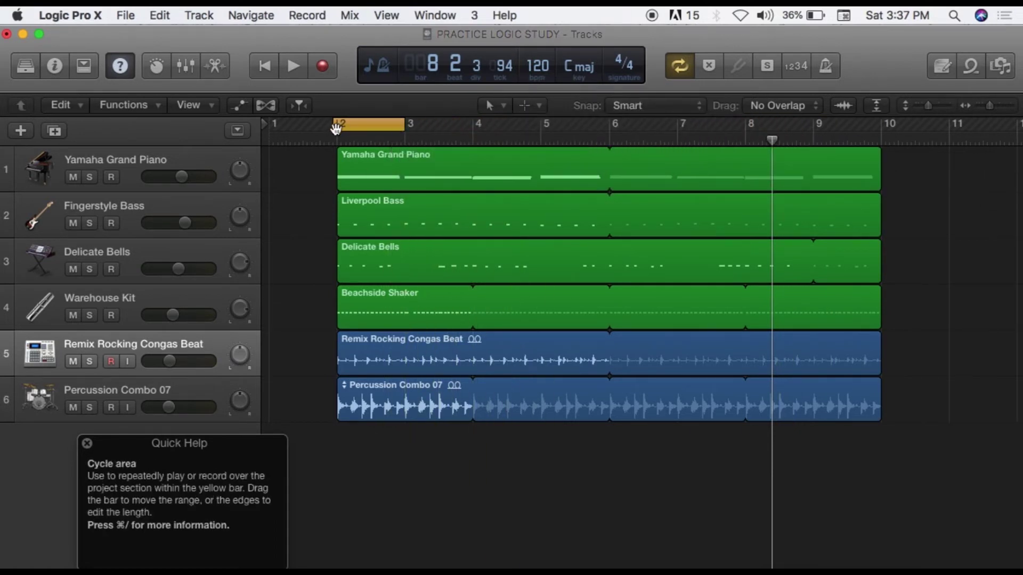
mouse_move(334, 128)
left_mouse_down()
mouse_move(351, 126)
mouse_move(341, 126)
left_mouse_up()
key("space")
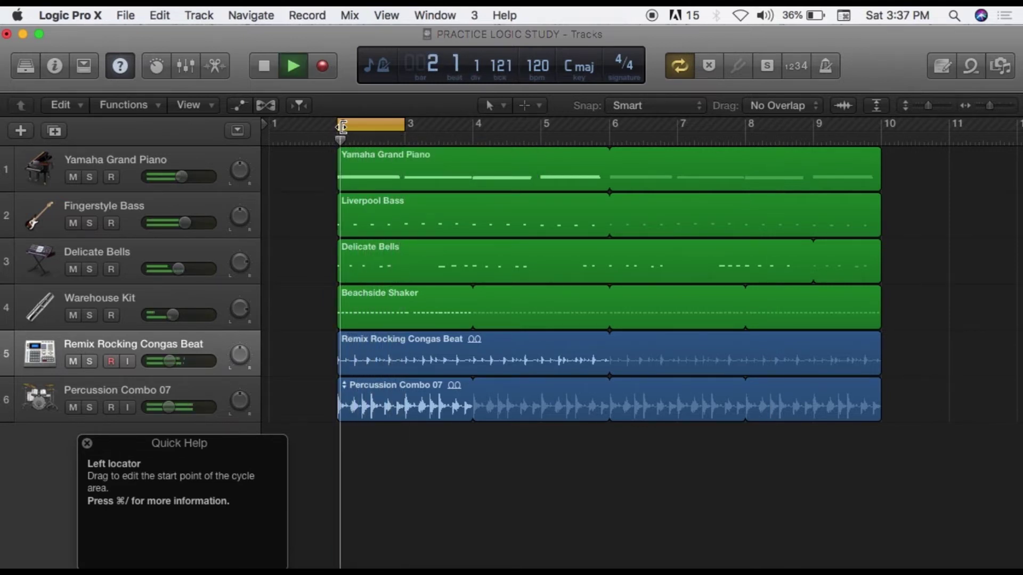
key("space")
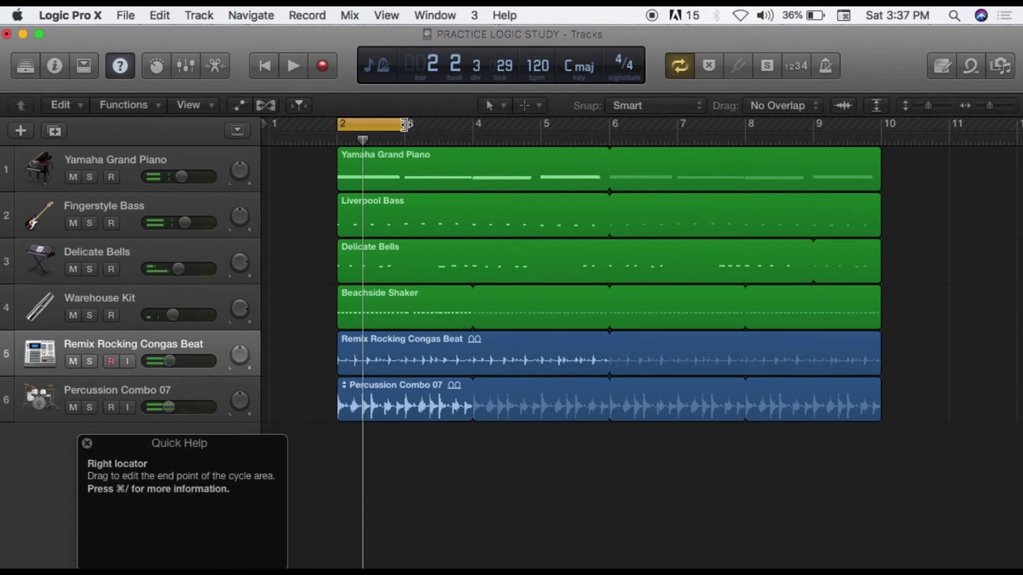
- Extend the end of the cycle area to bar 4 and play the loop briefly
left_click_drag(404, 124, 472, 122)
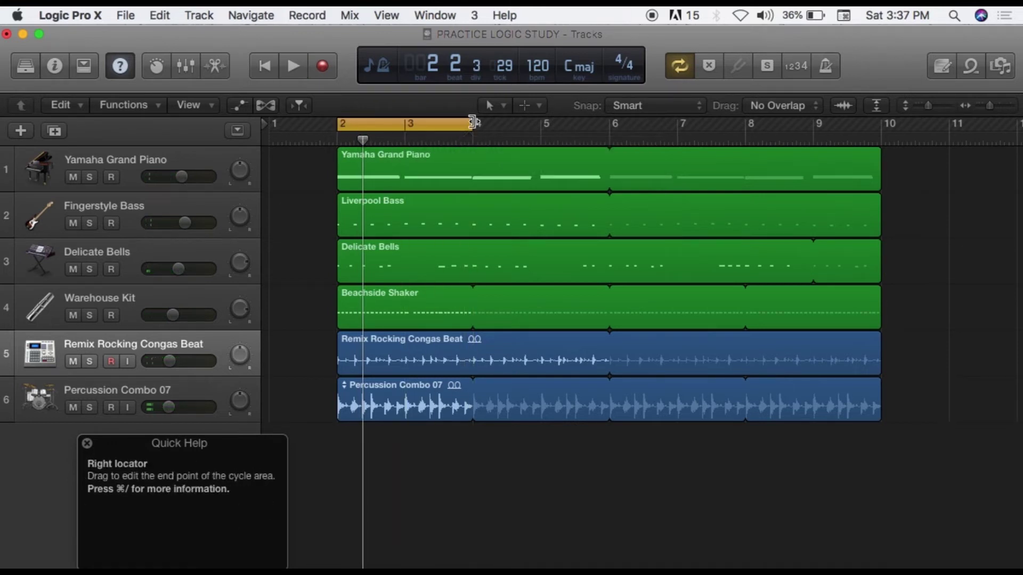
key("space")
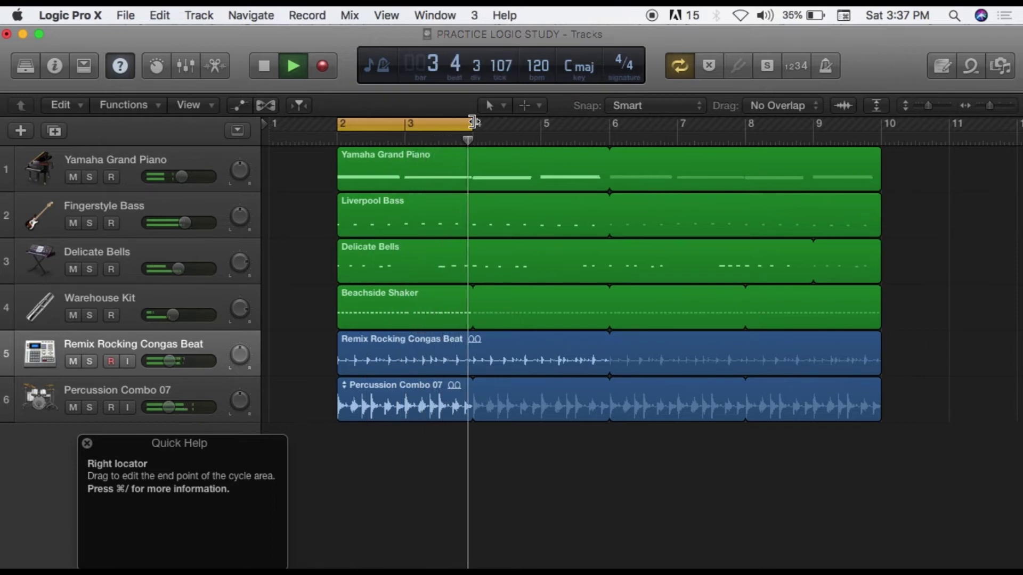
key("space")
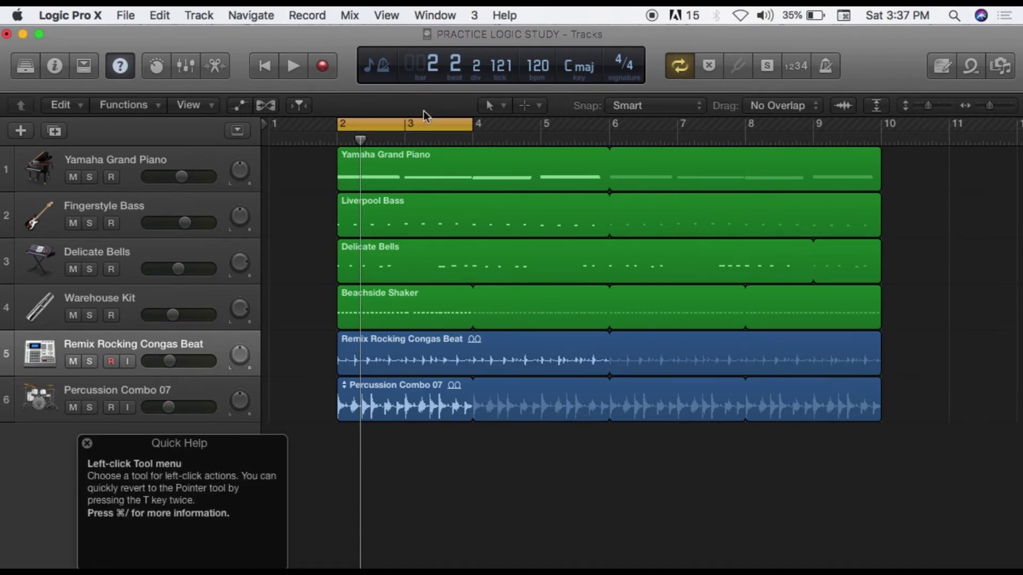
- Stretch the cycle area so it starts just before bar 2 and ends at bar 11
left_click_drag(429, 124, 702, 130)
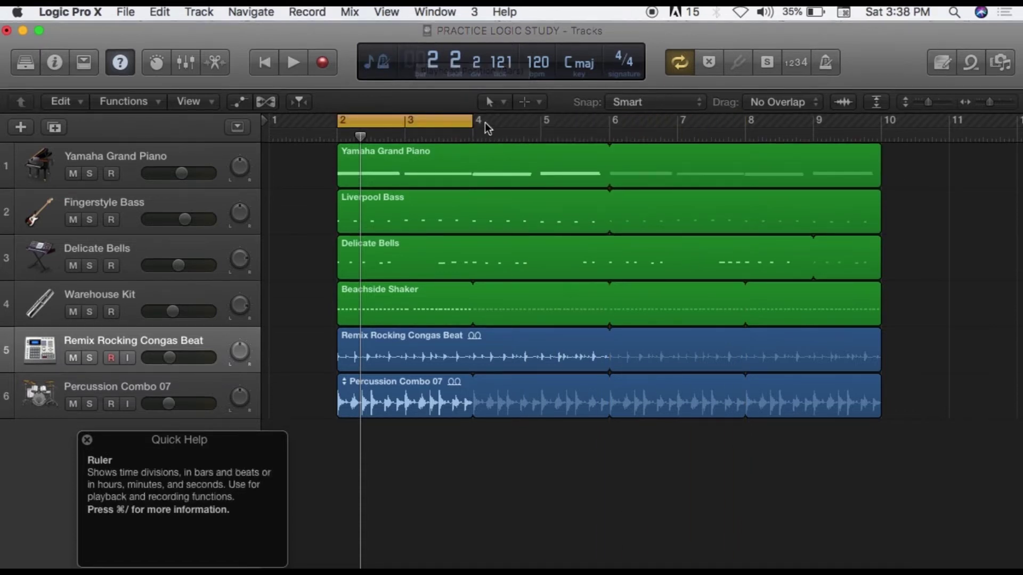
mouse_move(453, 124)
left_mouse_down()
mouse_move(595, 126)
mouse_move(453, 124)
left_mouse_up()
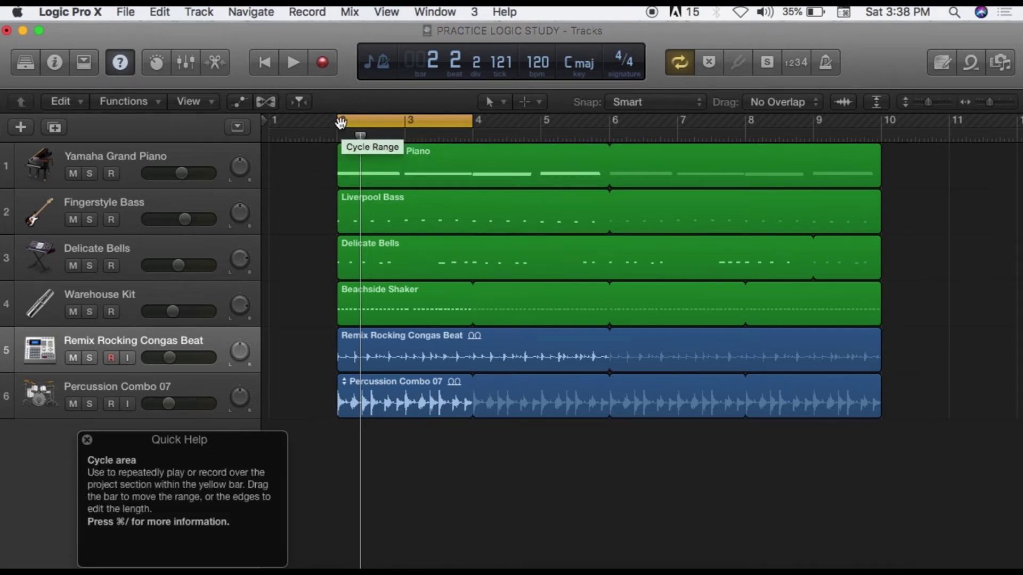
left_click_drag(339, 124, 329, 124)
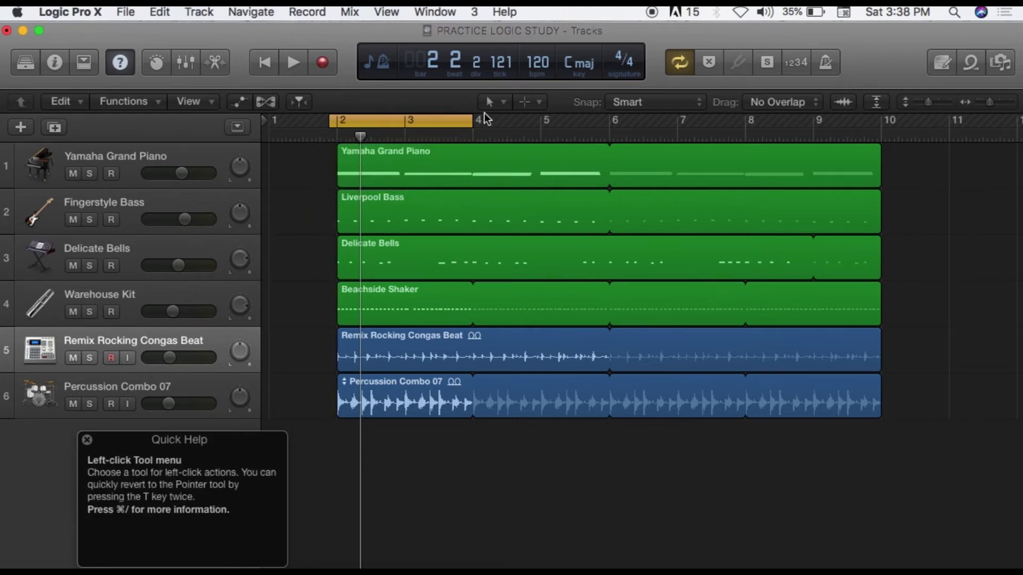
left_click(467, 120)
left_click(469, 120)
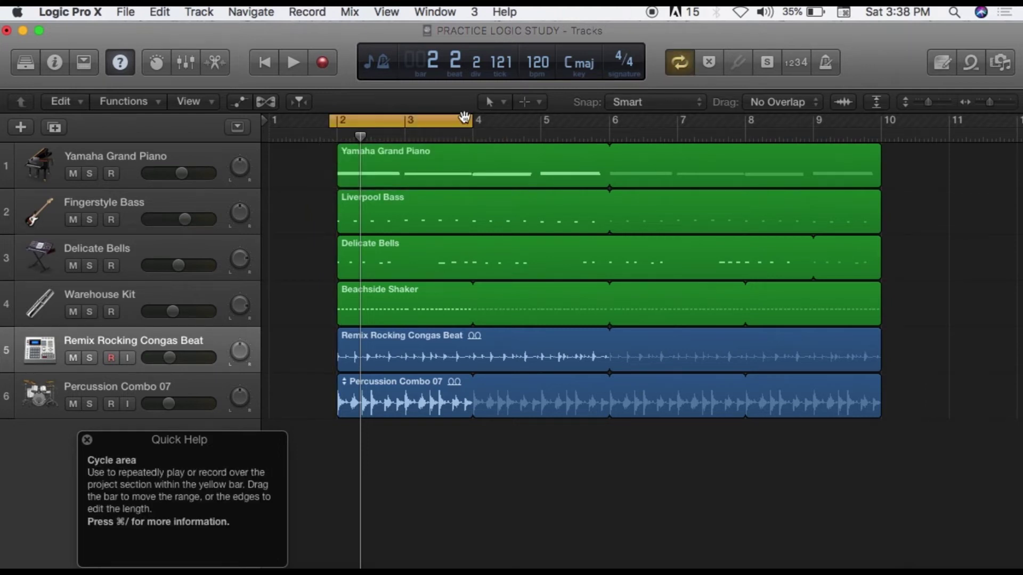
left_click_drag(470, 122, 942, 137)
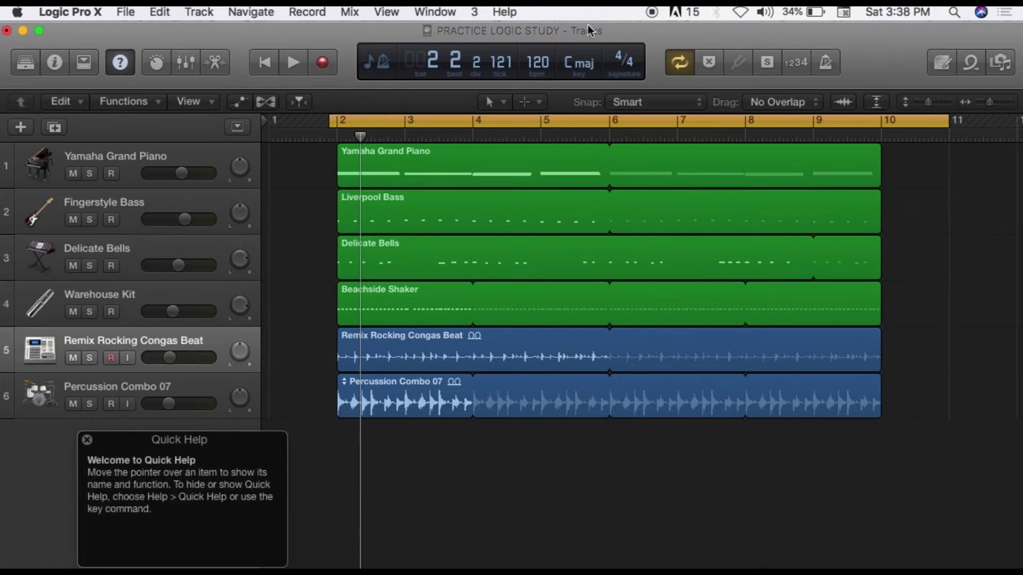
- Switch cycle mode off and on again from the control bar, leaving it enabled
left_click(681, 68)
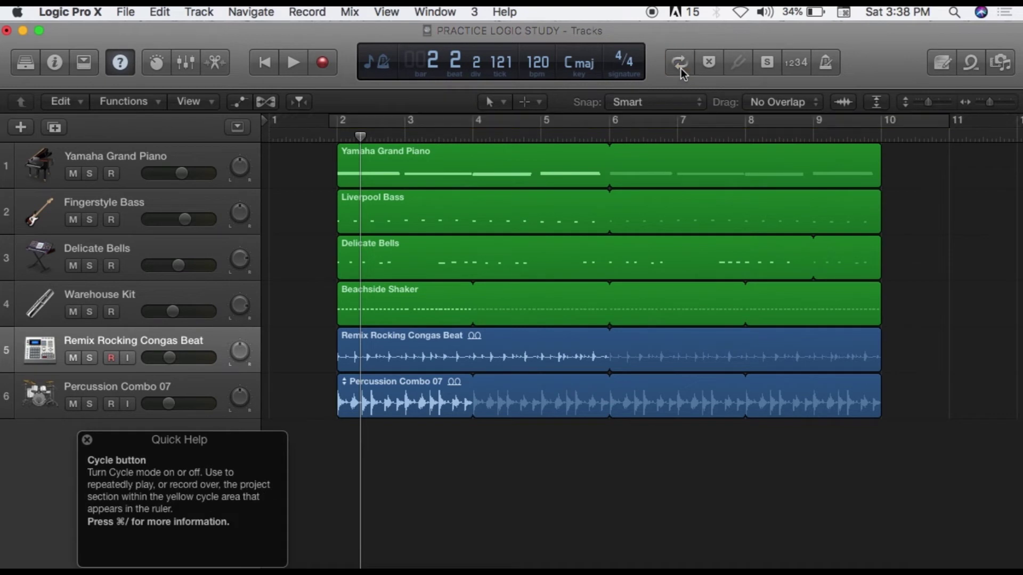
left_click(681, 68)
left_click(681, 68)
left_click(681, 68)
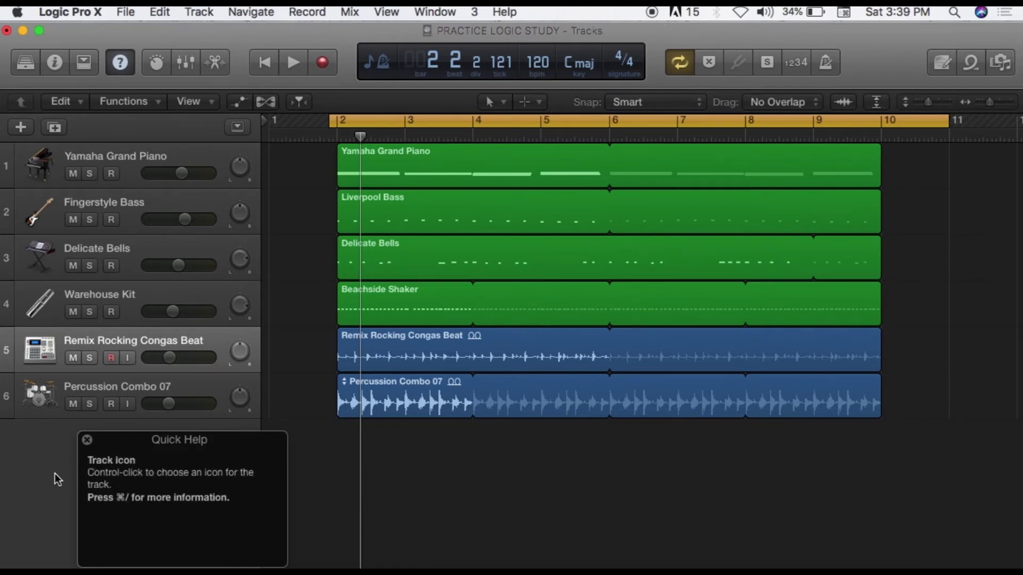
- Close Quick Help, open the bounce settings for the project or section, and move the dialog clear of the cycle area
left_click(87, 440)
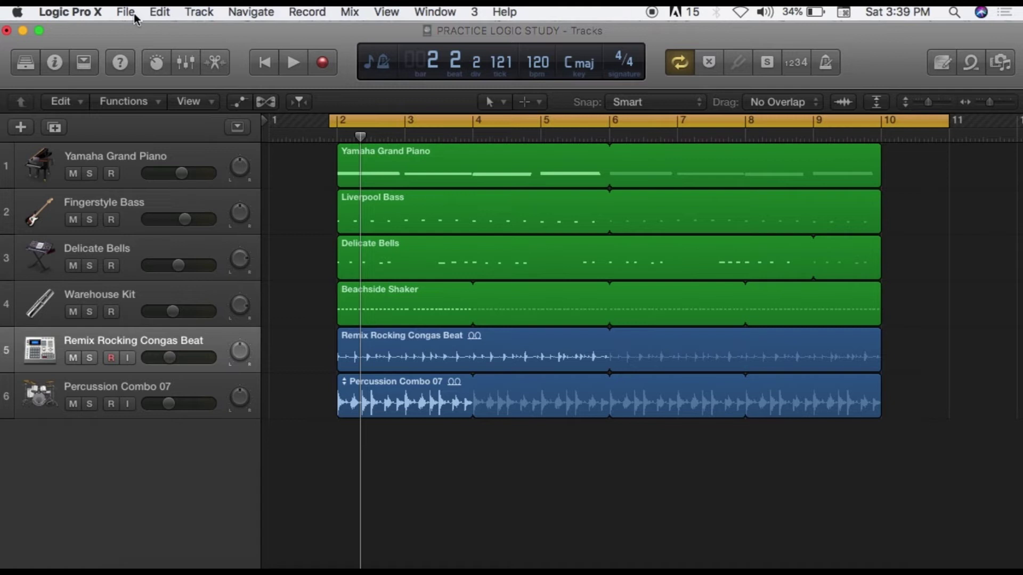
left_click(98, 16)
mouse_move(129, 14)
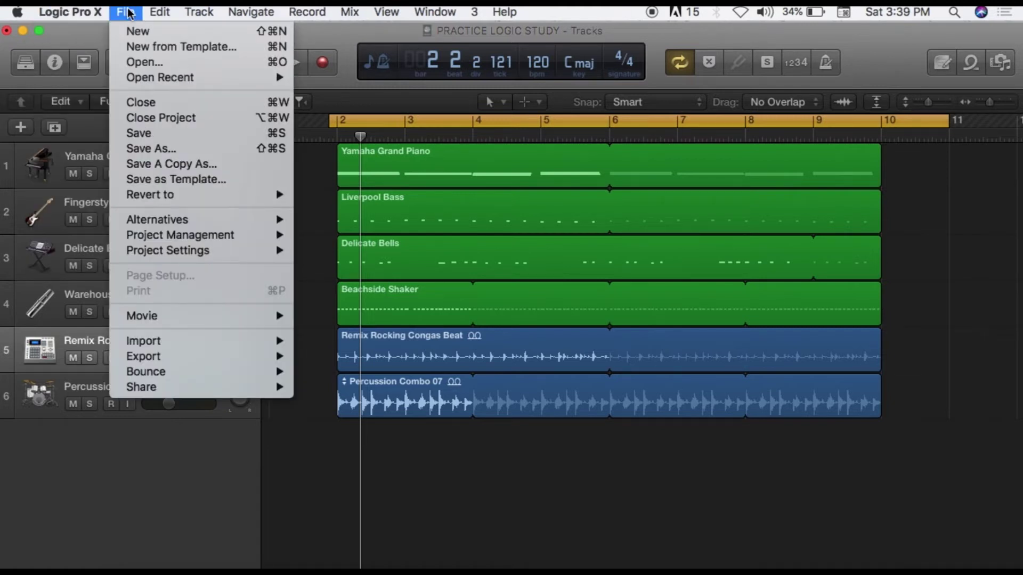
mouse_move(146, 379)
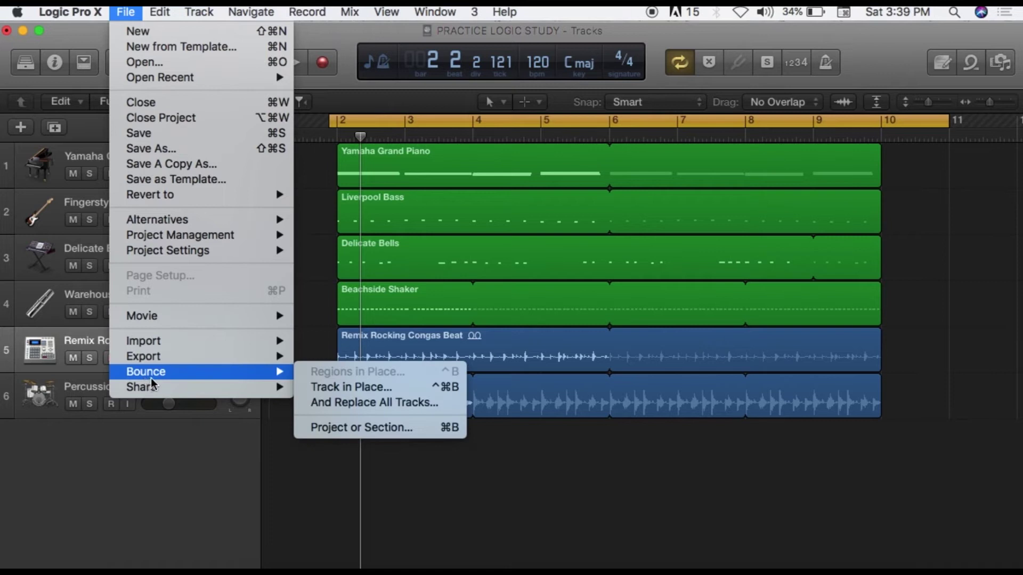
left_click(359, 428)
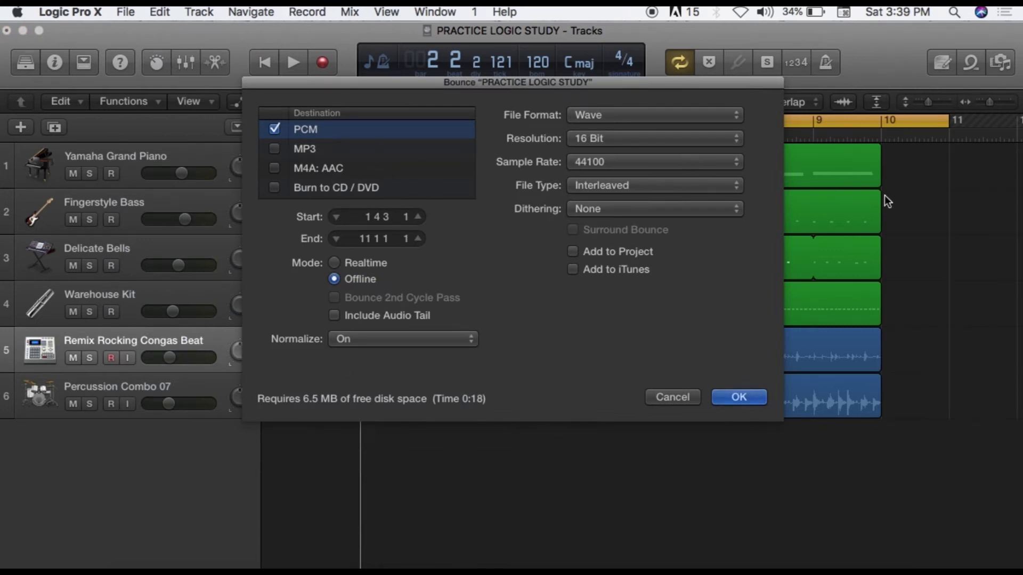
left_click_drag(676, 84, 694, 301)
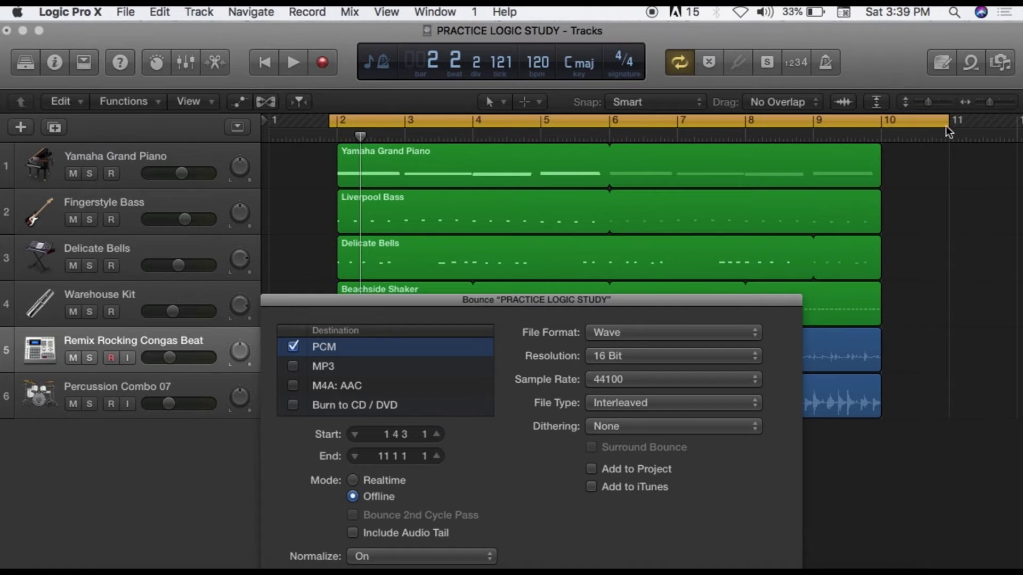
- Switch the MP3 destination on and off, then choose Wave as the file format for the PCM destination
left_click(292, 367)
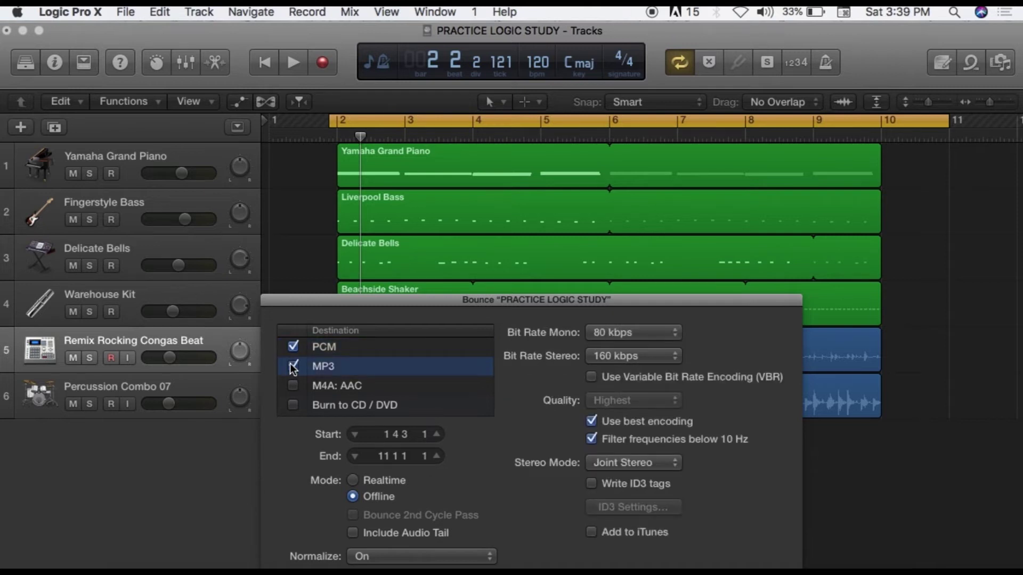
left_click(292, 366)
left_click(330, 346)
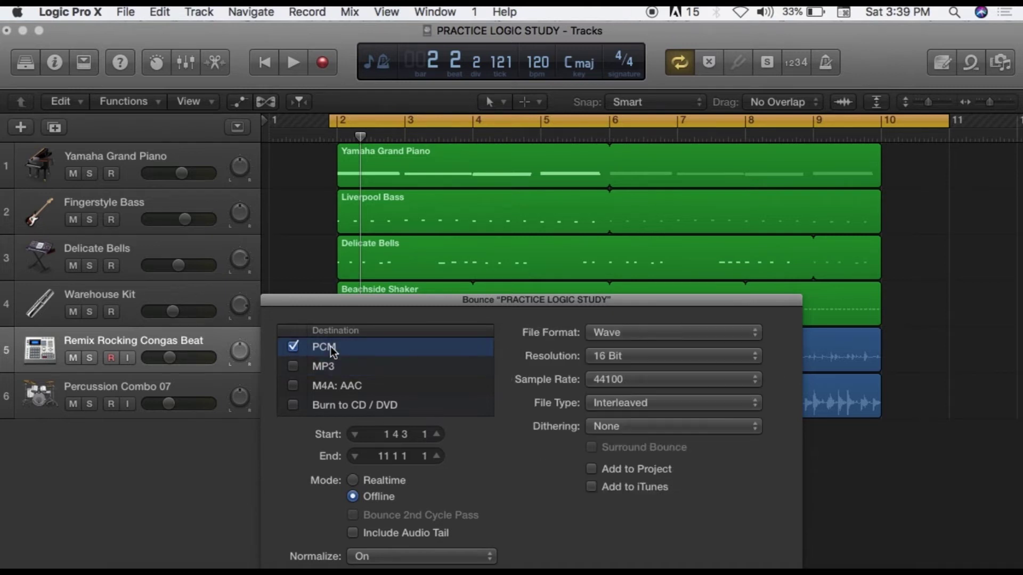
left_click(752, 333)
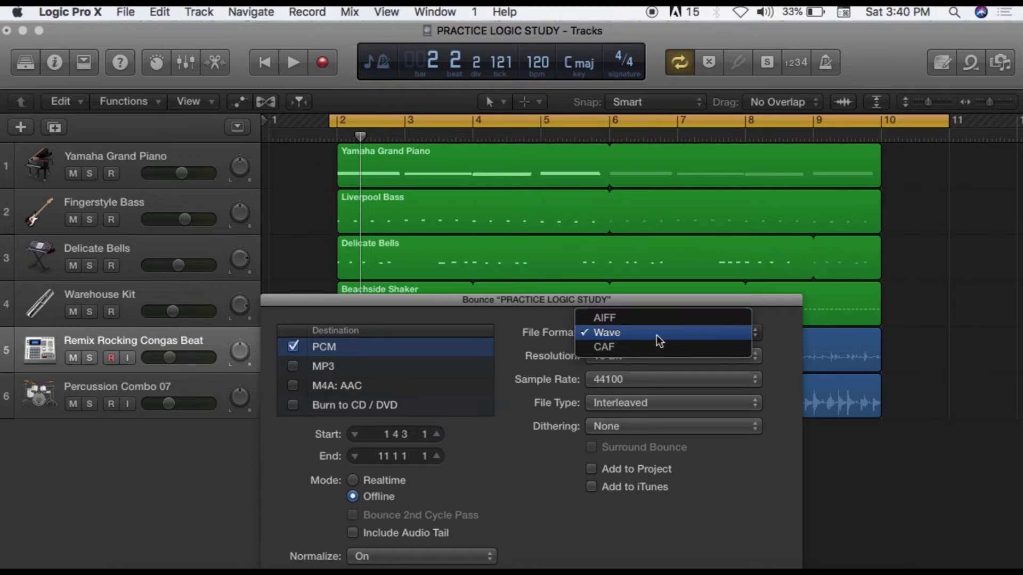
left_click(614, 333)
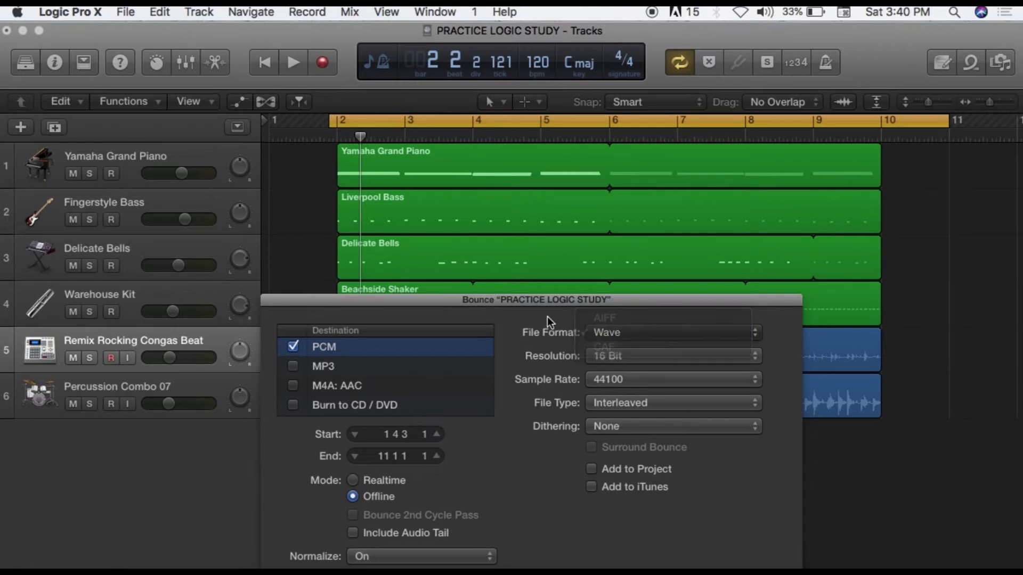
- Make MP3 the only bounce destination, then switch back to PCM alone
left_click(291, 367)
left_click(292, 346)
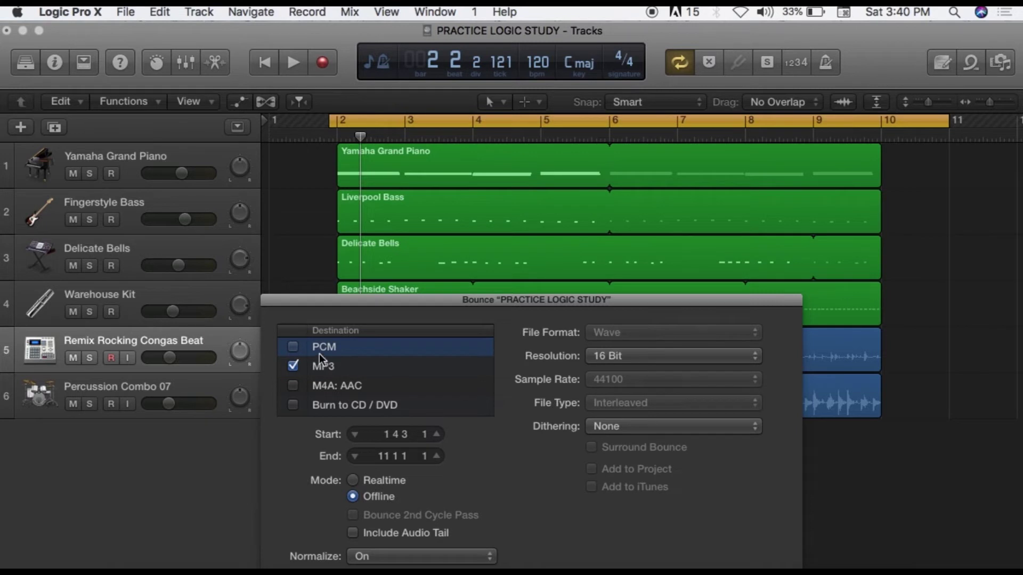
left_click(293, 347)
left_click(294, 366)
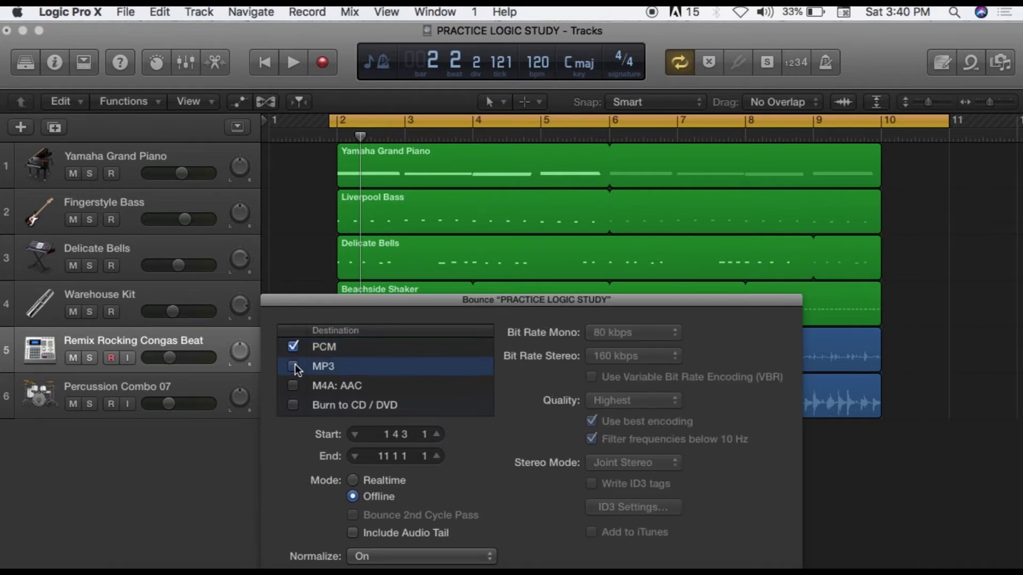
- Examine the M4A: AAC encoding settings and the file formats offered for PCM, then return to the PCM destination
left_click(402, 393)
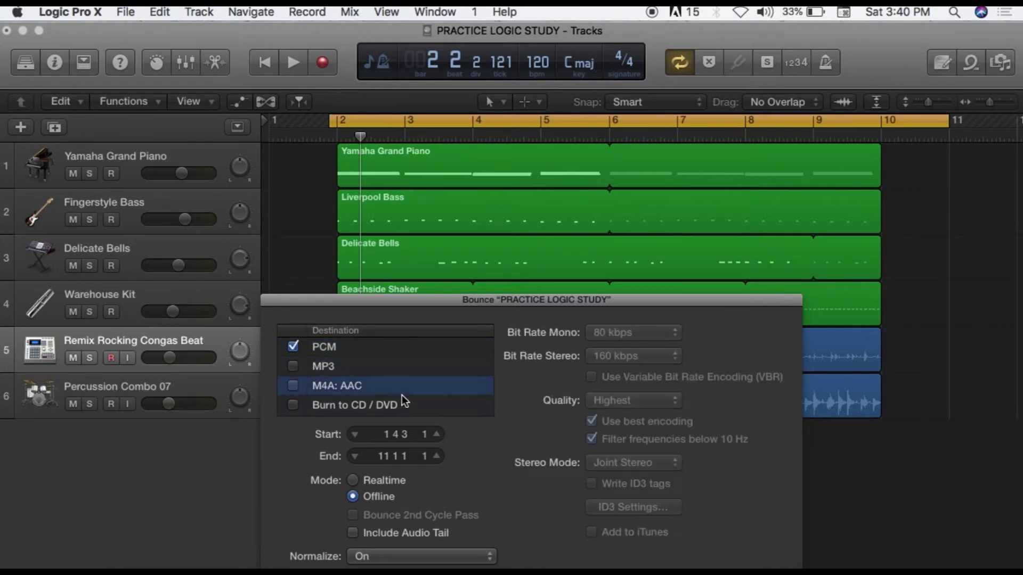
left_click(348, 352)
left_click(746, 337)
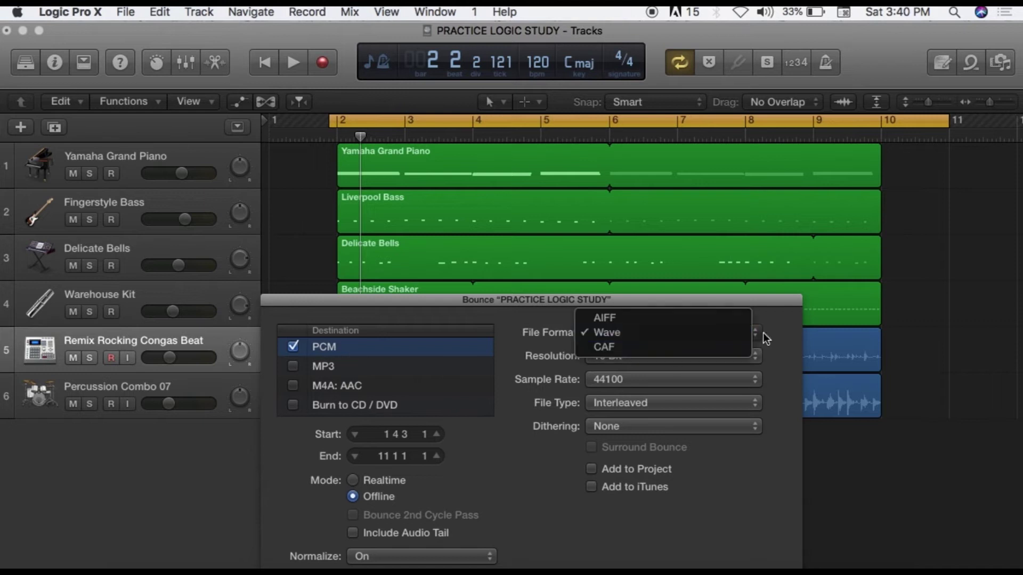
left_click(773, 333)
key("Down")
key("Down")
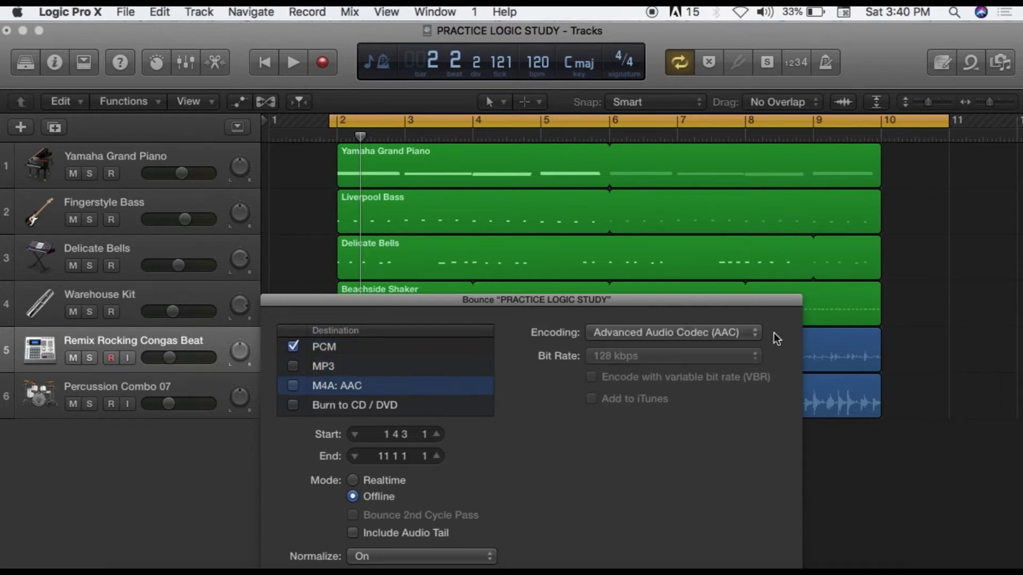
key("Up")
key("Up")
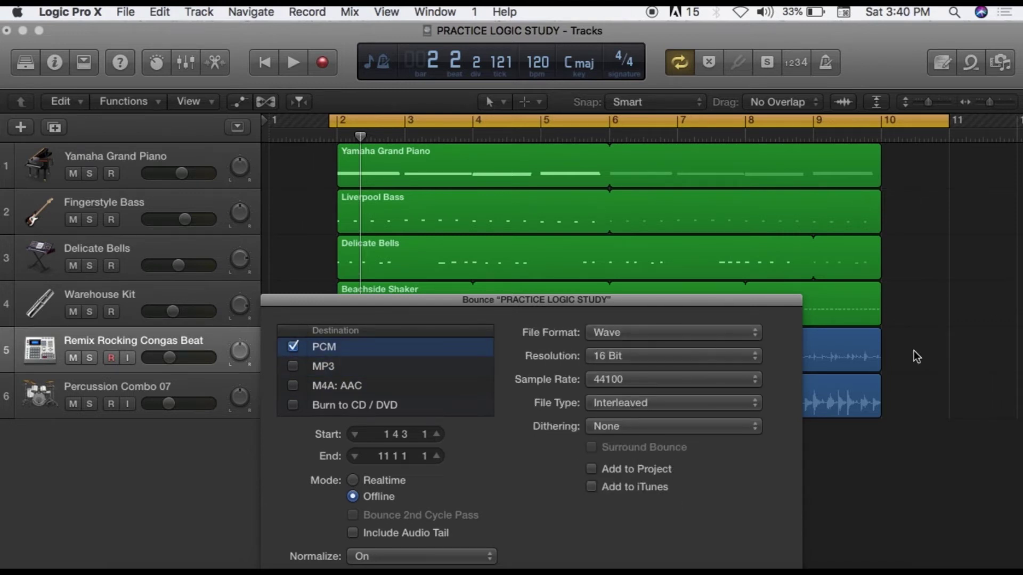
- Bounce the section to the Desktop, adding 2 to the end of the file name PRACTICE LOGIC STUDY
left_click_drag(768, 304, 733, 62)
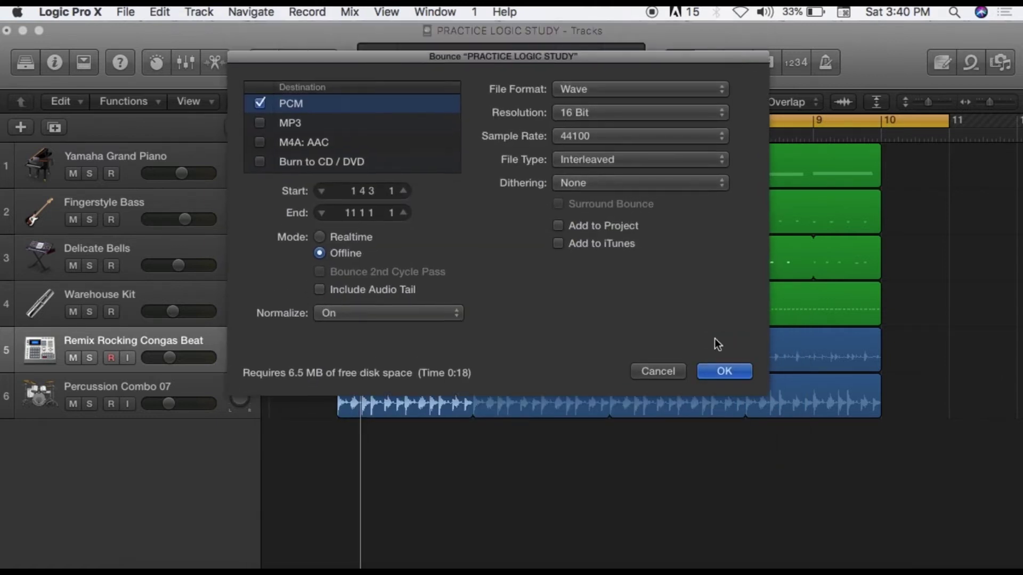
left_click(724, 371)
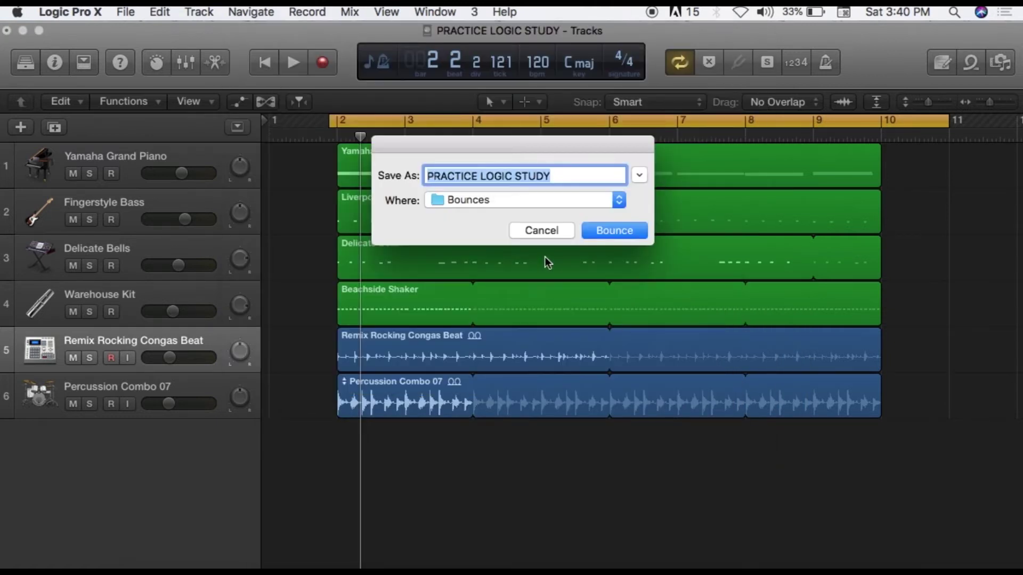
left_click(619, 200)
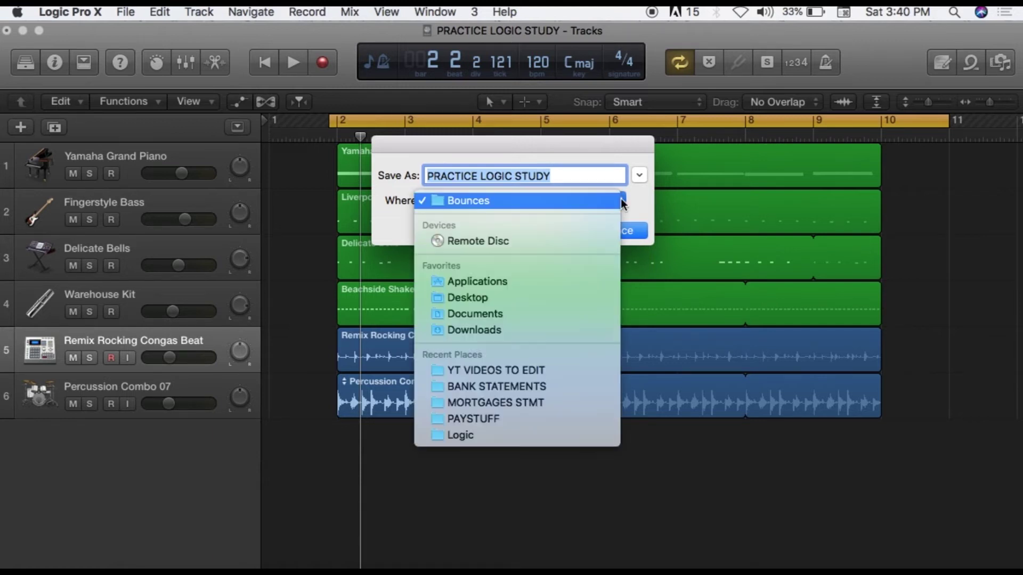
left_click(572, 296)
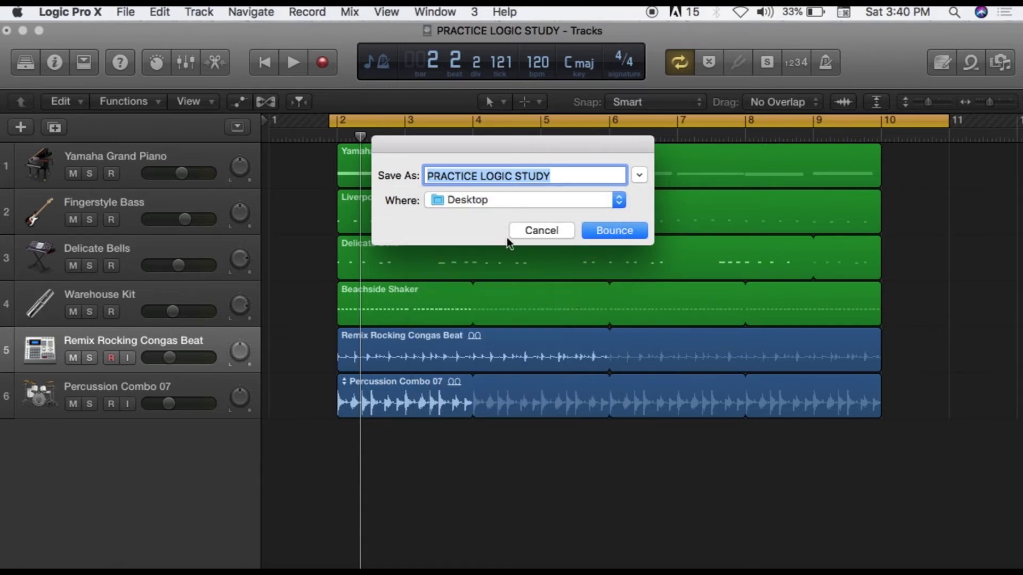
left_click(566, 176)
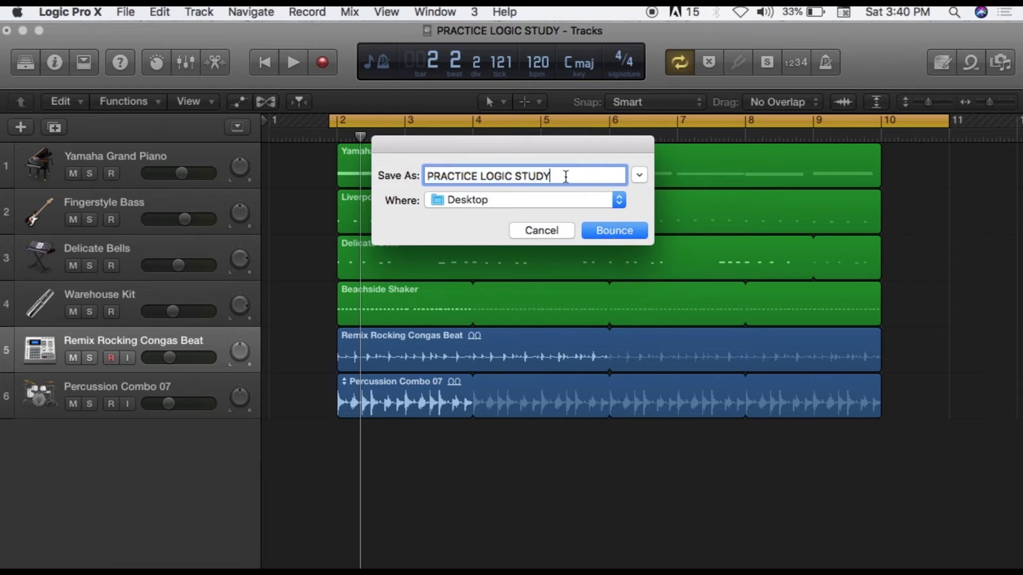
type("2")
left_click(600, 234)
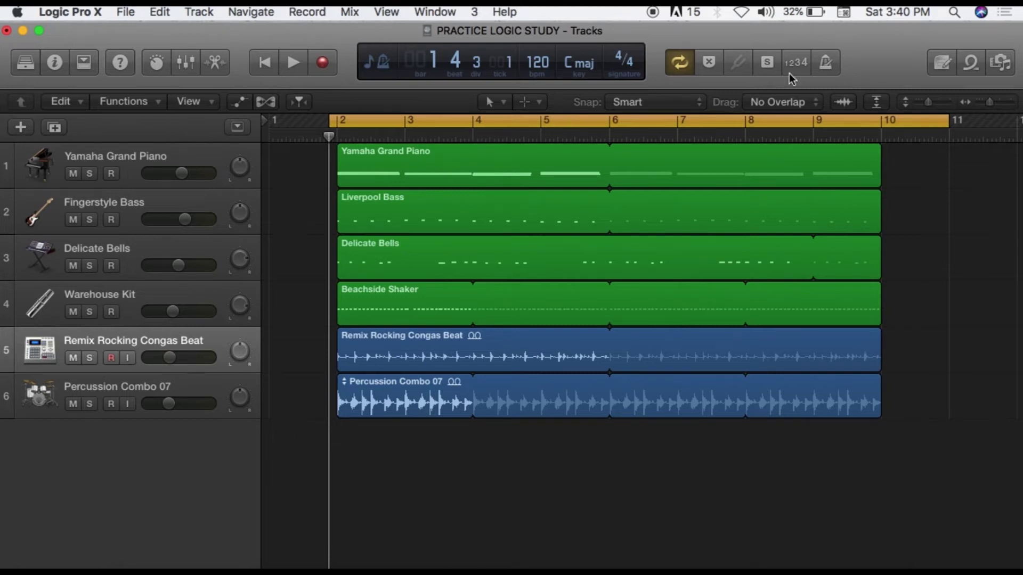
- Switch the control bar display to Beats & Time, to Beats, and back to Beats & Project
left_click(380, 64)
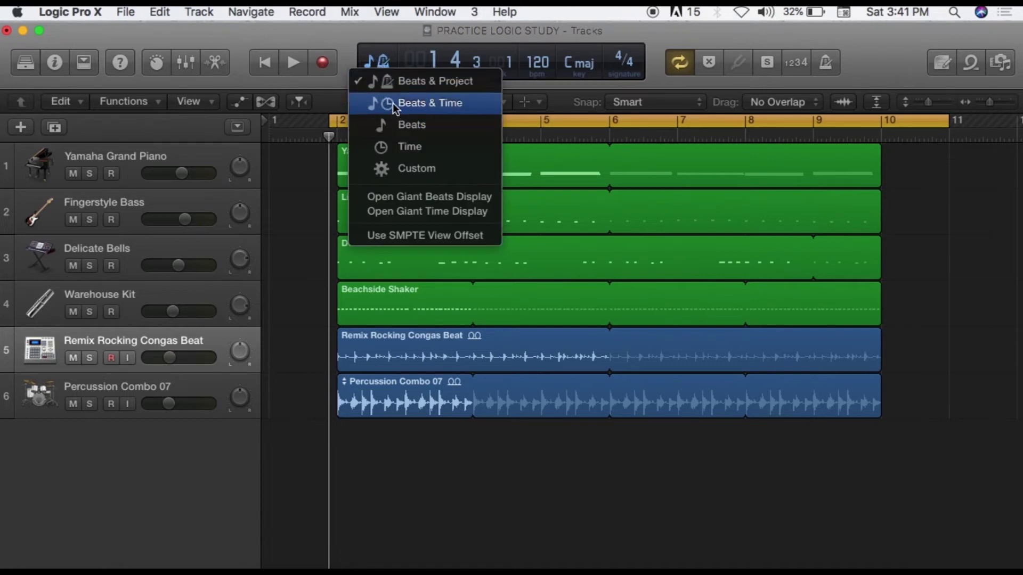
left_click(392, 104)
left_click(377, 59)
left_click(394, 110)
left_click(381, 66)
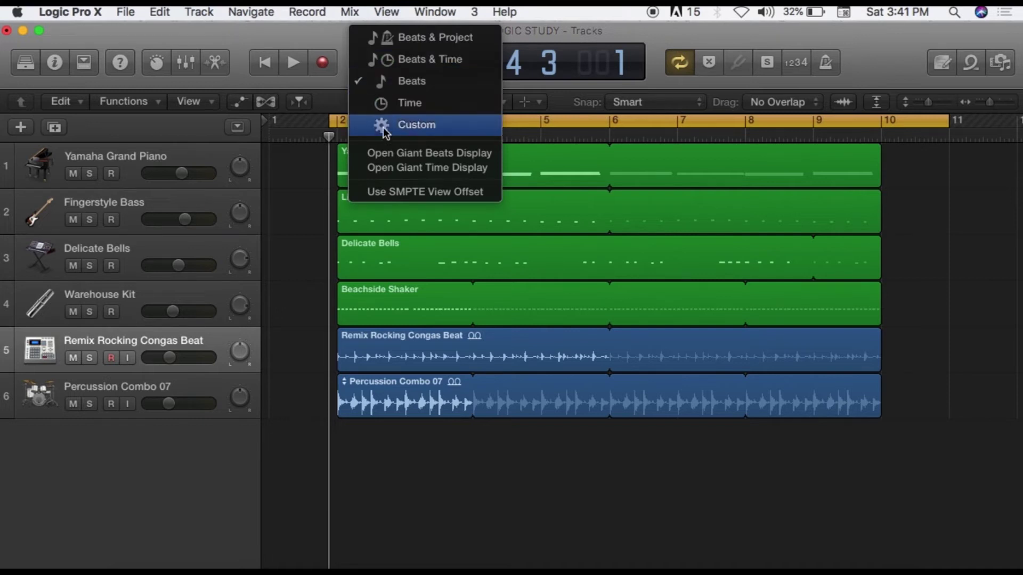
left_click(420, 41)
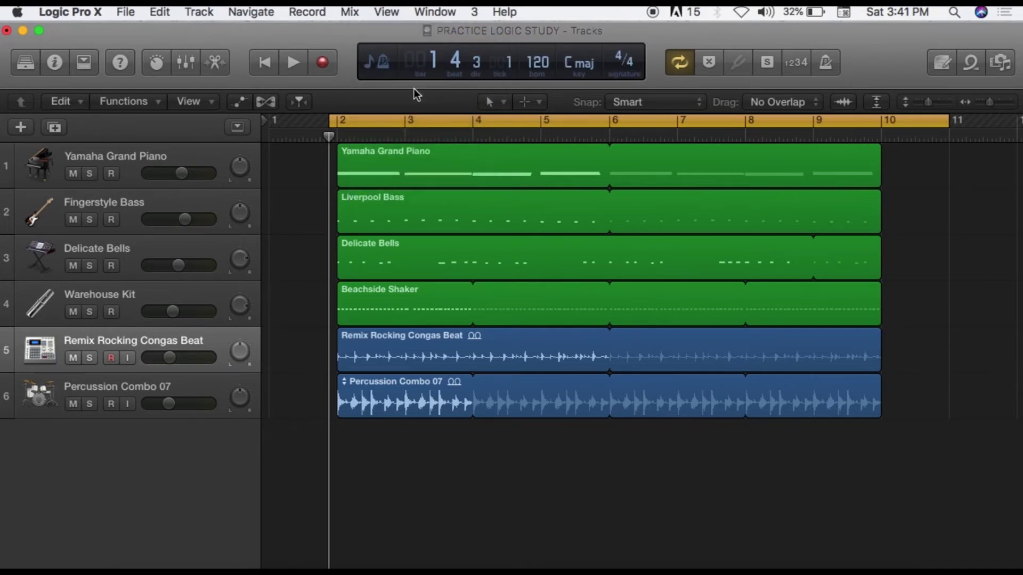
- Move the playhead to the start of bar 4
left_click_drag(329, 137, 472, 138)
right_click(449, 140)
left_click(444, 138)
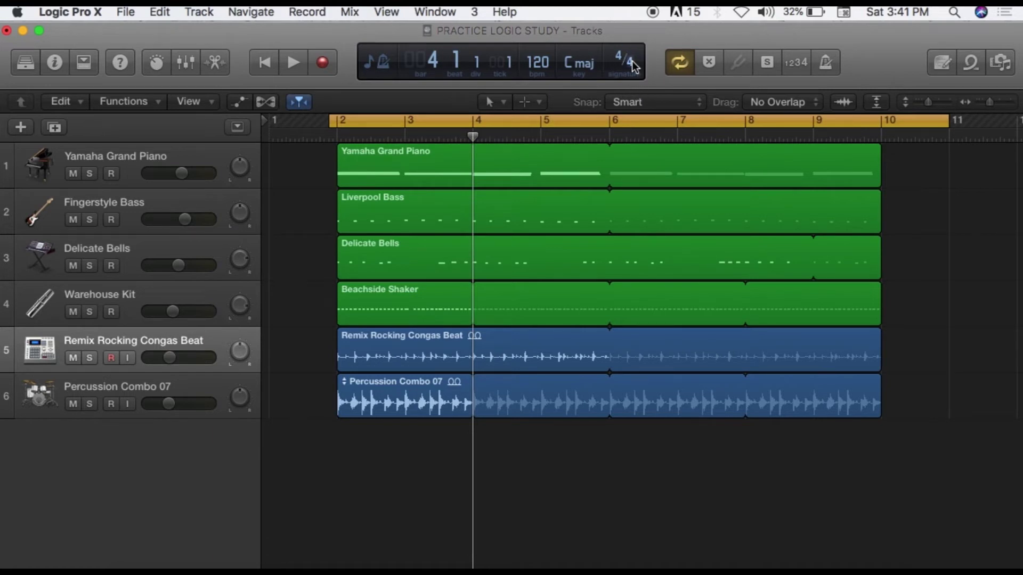
- Examine the major and minor keys available for the project's key signature, then dismiss the list
left_click(583, 64)
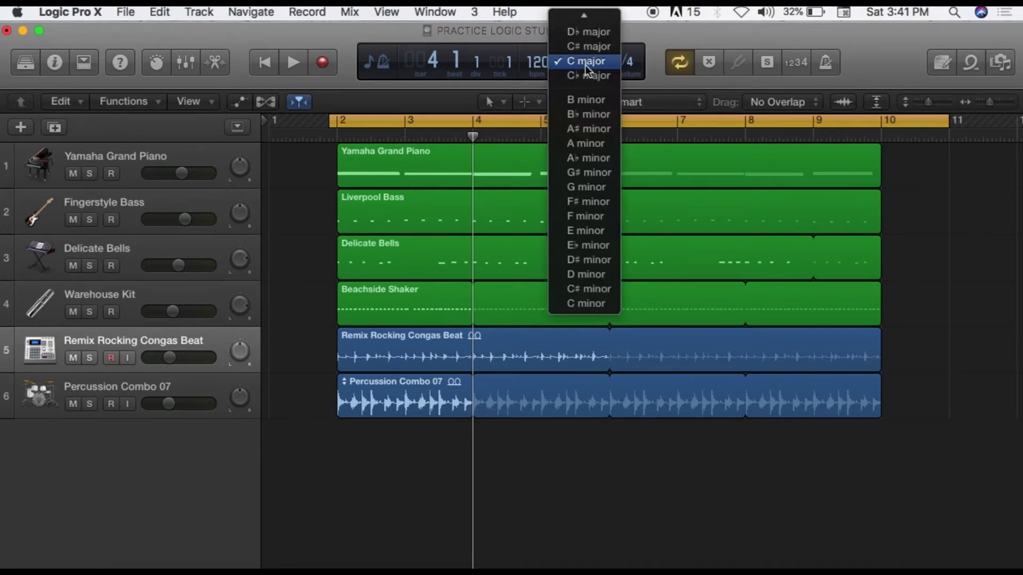
mouse_move(598, 11)
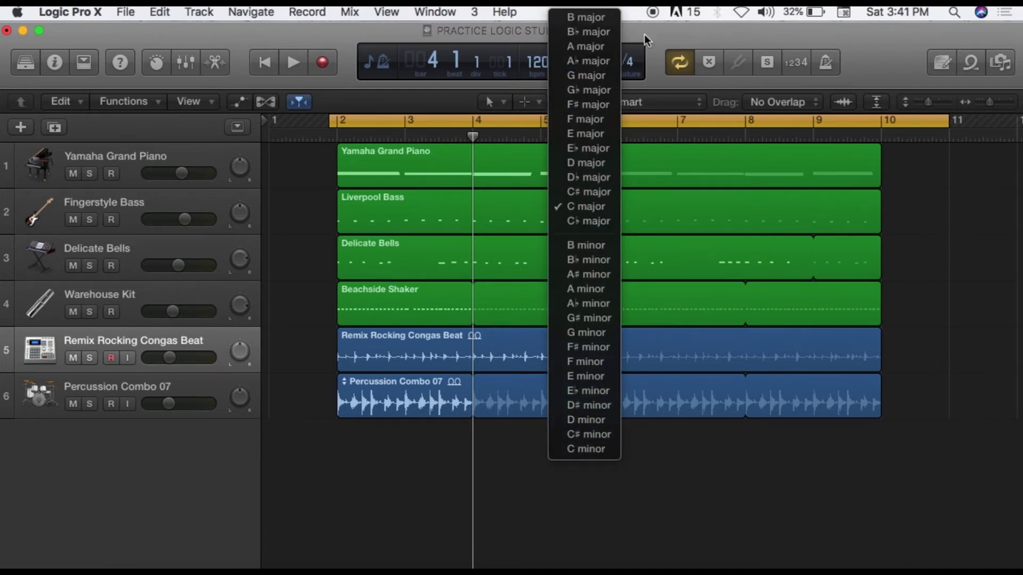
left_click(661, 37)
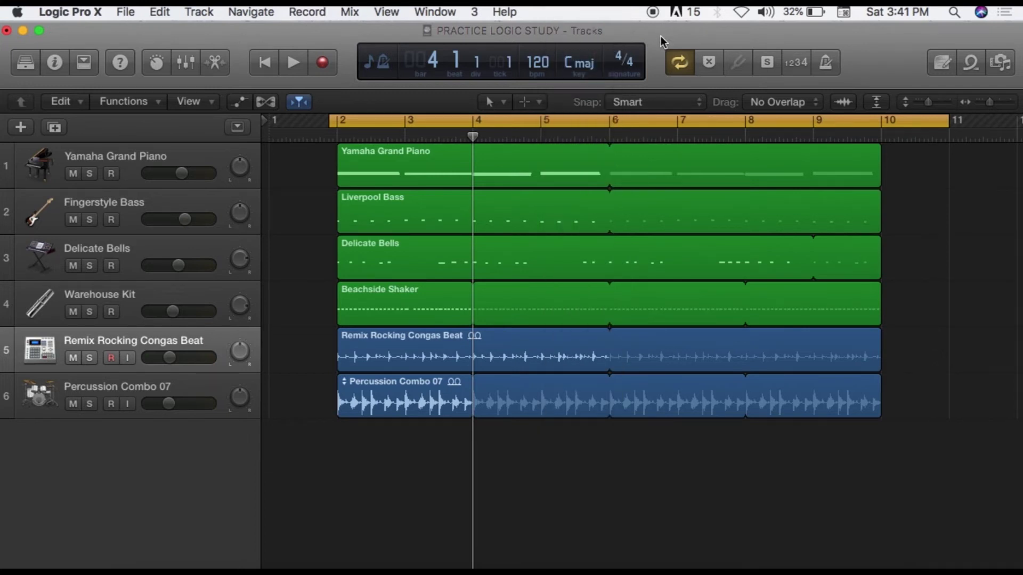
- Open the tempo value for editing, then place the playhead at the start of bar 2 and play the project briefly
double_click(539, 64)
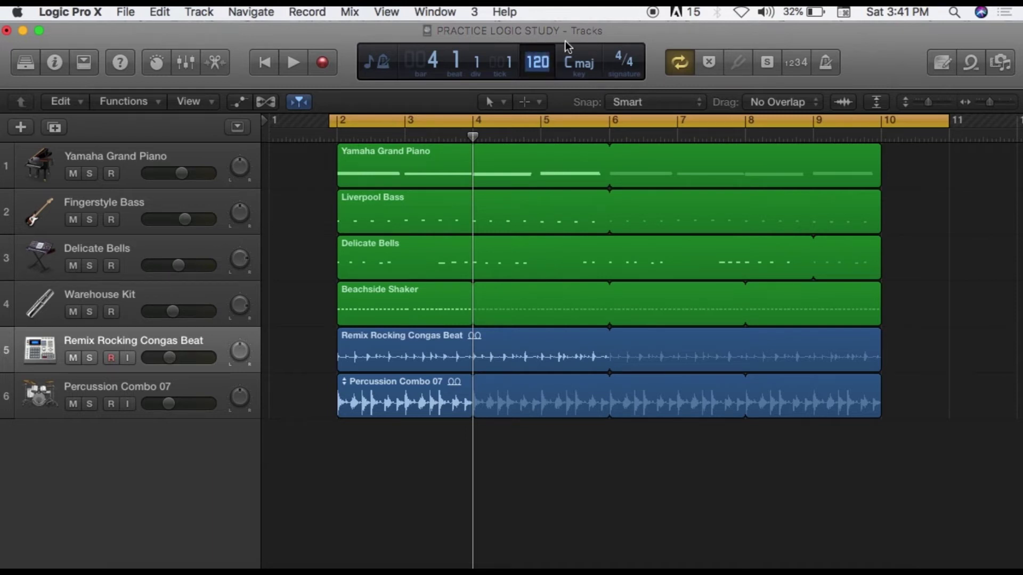
left_click(530, 62)
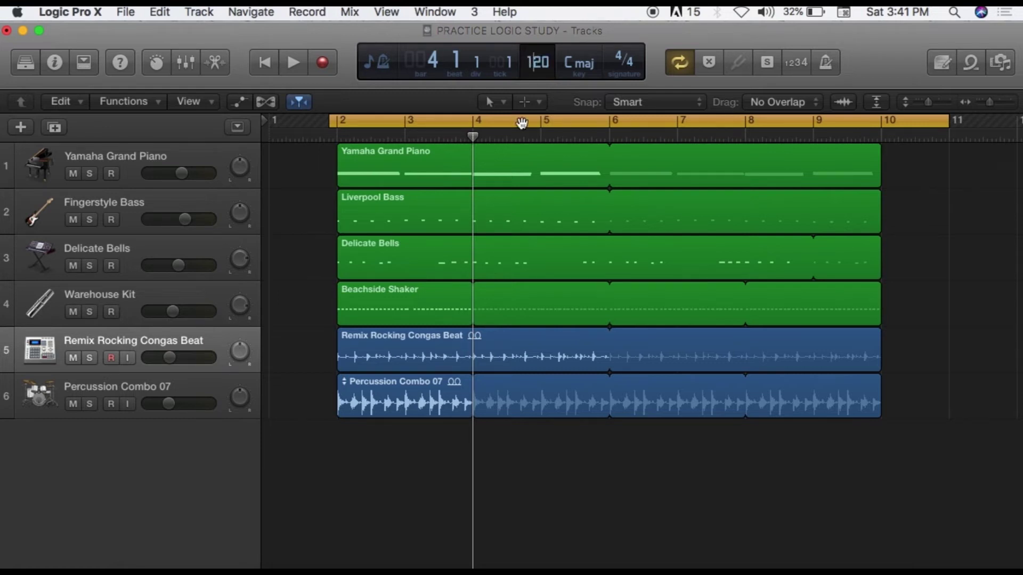
left_click_drag(472, 137, 338, 137)
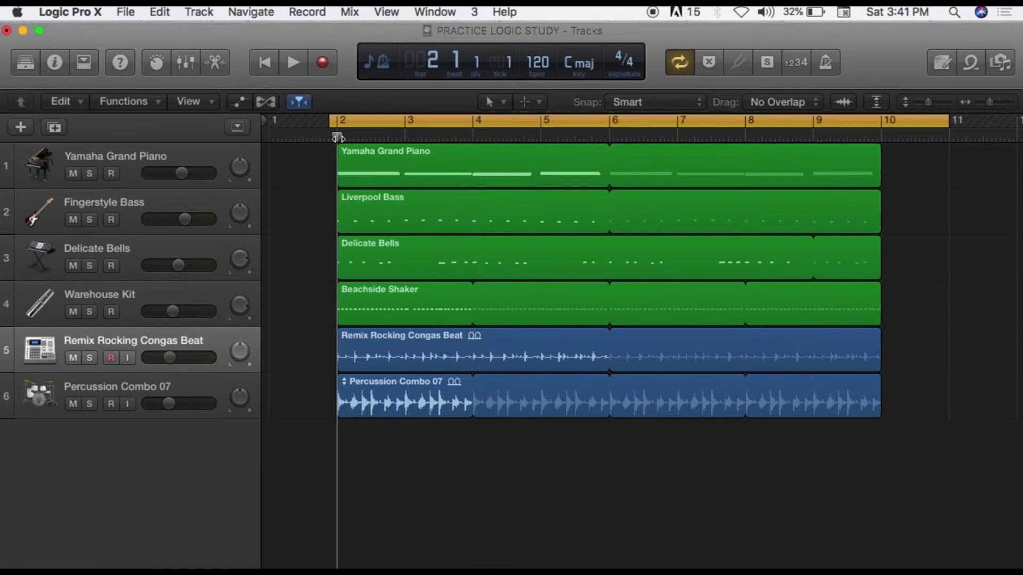
key("space")
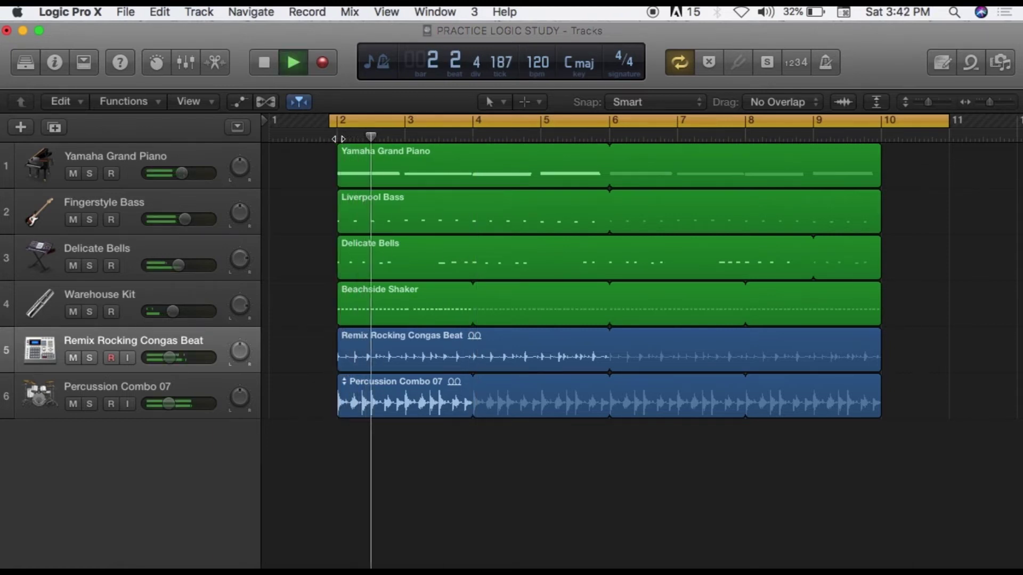
key("space")
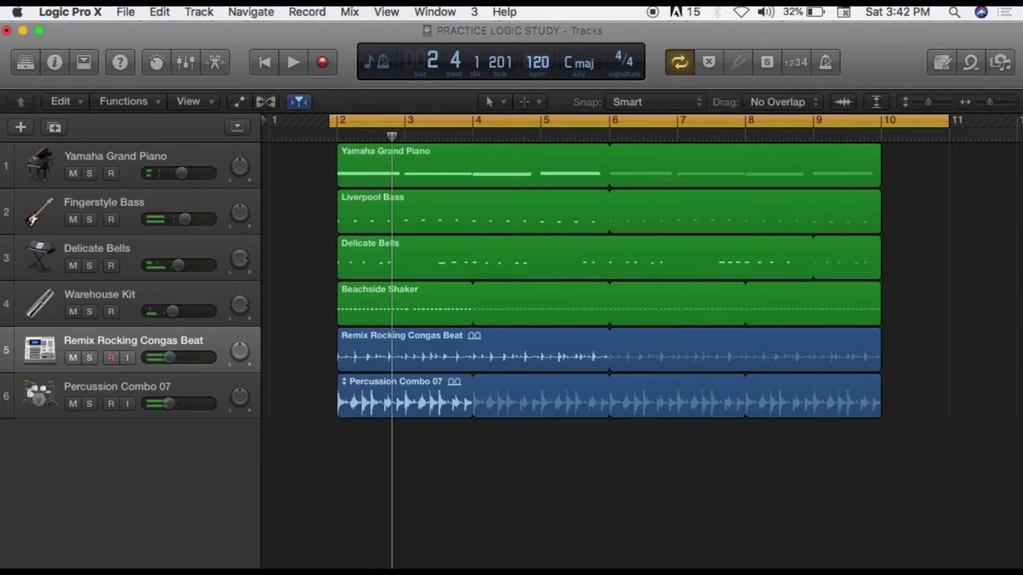
- Set the project tempo to 130 bpm and start playback
type("130")
key("Return")
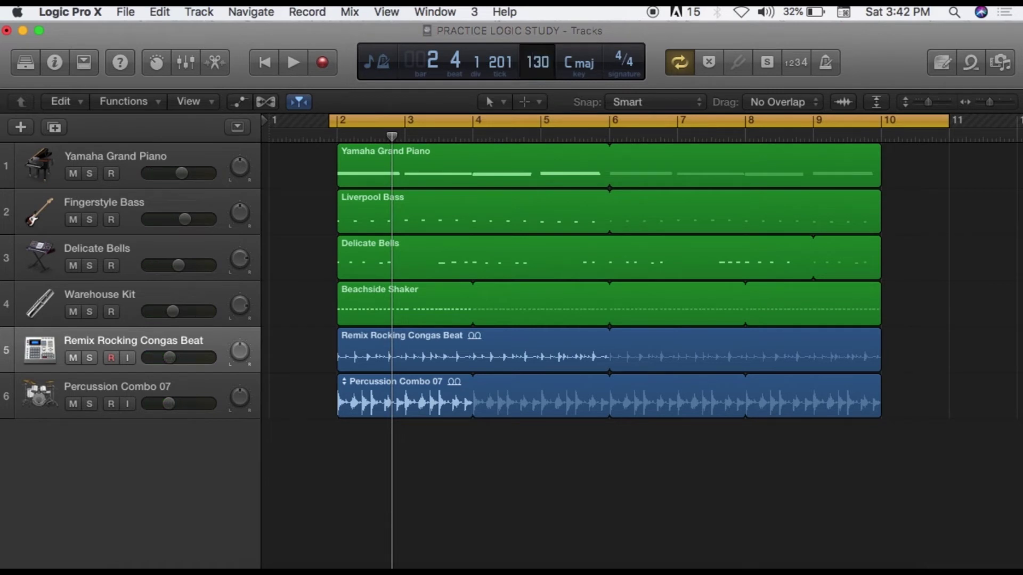
key("space")
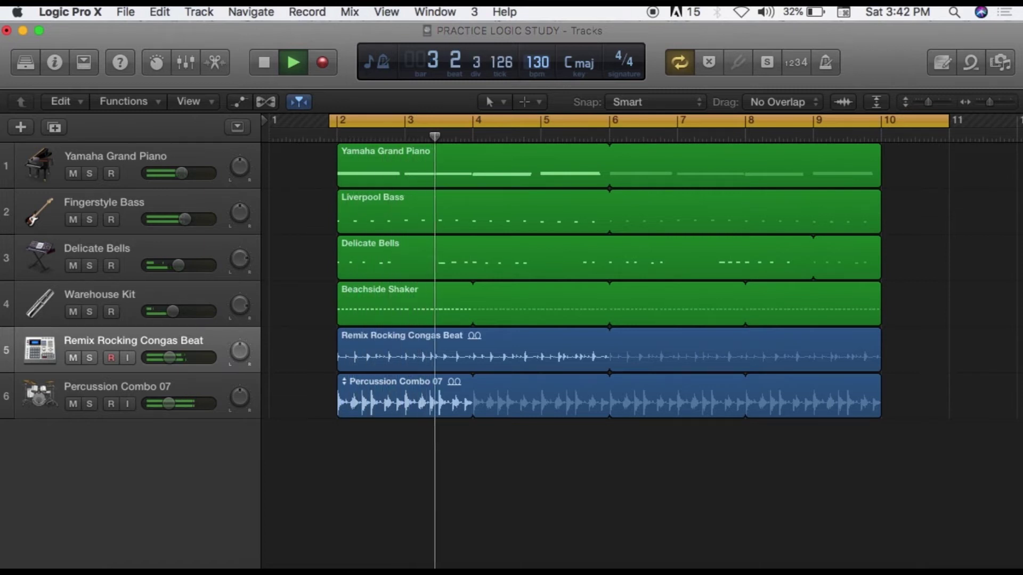
- Stop playback, set the project tempo to 150 bpm and play the project briefly
key("space")
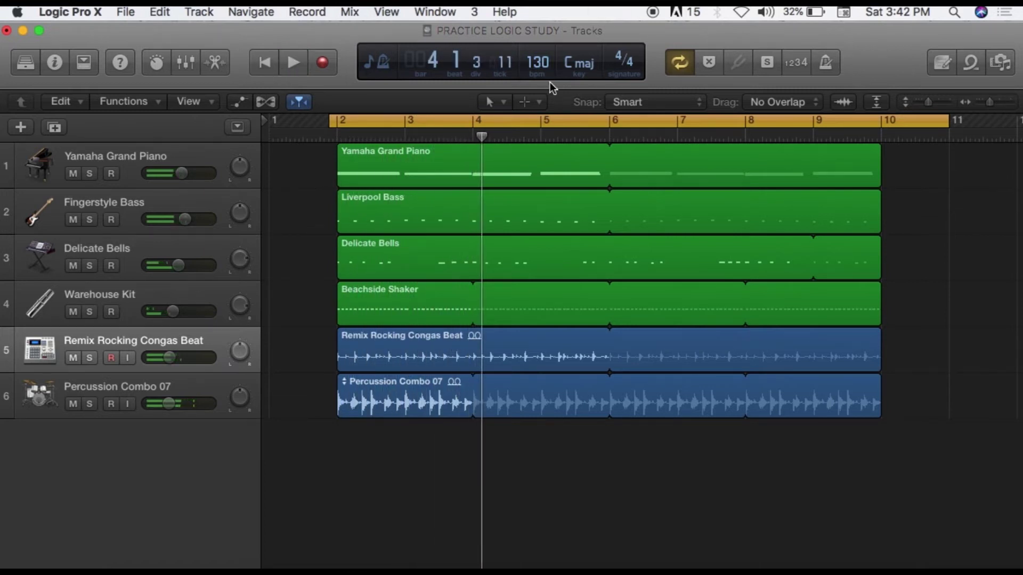
type("150")
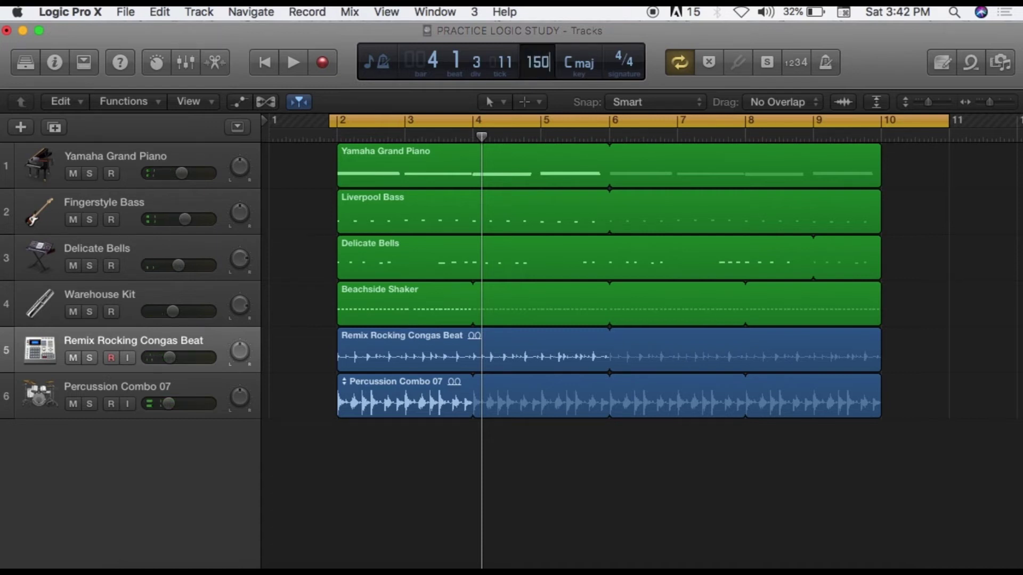
key("Return")
key("space")
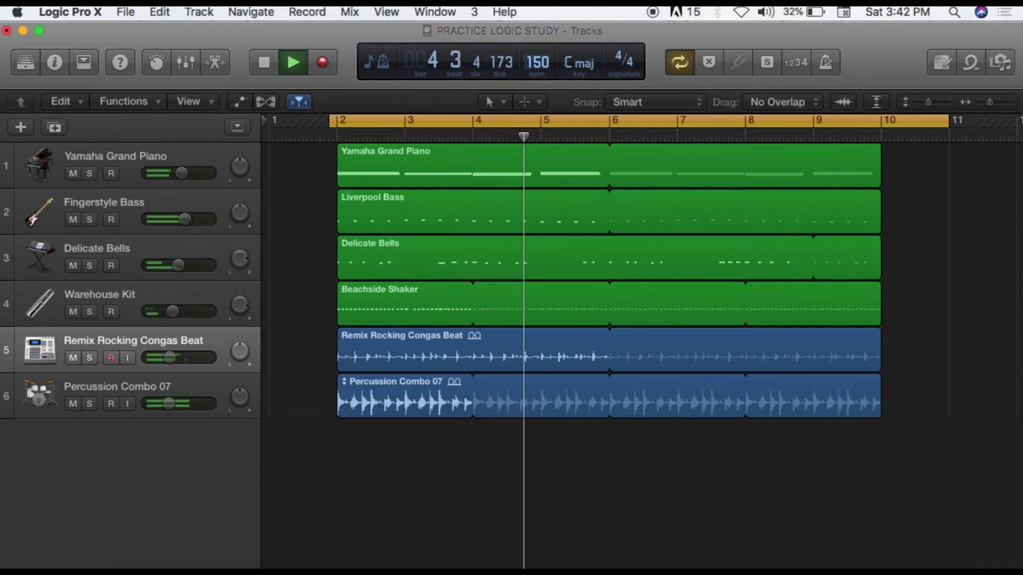
key("space")
- Set the project tempo to 80 bpm and start playback
double_click(532, 67)
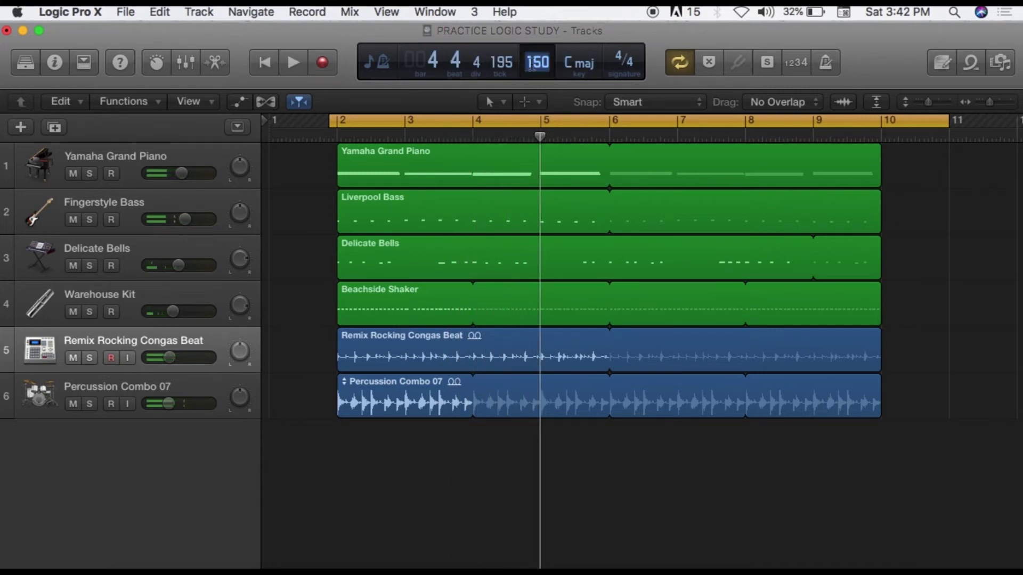
type("80")
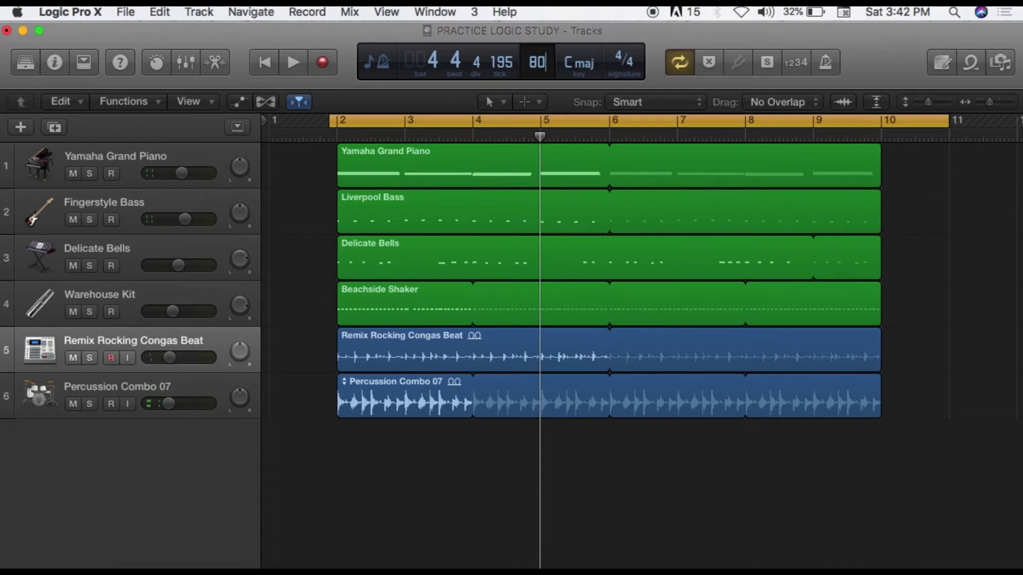
key("Return")
key("space")
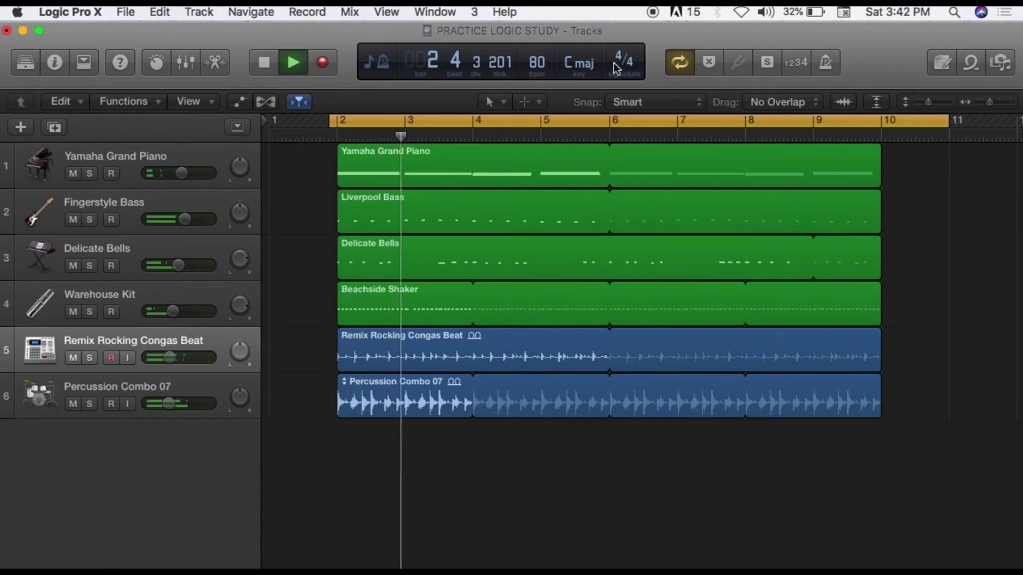
- Set the project tempo to 120 bpm during playback, and stop the project after listening
double_click(537, 63)
type("120")
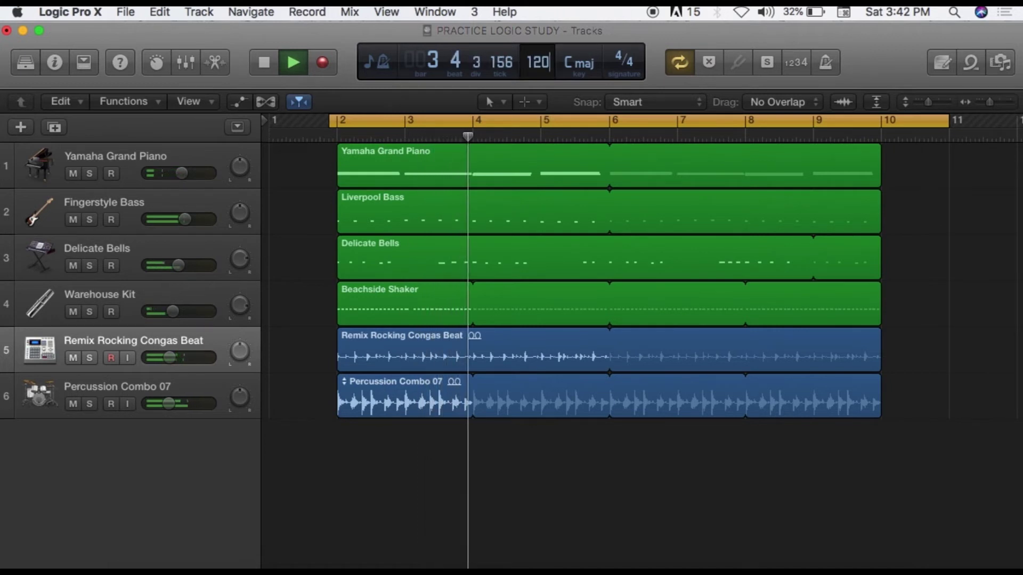
key("Return")
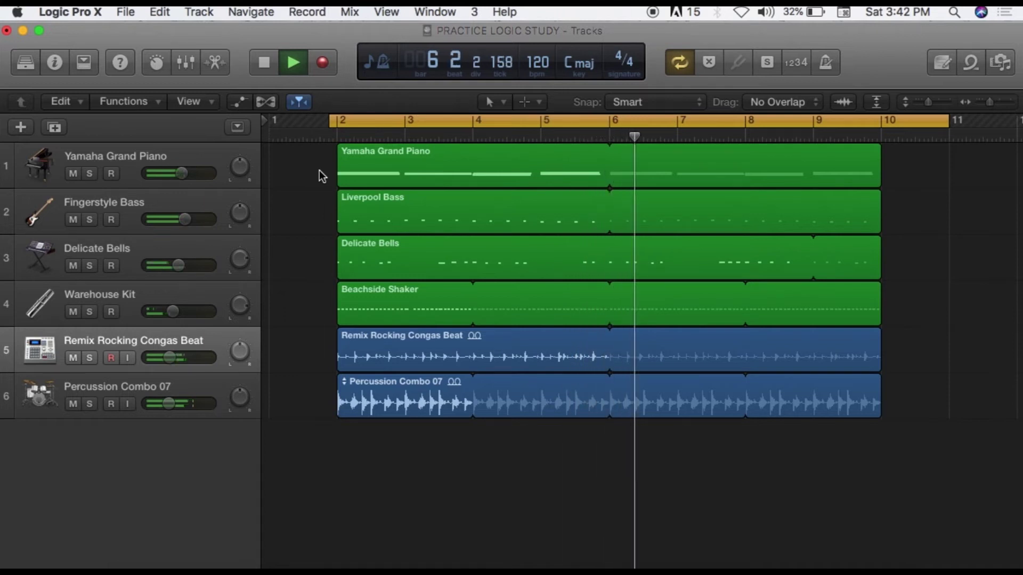
left_click(273, 63)
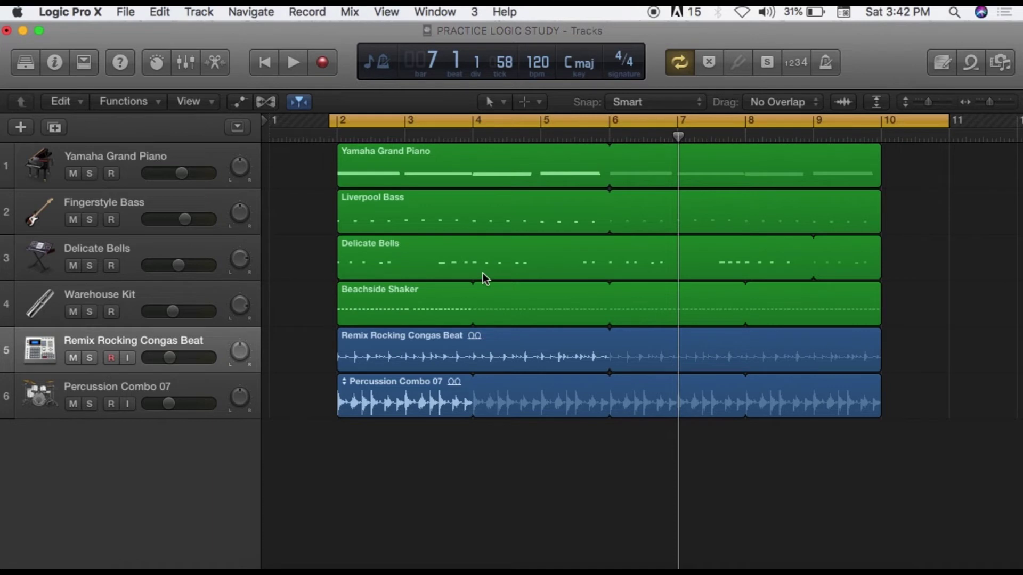
- Select the Remix Rocking Congas Beat region and its track, and briefly view the Apple Loops list with its tempo values
left_click(367, 352)
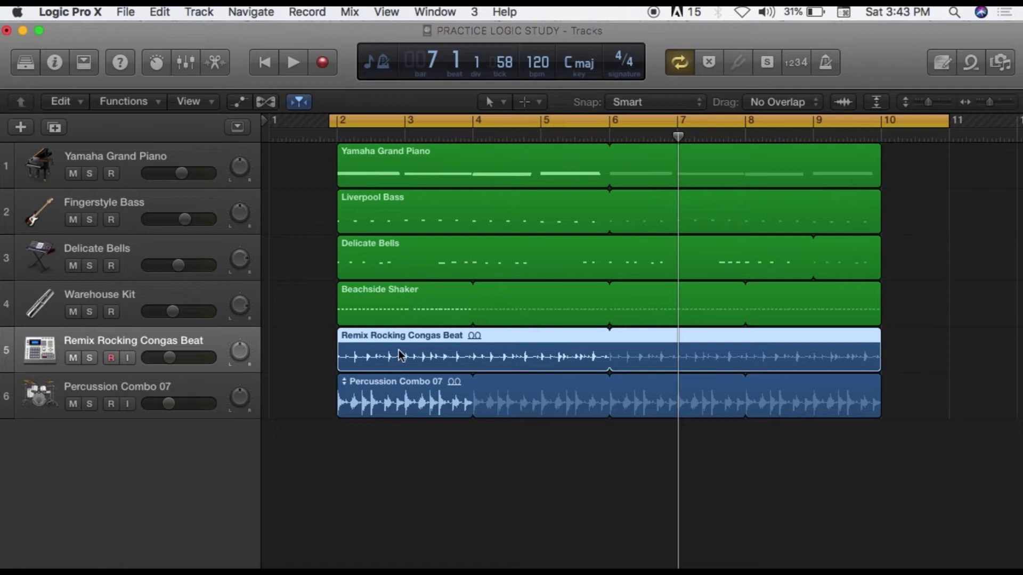
left_click(212, 389)
left_click(225, 341)
left_click(970, 62)
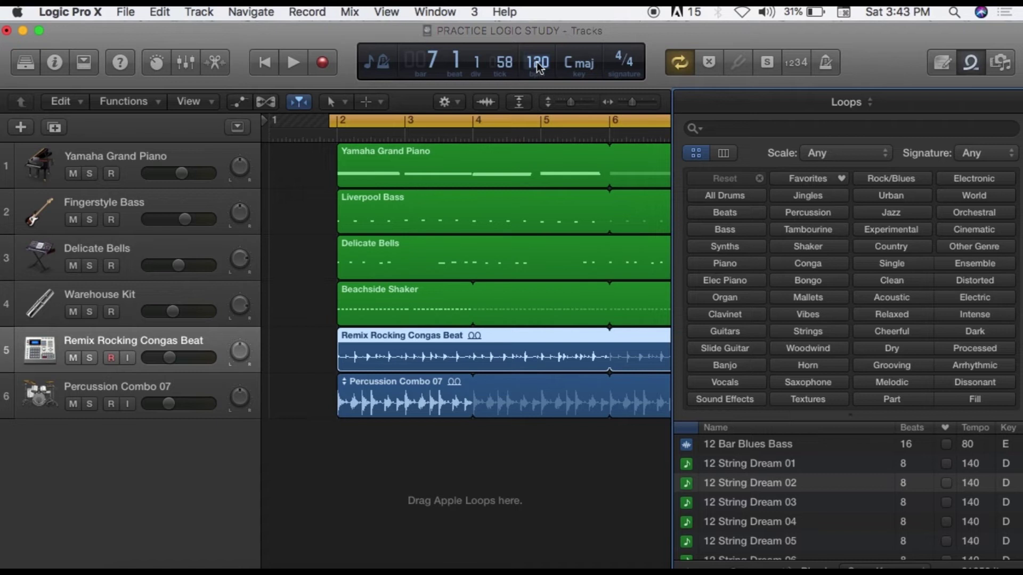
left_click(970, 63)
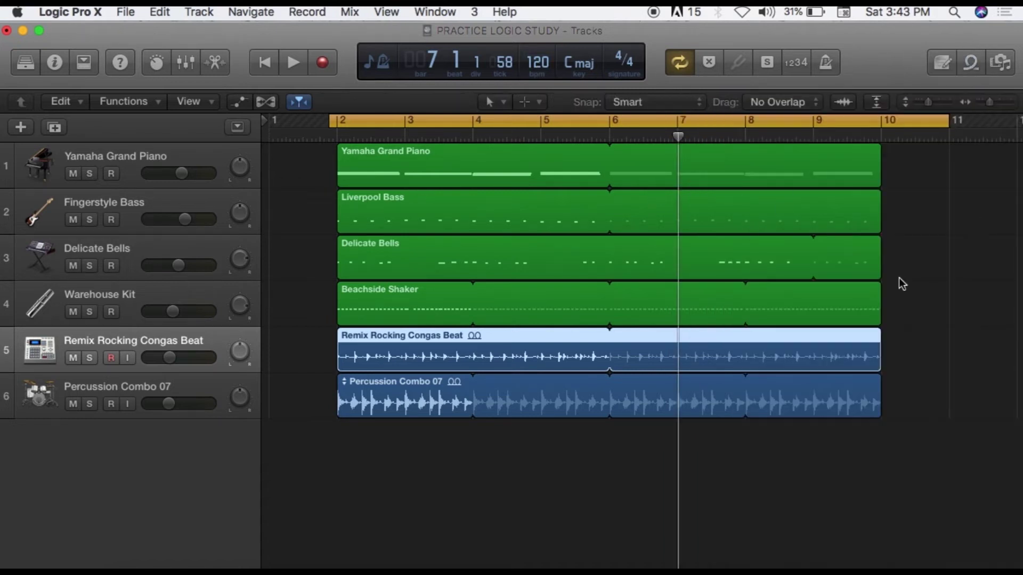
- Add the 12 String Dream 01 loop at bar 2 on a new track below Percussion Combo 07, and hide the loop browser
left_click(973, 69)
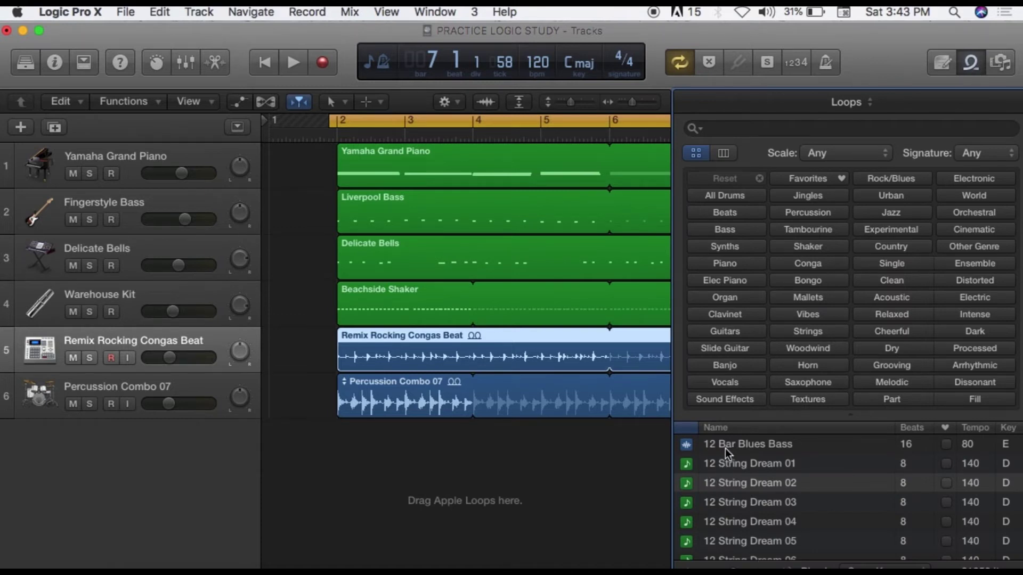
left_click(737, 464)
left_click_drag(737, 465, 355, 460)
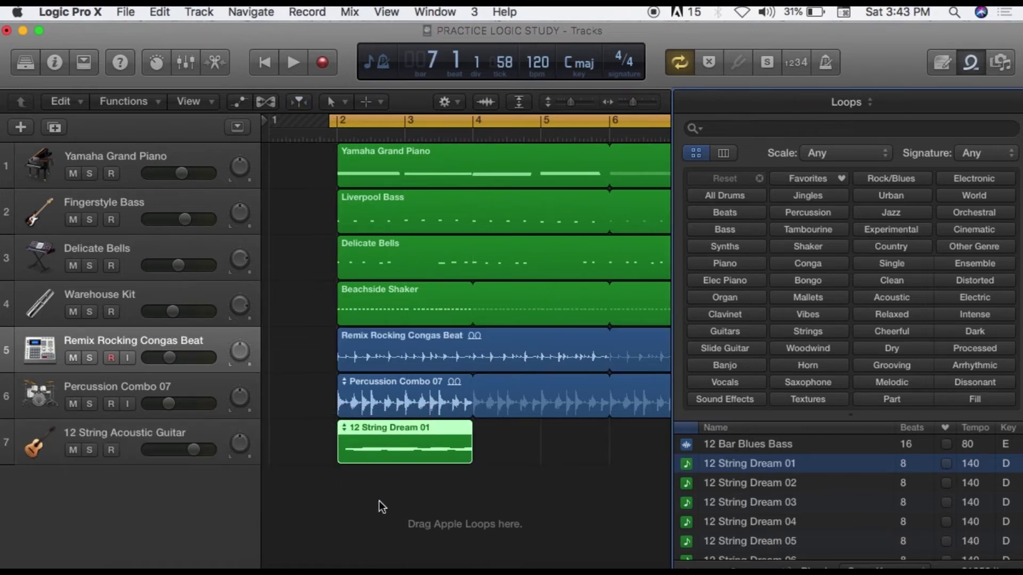
left_click(970, 62)
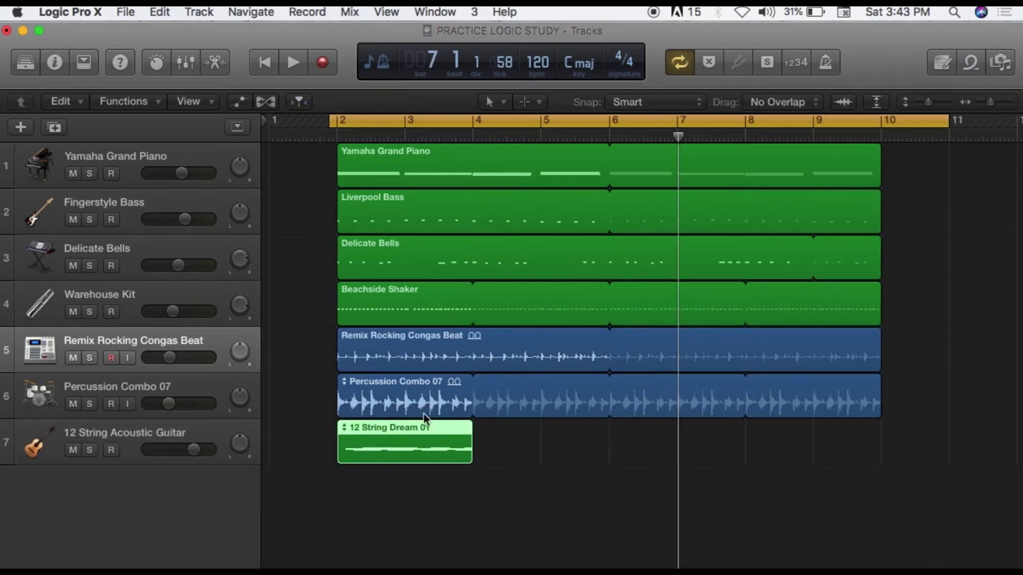
- Select the 12 String Acoustic Guitar track and show its 12 String Dream 01 region in the Piano Roll
left_click(89, 450)
left_click(89, 450)
left_click(98, 443)
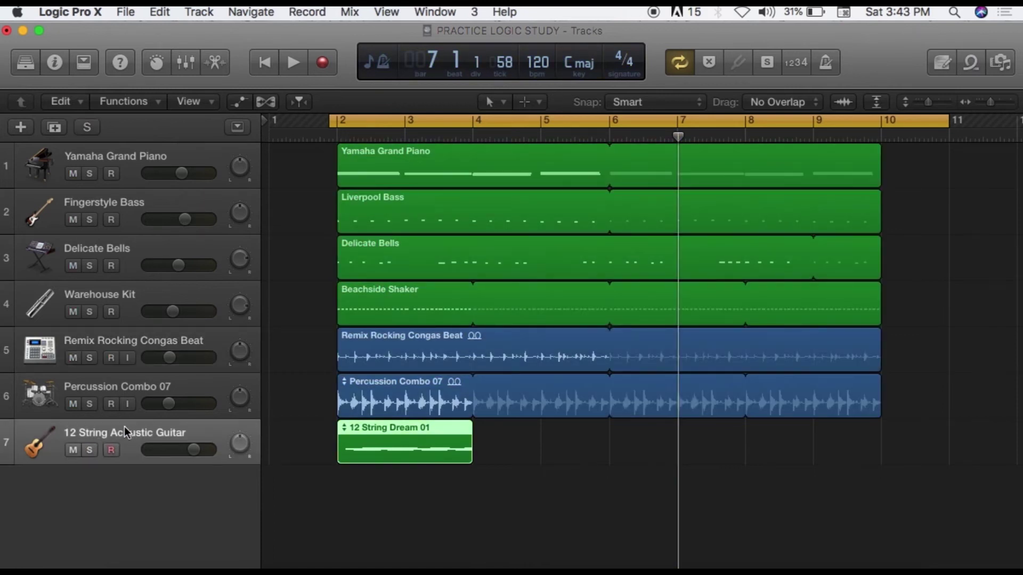
left_click(196, 63)
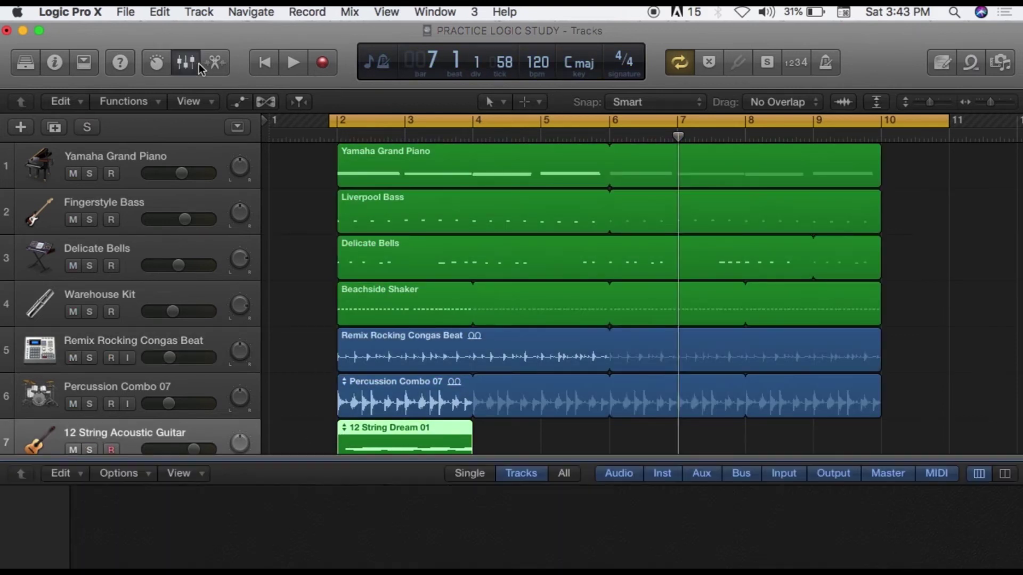
left_click(190, 63)
left_click(206, 64)
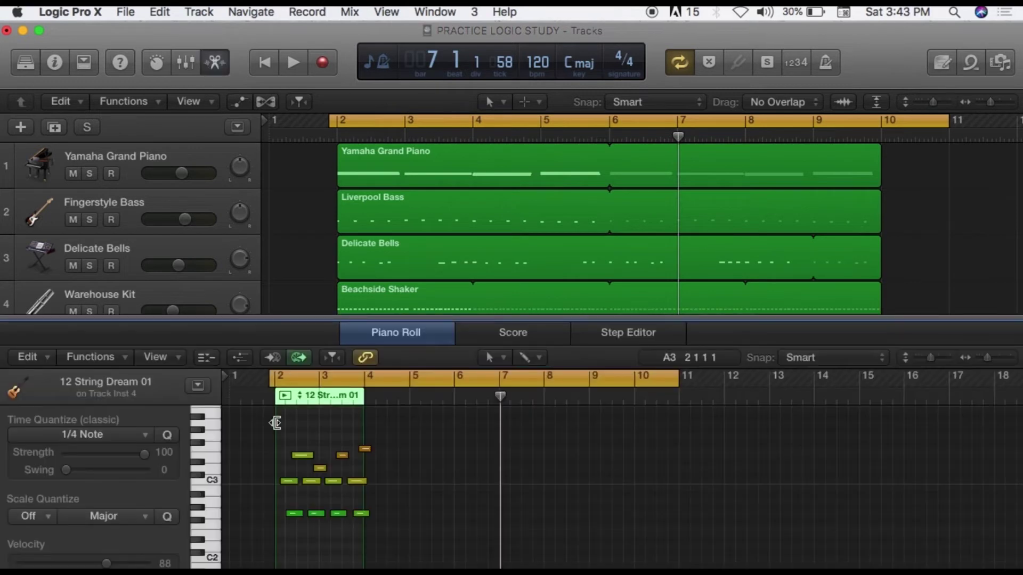
- Raise the first E3 note of the 12 String Dream 01 region to G3 and play back the change
left_click(303, 456)
left_click_drag(303, 456, 303, 437)
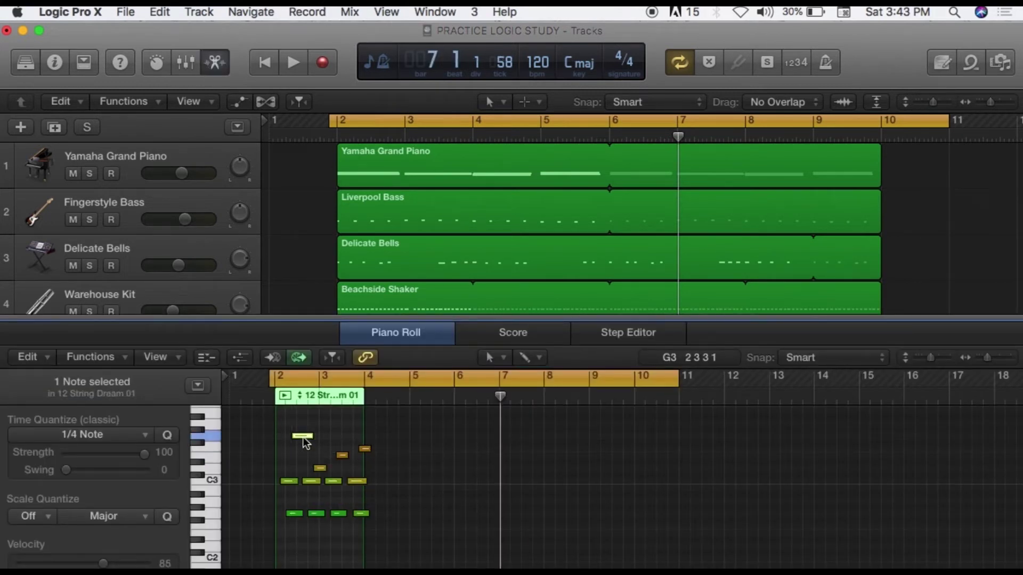
key("space")
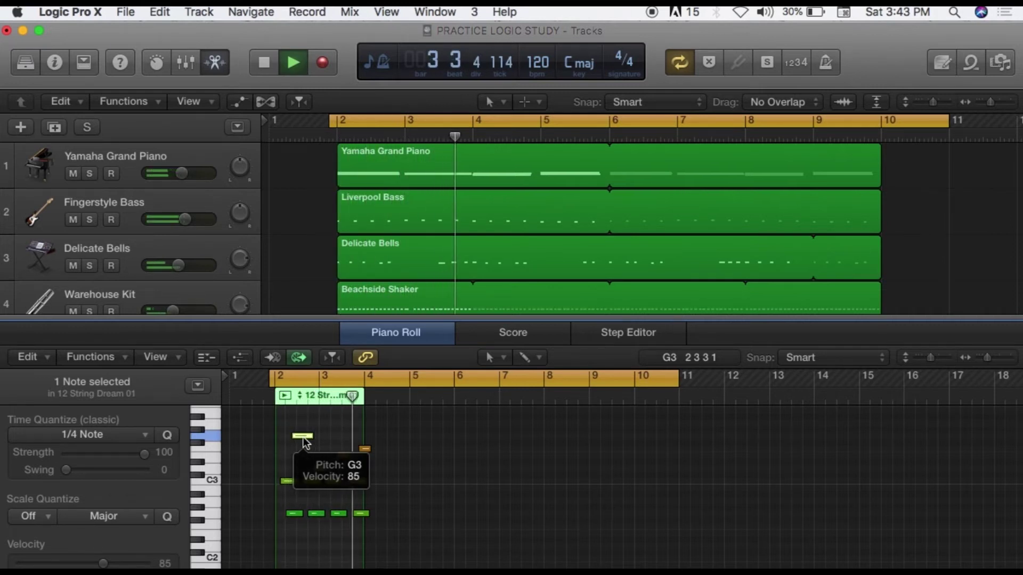
key("space")
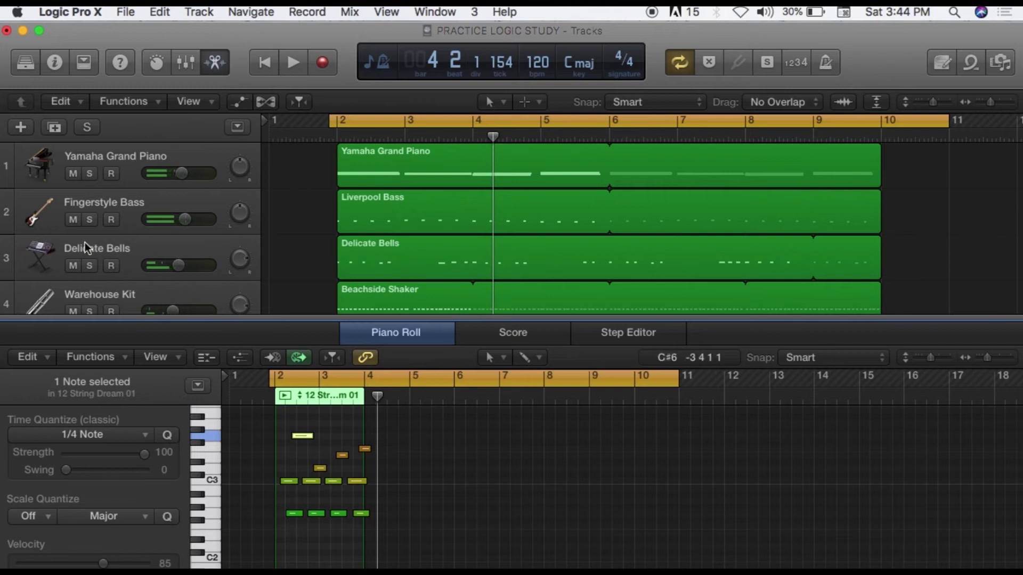
- Mute the Delicate Bells track and play the project briefly without it
left_click(73, 266)
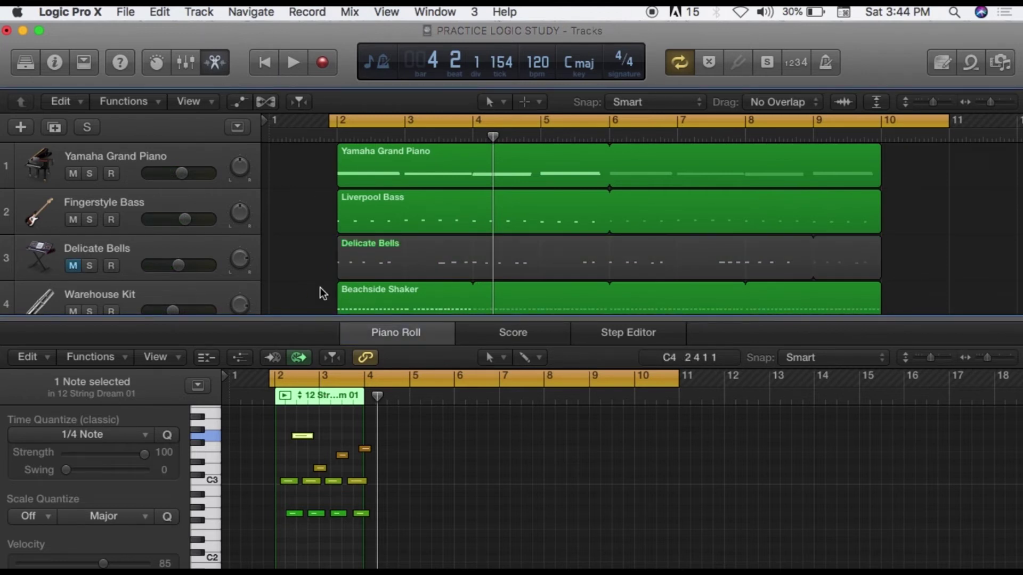
key("space")
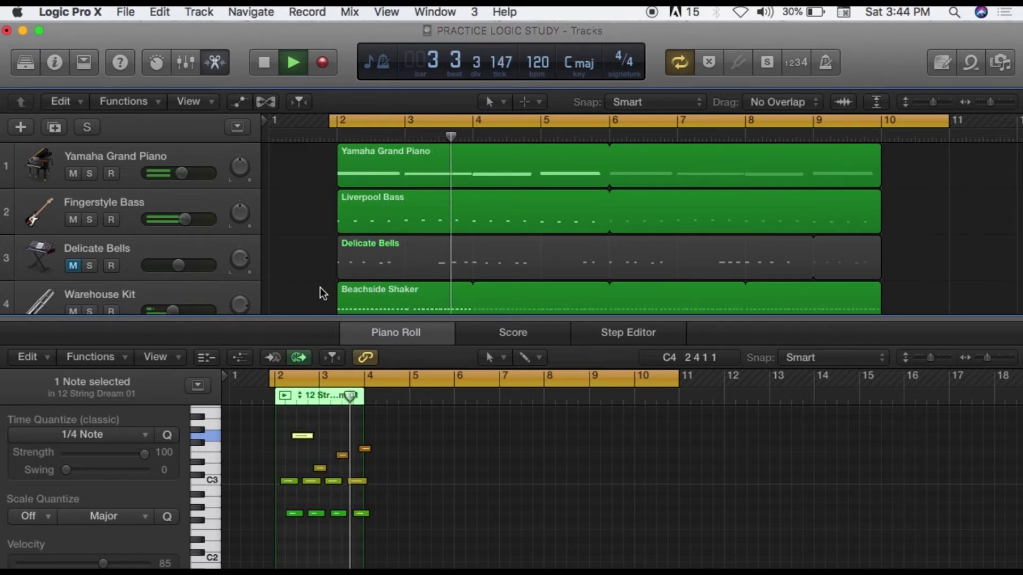
key("space")
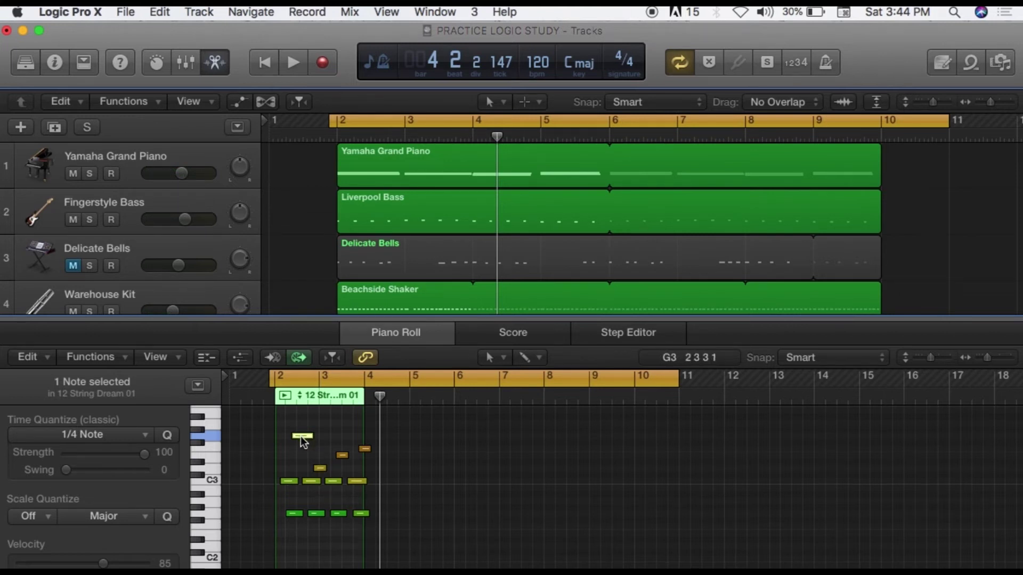
- Lower the G3 note in the 12 String Dream 01 region to E3 and play back the result
left_click_drag(302, 443, 304, 459)
key("space")
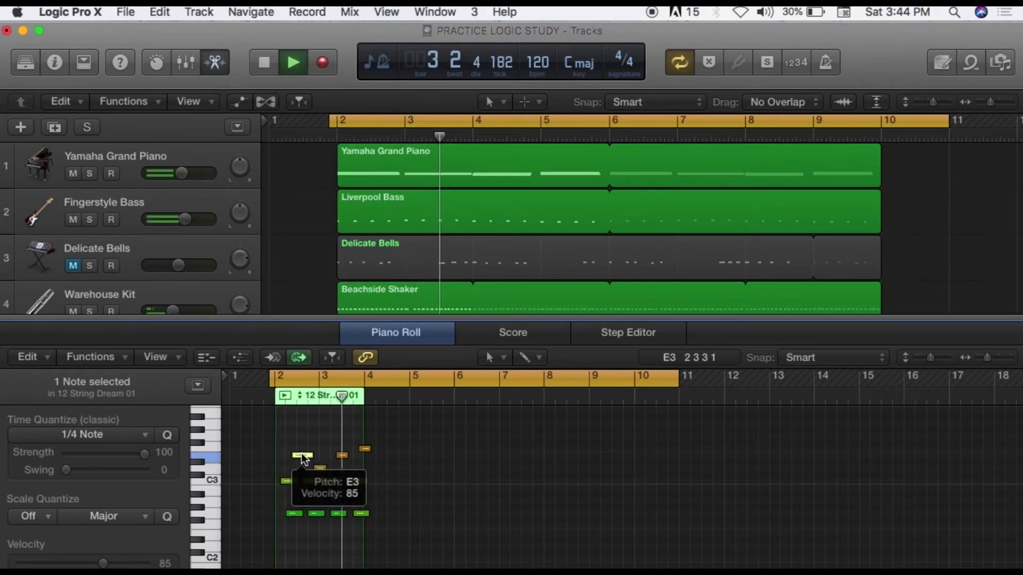
key("space")
- Raise the last F3 note of the 12 String Dream 01 region to A3, listen to it and close the editor
left_click(366, 449)
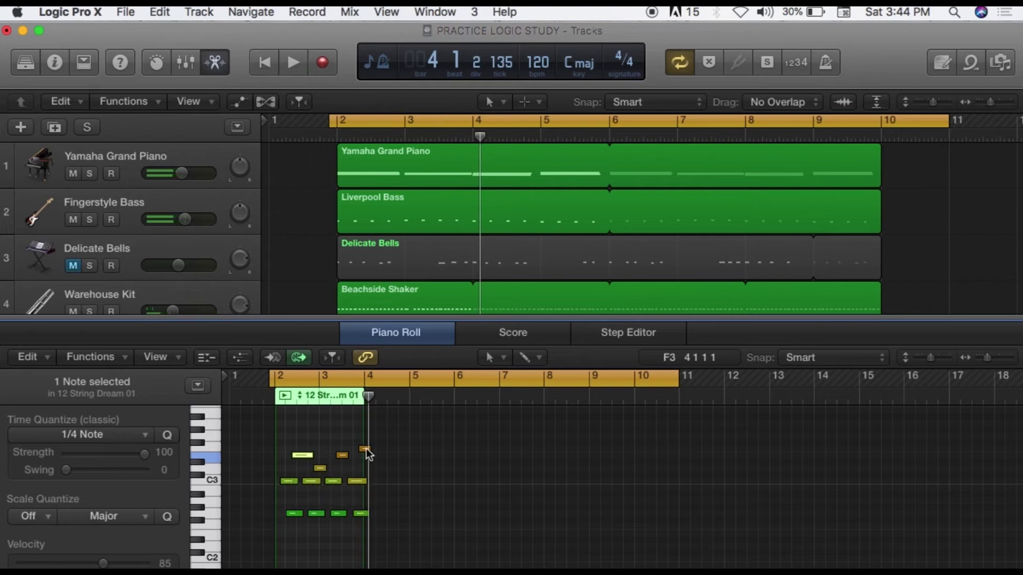
left_click_drag(366, 449, 367, 425)
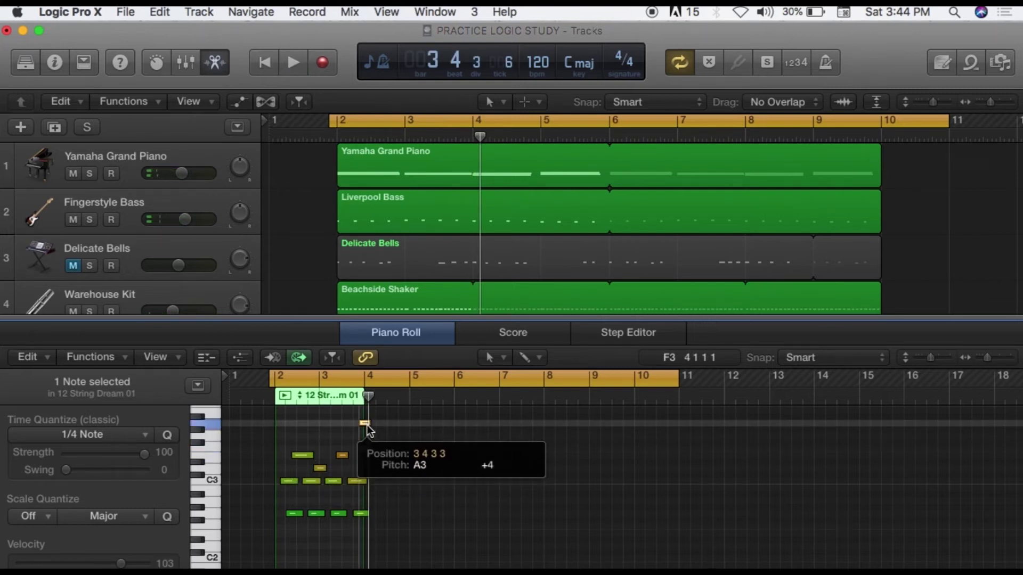
key("space")
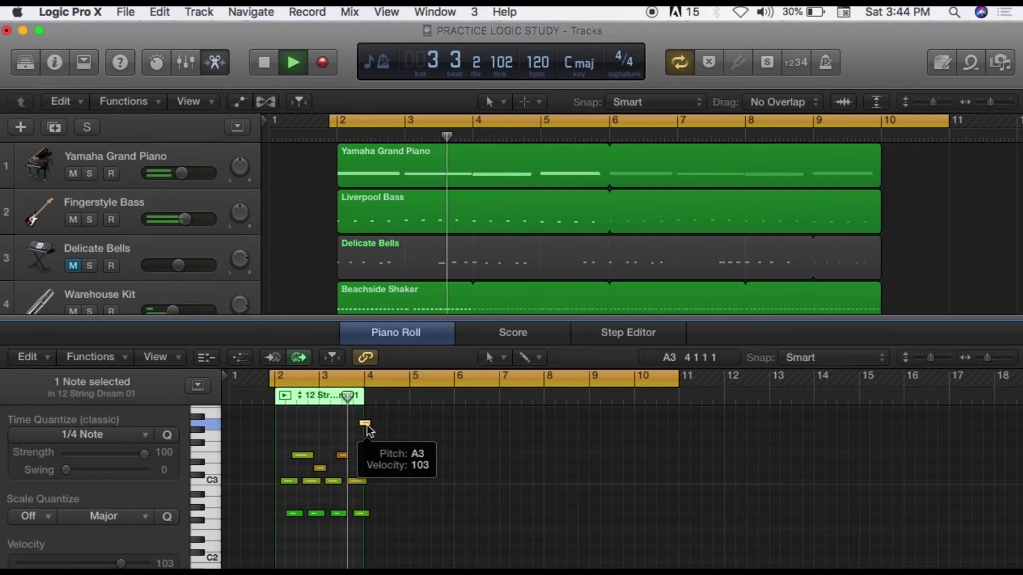
key("space")
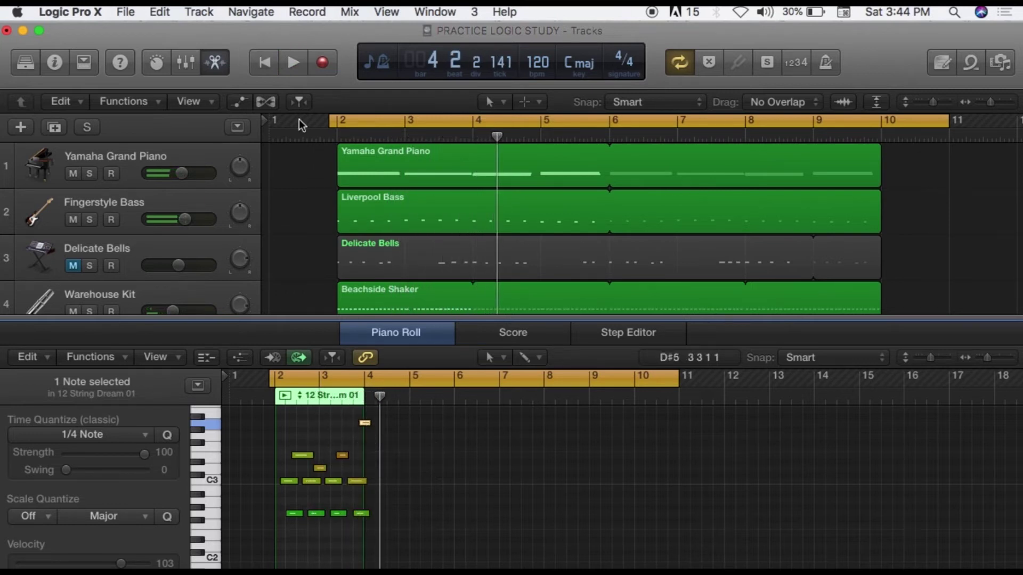
left_click(215, 62)
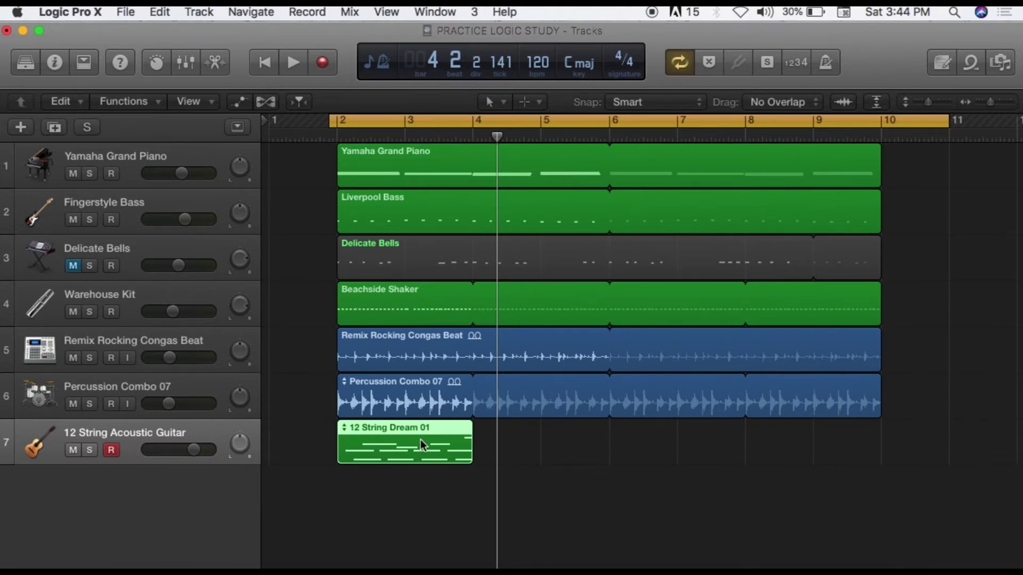
- Preview the 12 String Dream 03 loop from the loop browser and play the project briefly
left_click(967, 63)
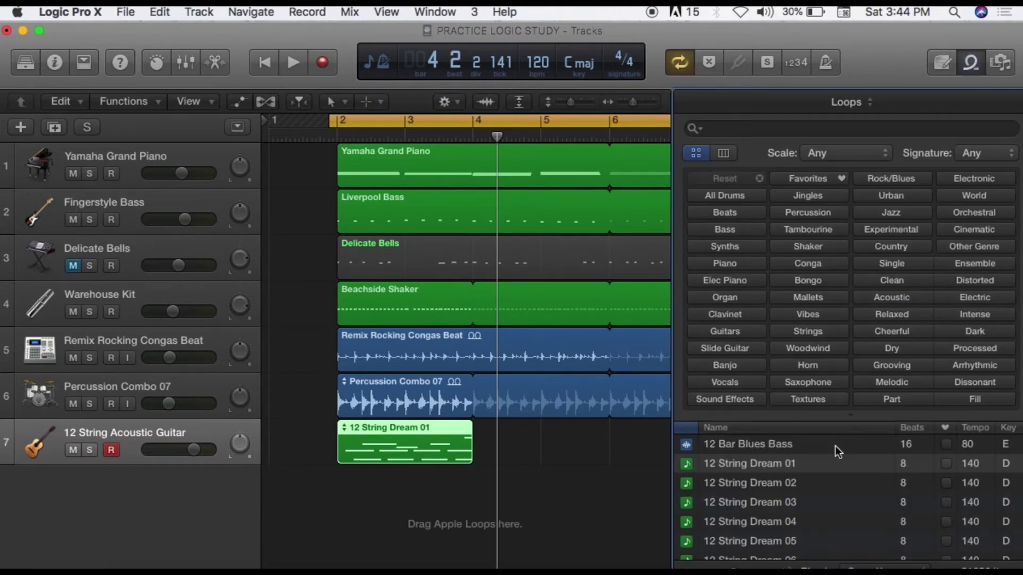
left_click(743, 509)
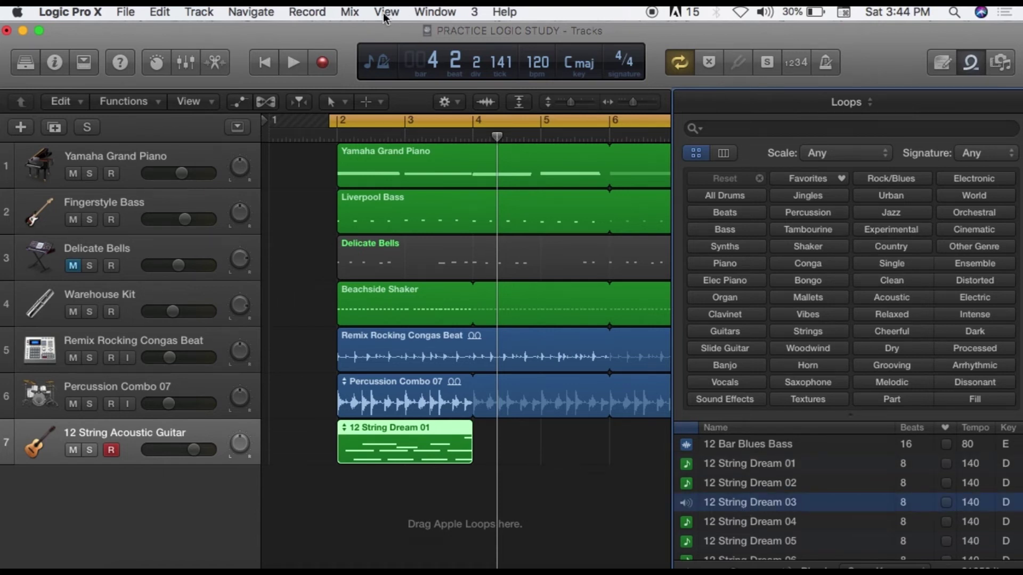
key("space")
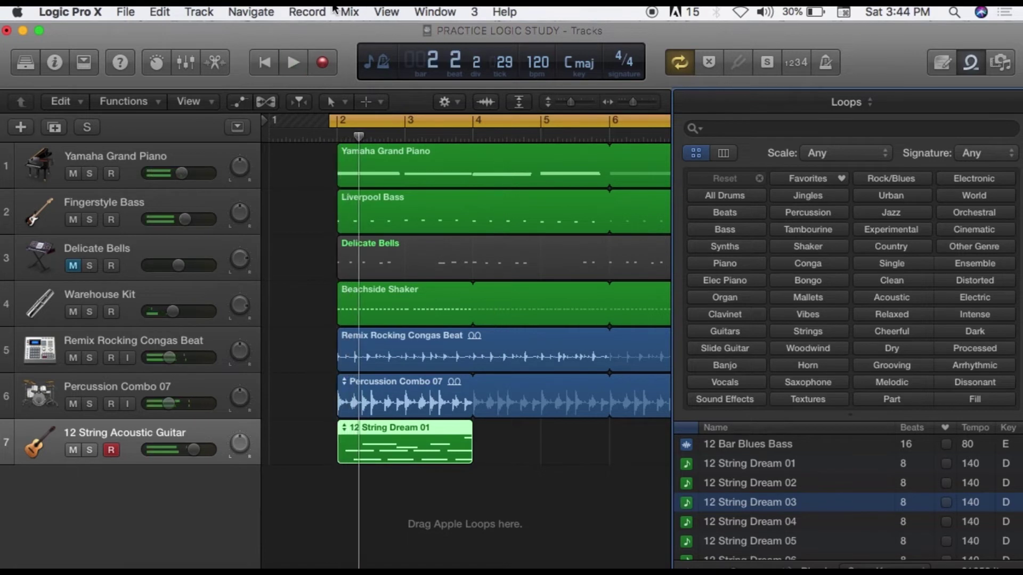
- Hide the loop browser and delete the 12 String Dream 01 region from the 12 String Acoustic Guitar track
left_click(972, 64)
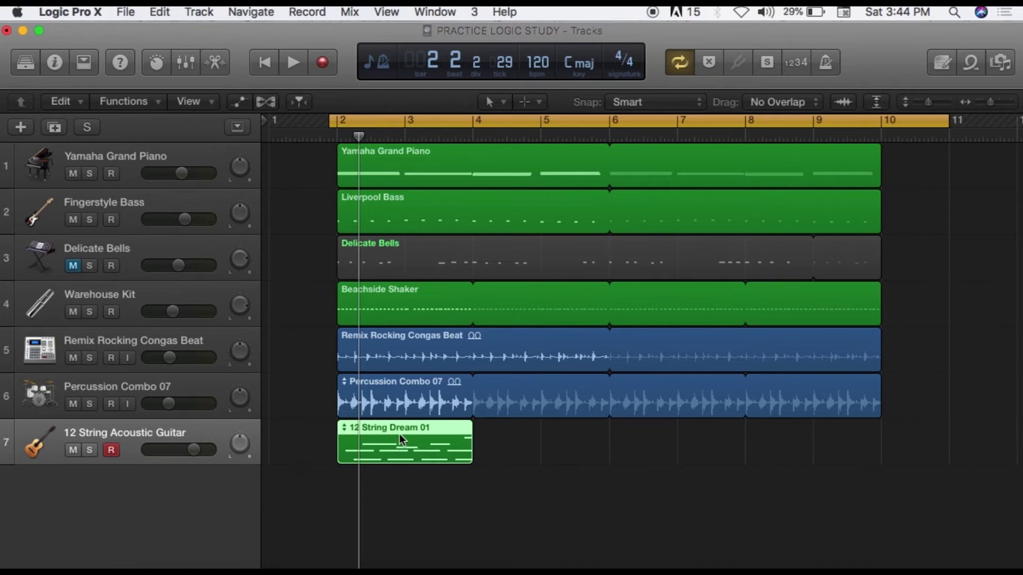
key("Delete")
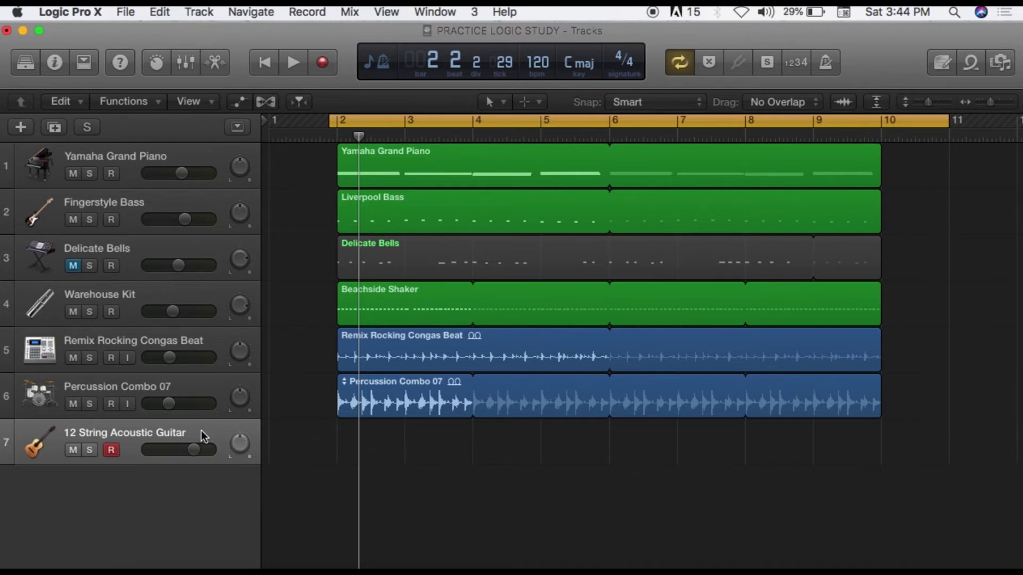
- Delete the 12 String Acoustic Guitar track and briefly unmute the Delicate Bells track before muting it again
key("super+BackSpace")
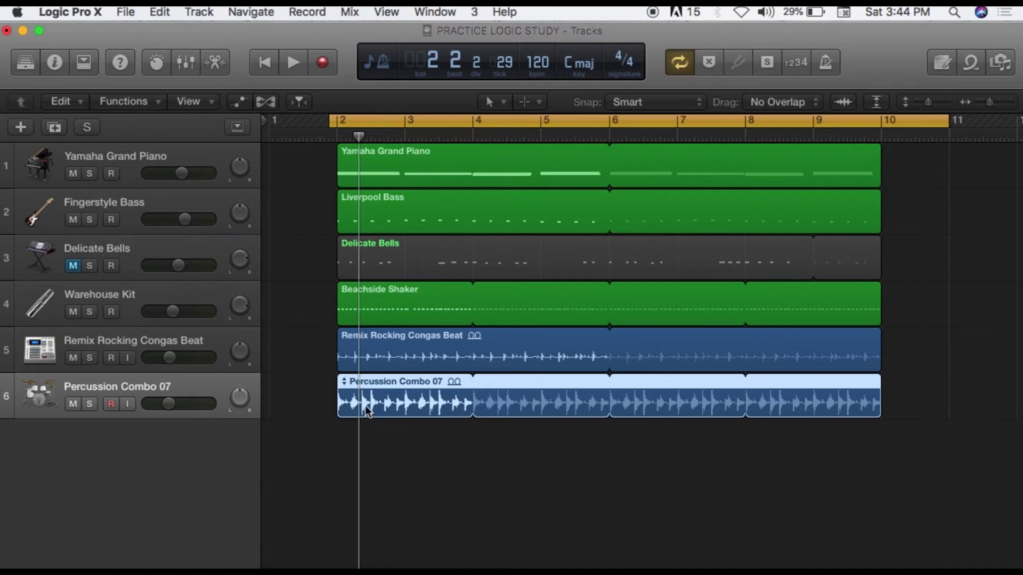
left_click(75, 264)
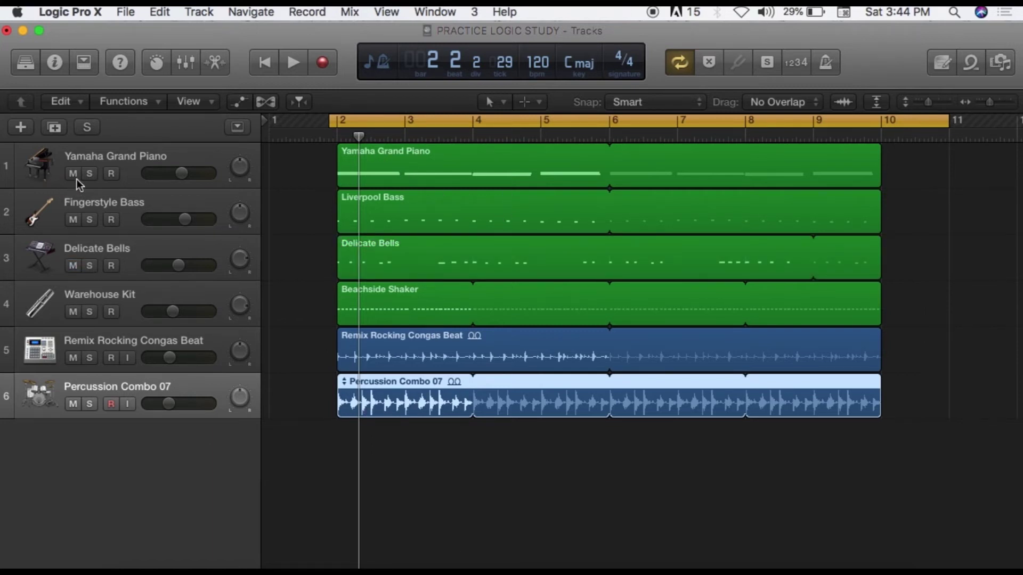
left_click(74, 266)
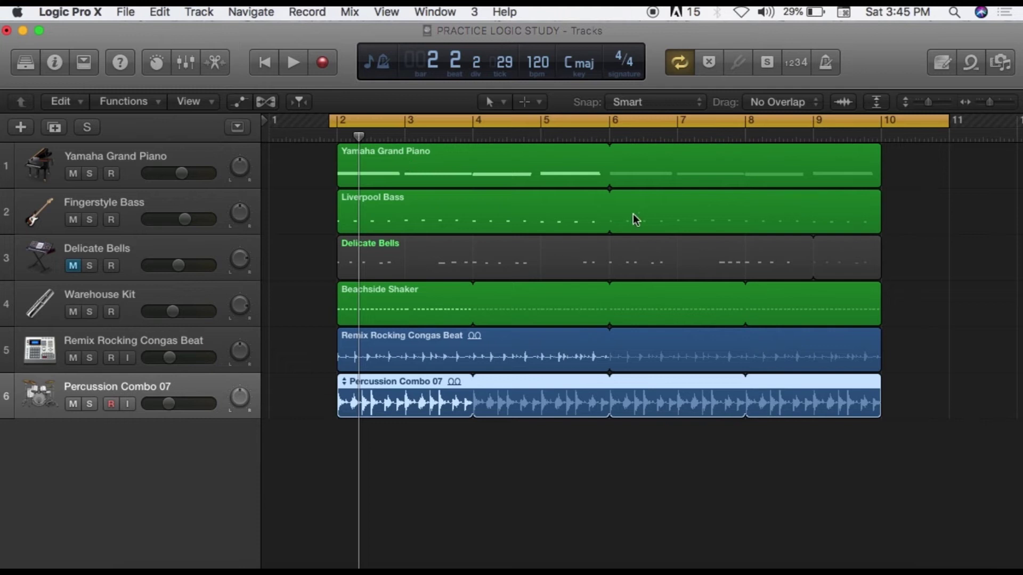
- During playback, mute and unmute Yamaha Grand Piano and Percussion Combo 07, unmute Delicate Bells, and stop playback
key("space")
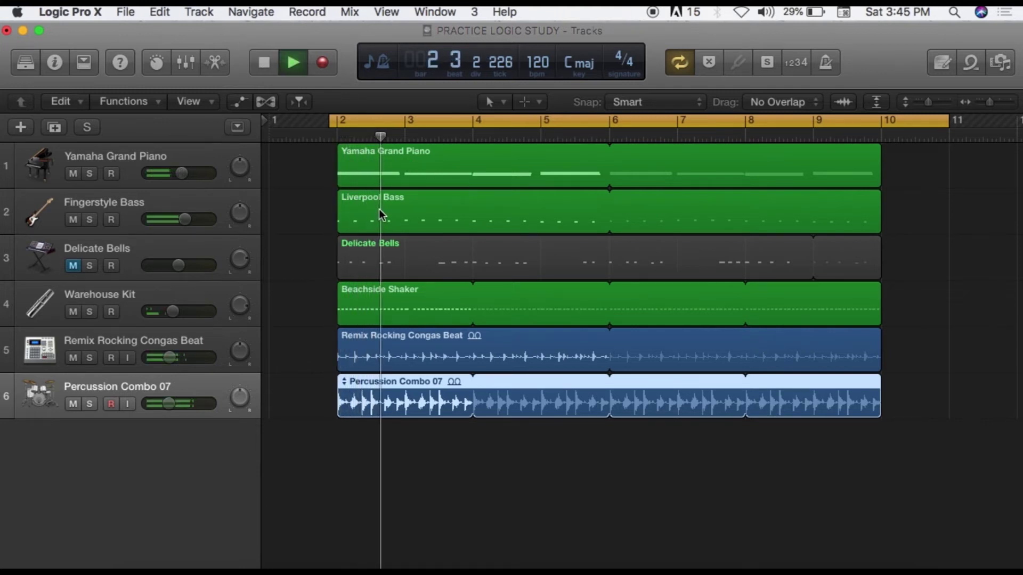
left_click(73, 174)
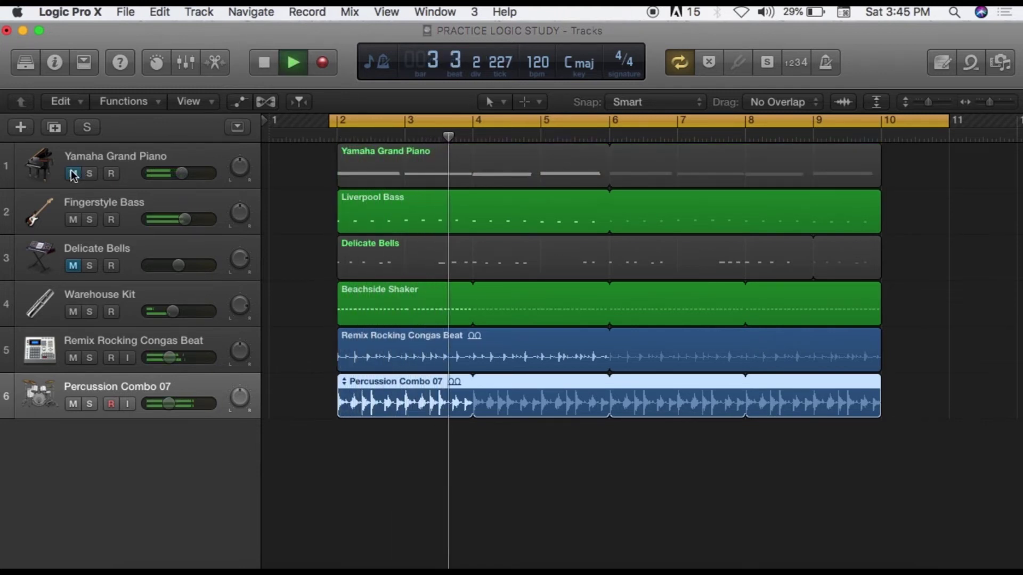
left_click(73, 404)
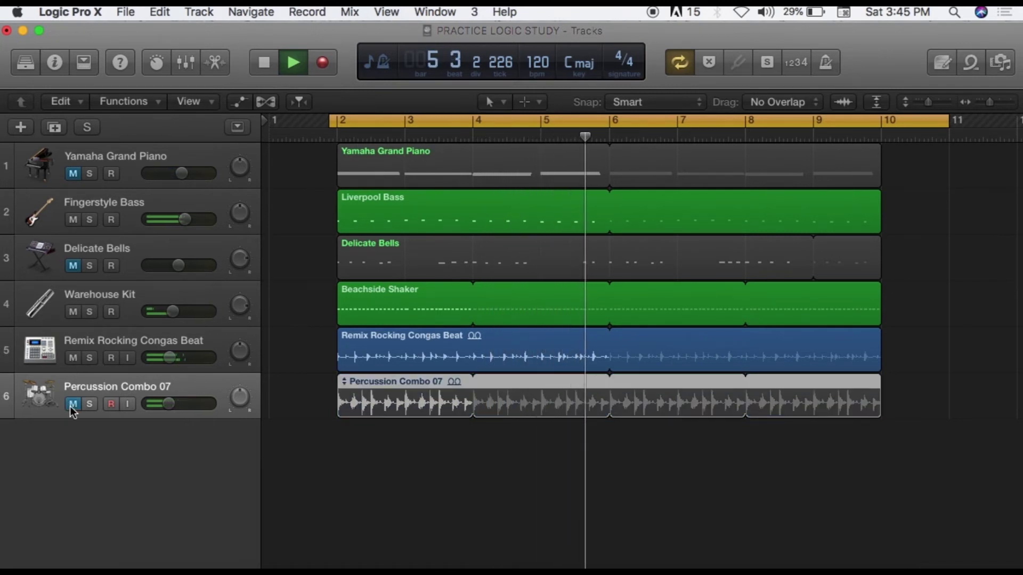
left_click(73, 403)
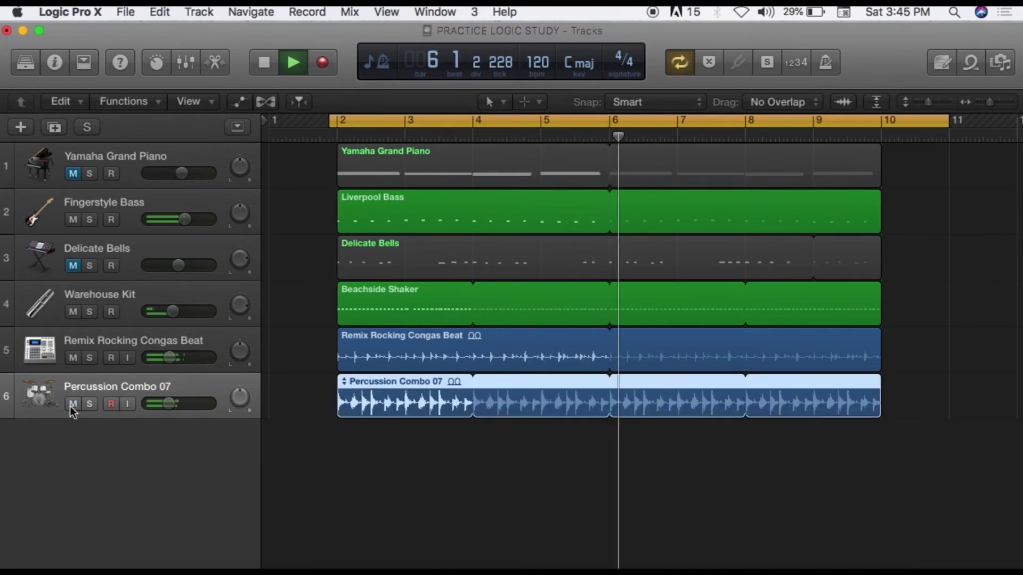
left_click(74, 269)
left_click(75, 173)
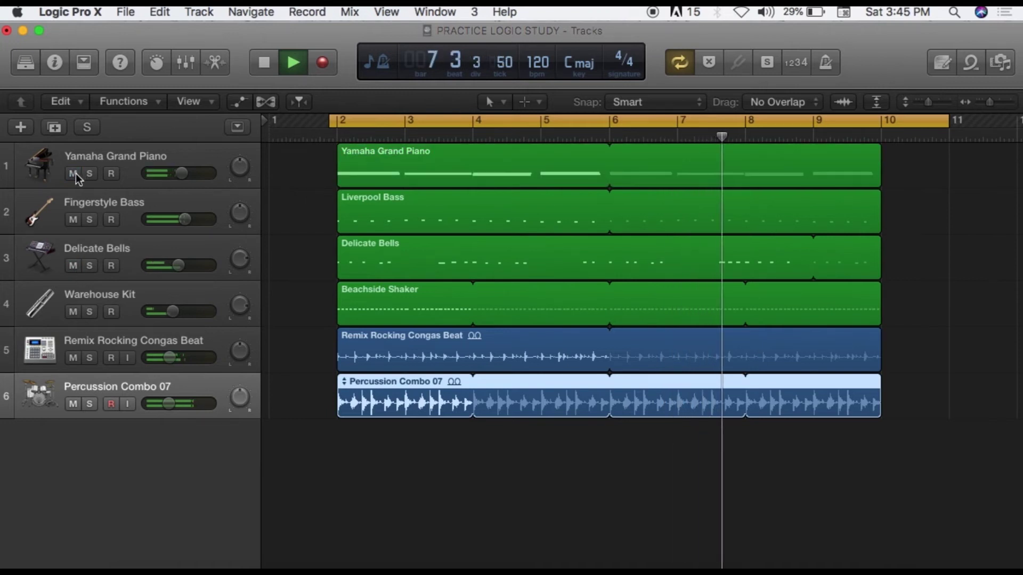
left_click(266, 66)
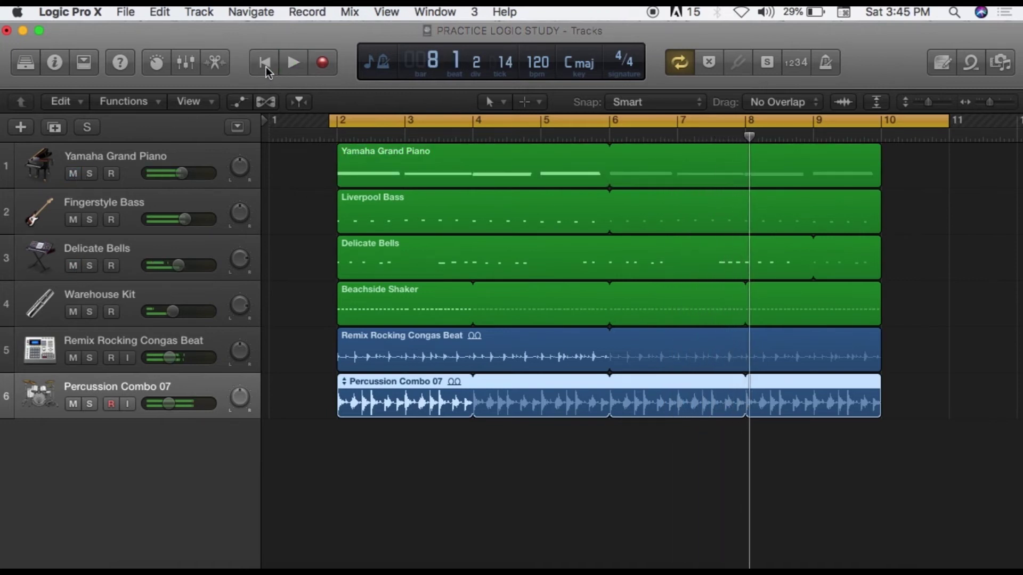
- Solo Yamaha Grand Piano, start playback, add Fingerstyle Bass, Warehouse Kit and Remix Rocking Congas Beat to the solo one by one, and stop
left_click(89, 174)
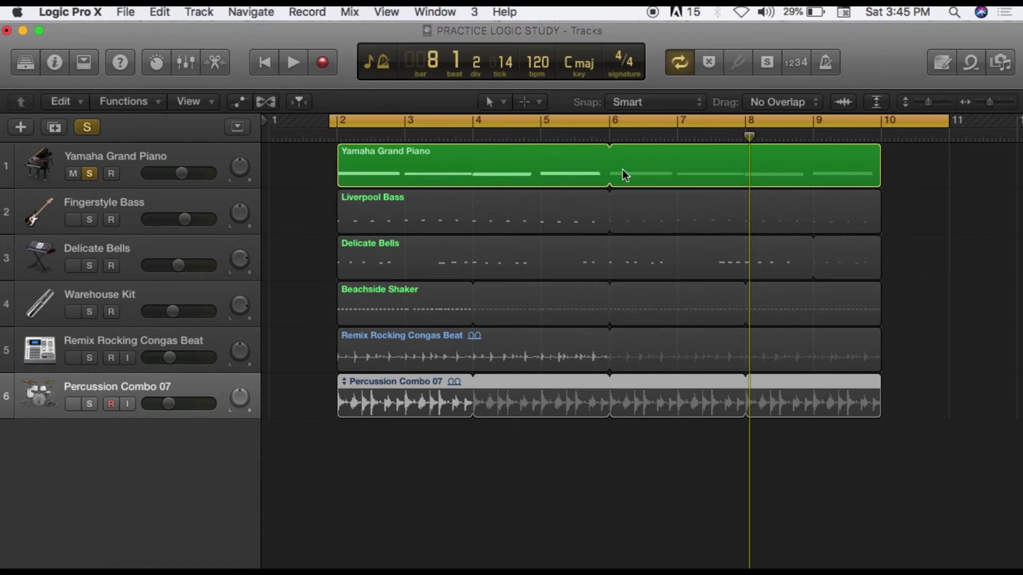
key("space")
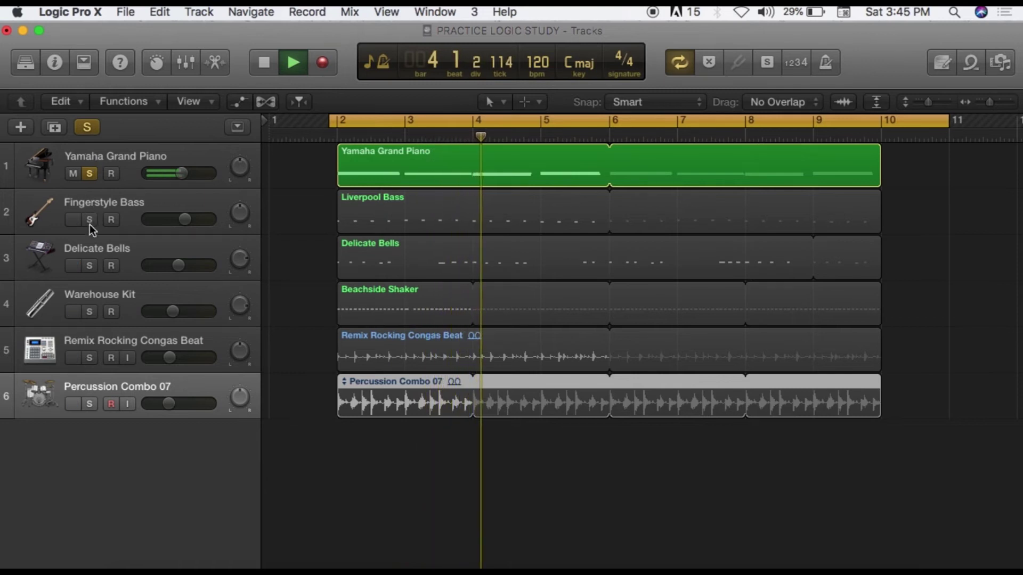
left_click(90, 220)
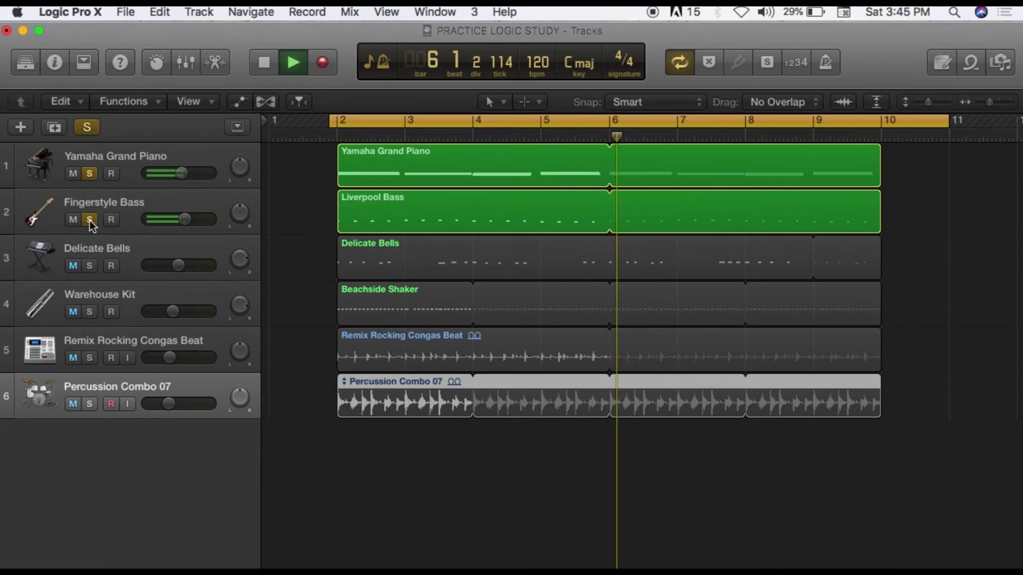
left_click(90, 311)
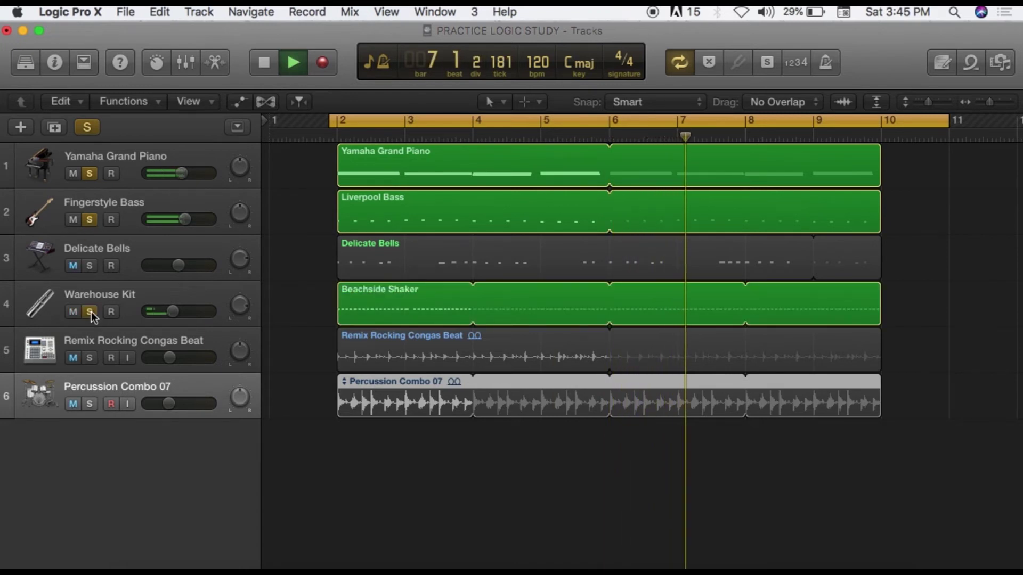
left_click(90, 358)
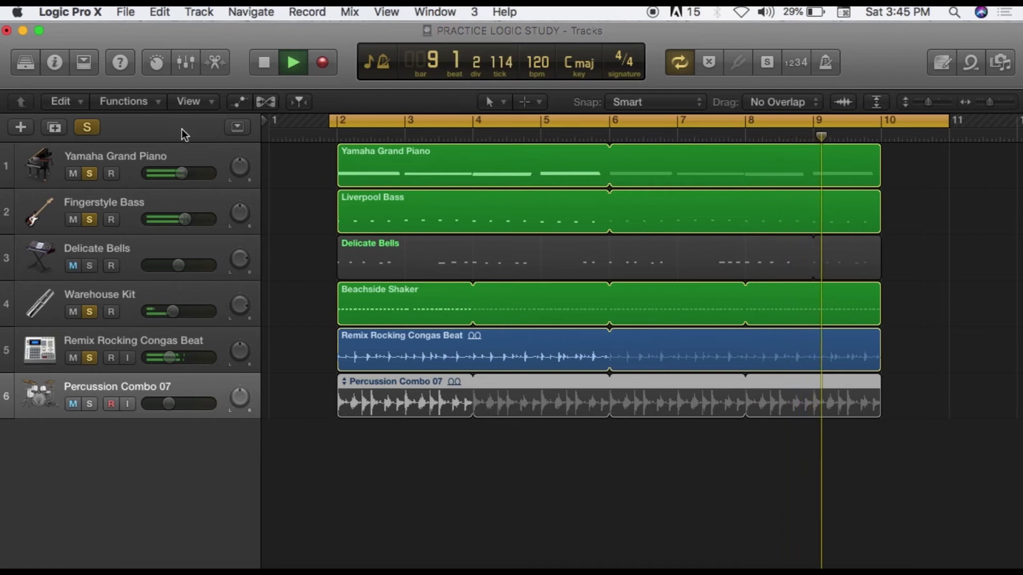
left_click(263, 64)
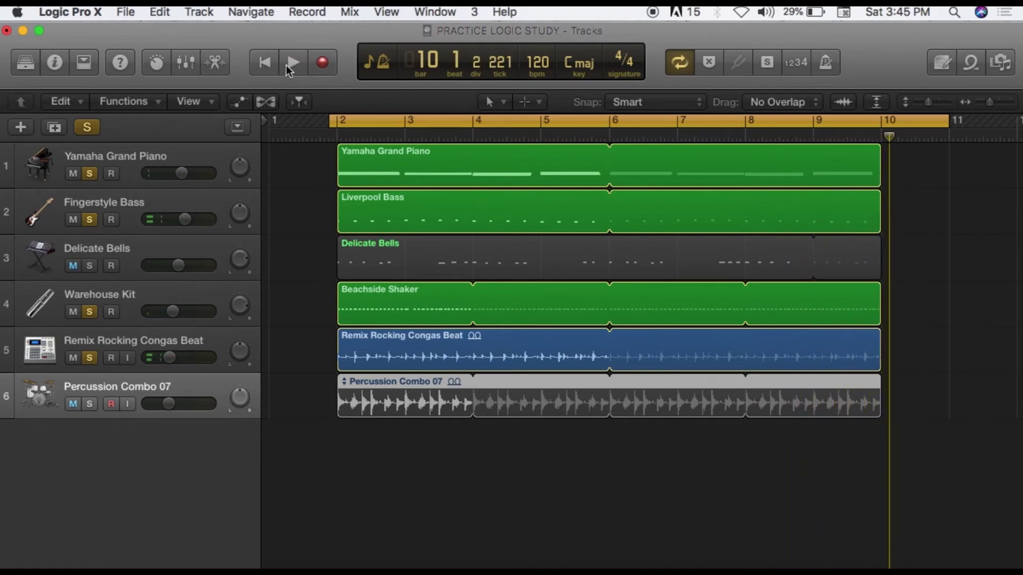
- Start and stop playback of the soloed tracks twice for short listens
left_click(289, 63)
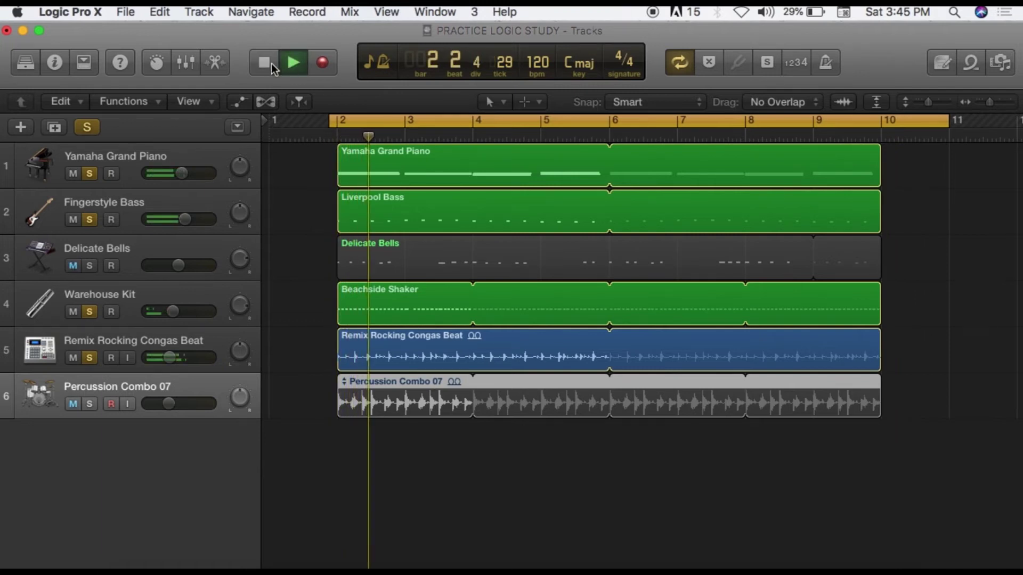
left_click(272, 63)
left_click(293, 63)
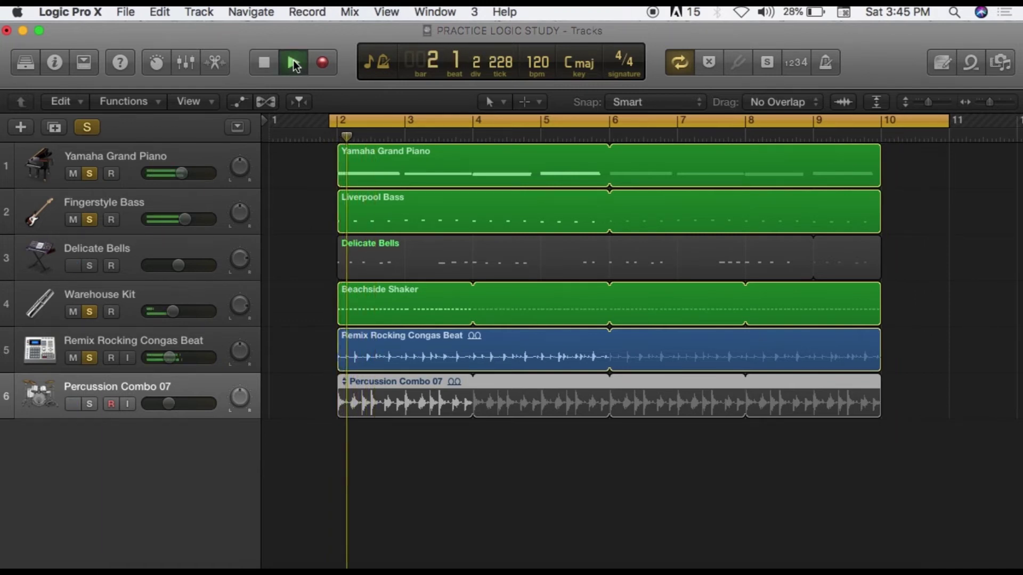
left_click(265, 64)
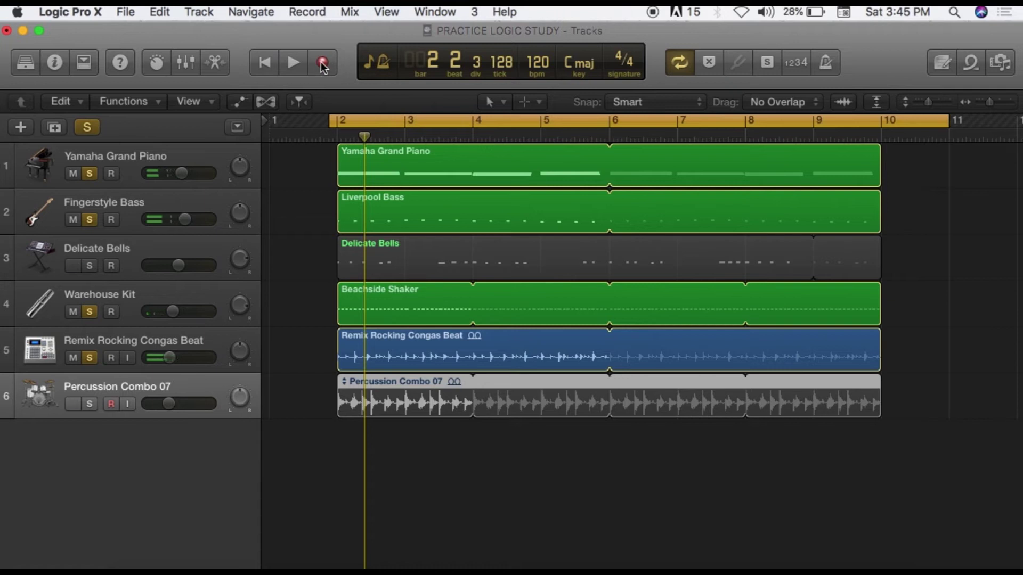
- Turn off solo for all tracks and move the playhead back to the start of bar 1
left_click(90, 127)
left_click(91, 128)
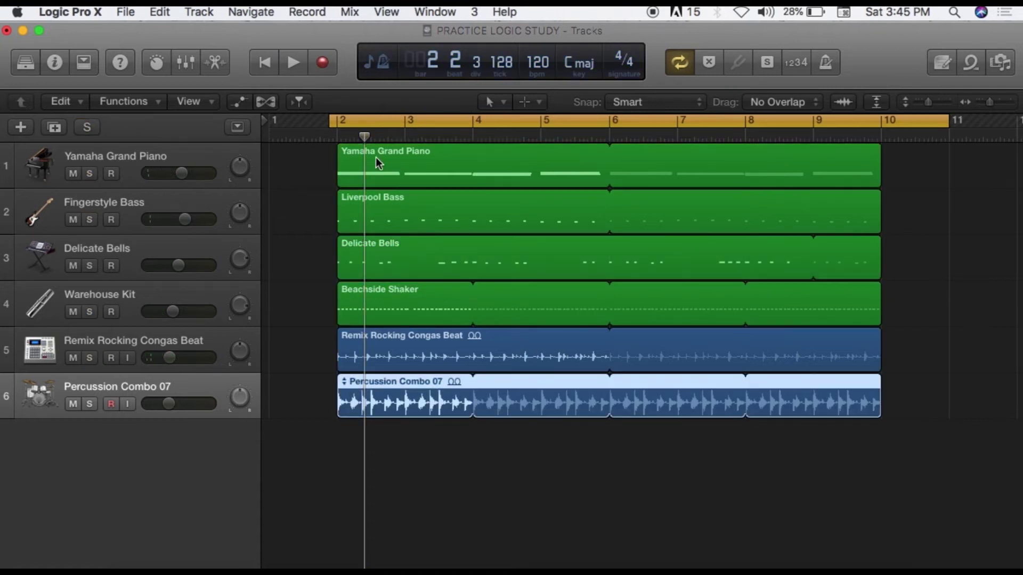
left_click_drag(365, 135, 257, 132)
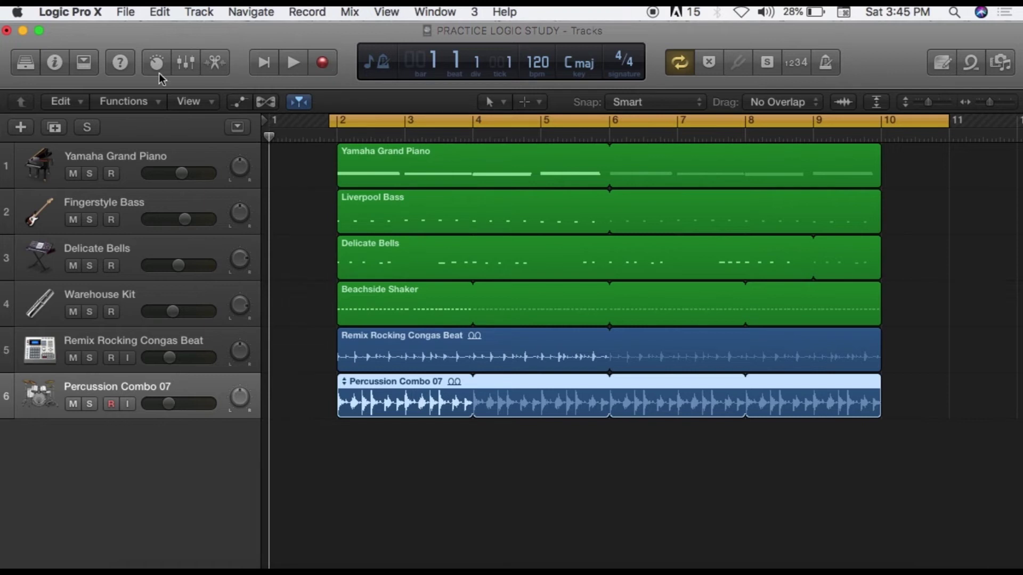
- Start adding a new track, choose the Audio type and view its input options, keeping Input 1
left_click(17, 130)
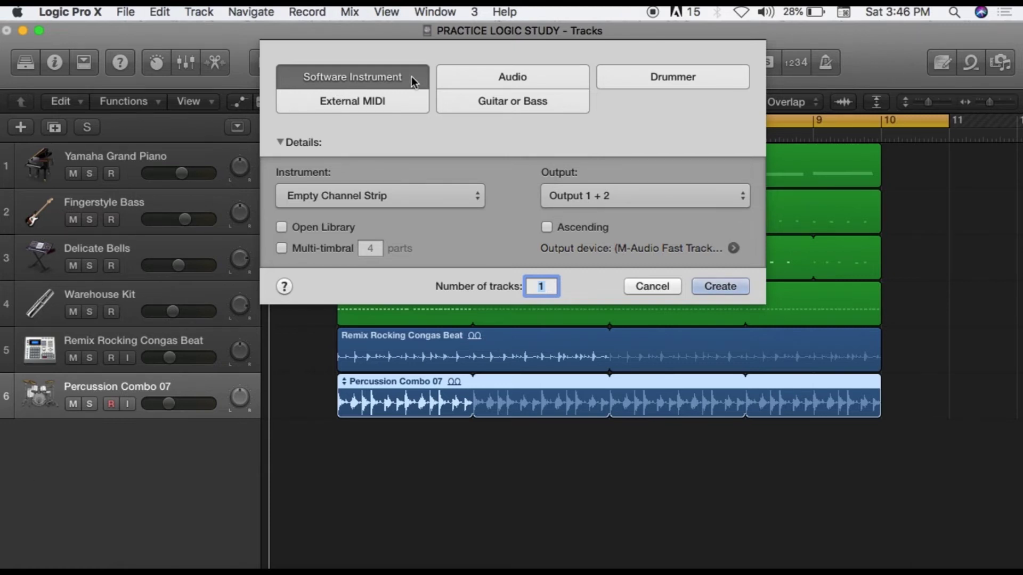
left_click(488, 74)
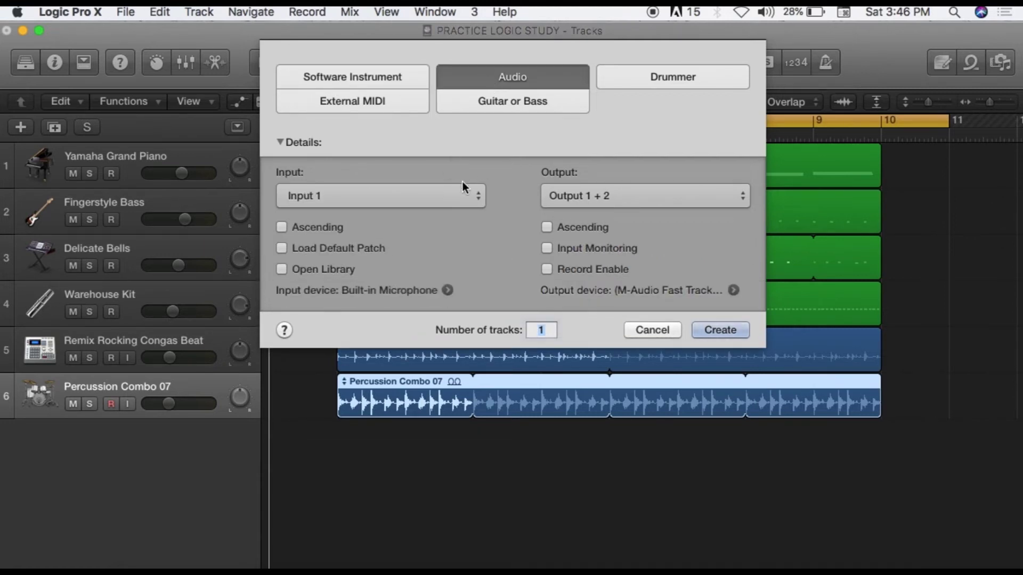
left_click(468, 195)
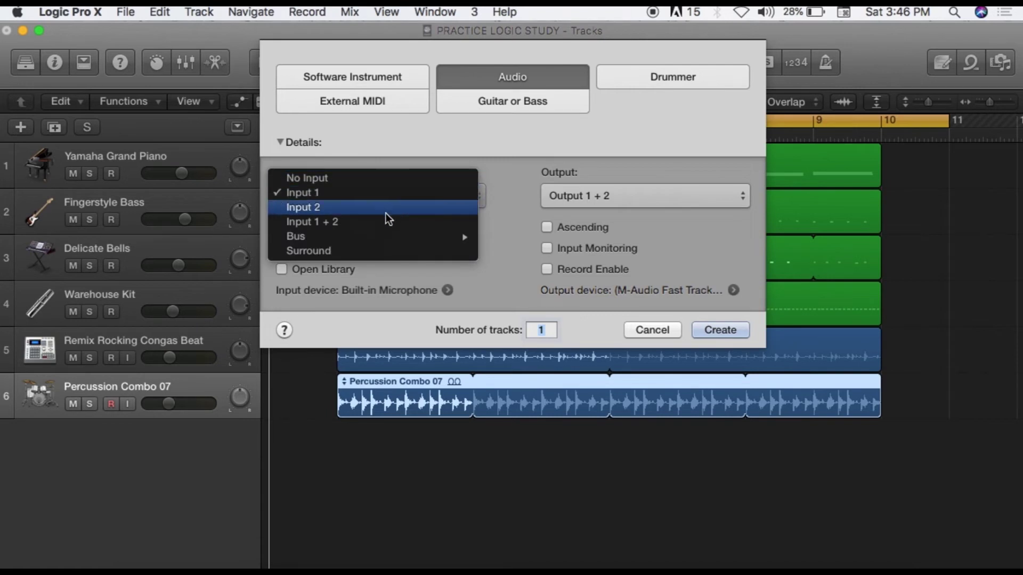
left_click(499, 159)
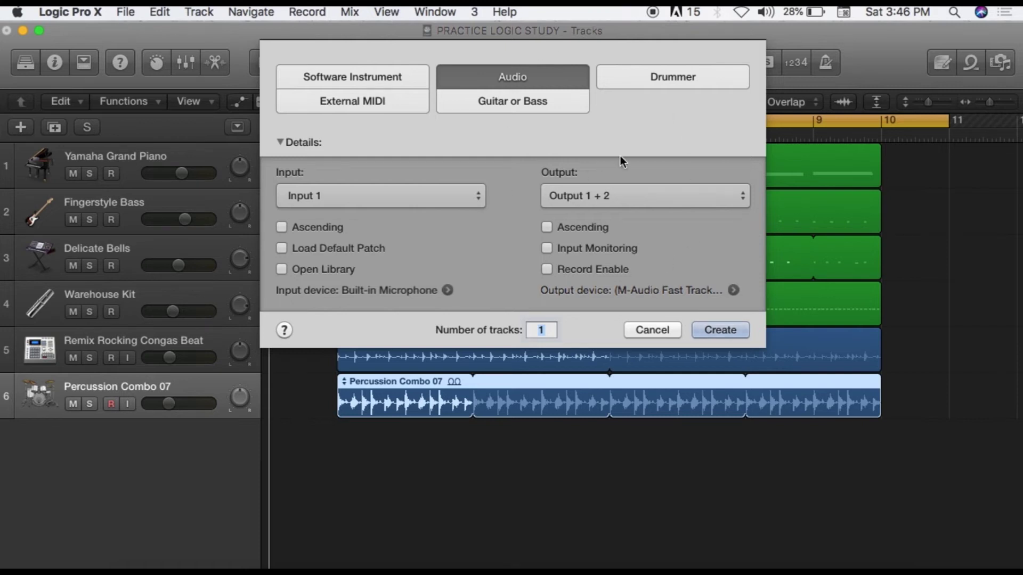
- Compare the settings of the Drummer, Guitar or Bass, and Audio types for the new track
left_click(680, 76)
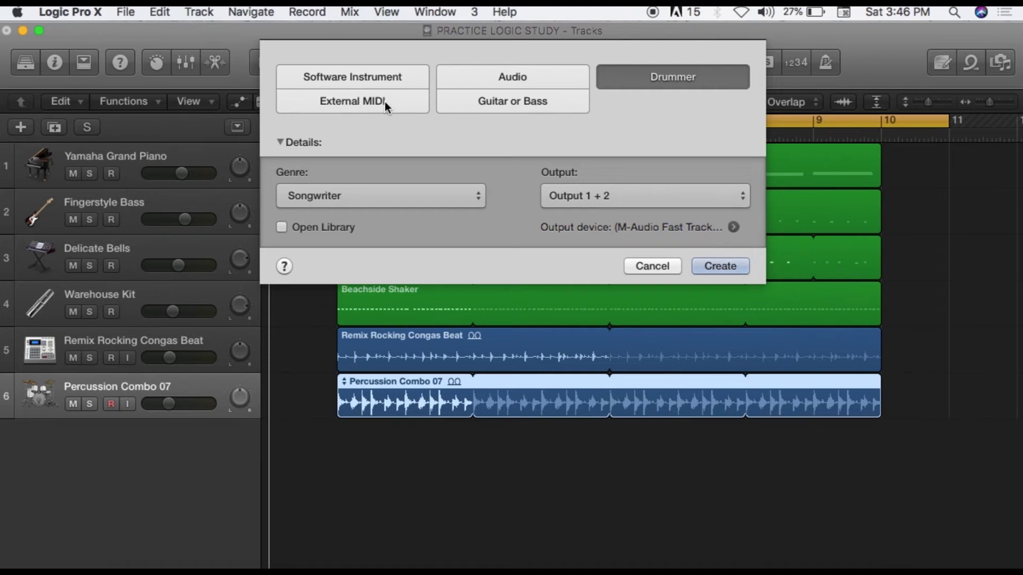
left_click(488, 105)
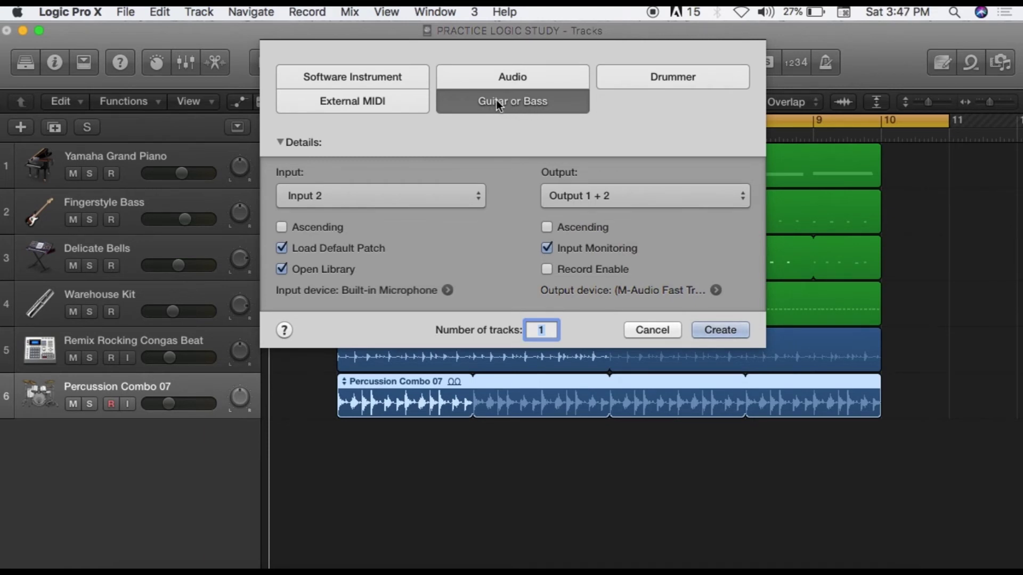
left_click(501, 79)
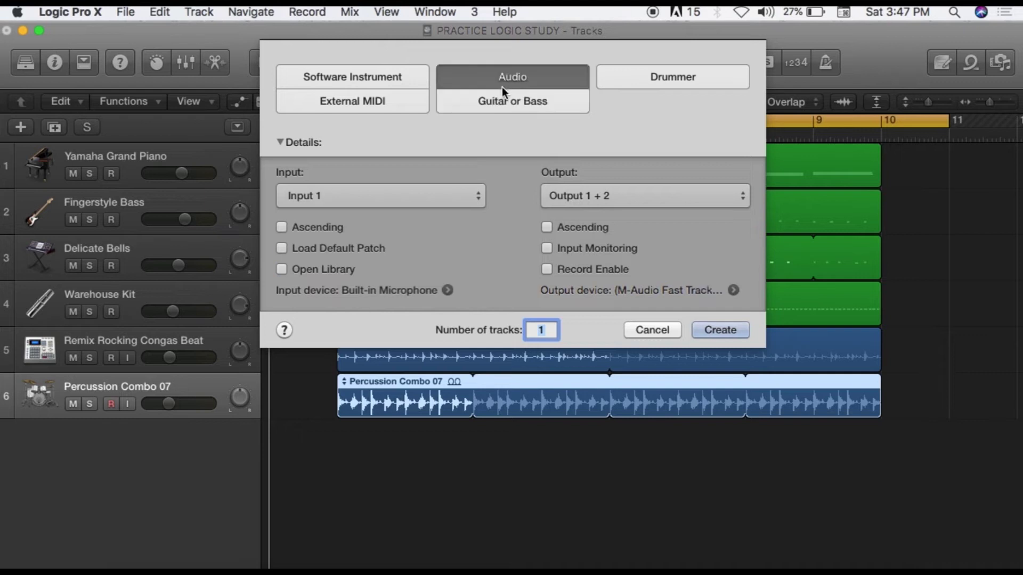
left_click(501, 98)
left_click(504, 79)
left_click(505, 104)
left_click(510, 77)
left_click(498, 100)
left_click(503, 74)
left_click(493, 99)
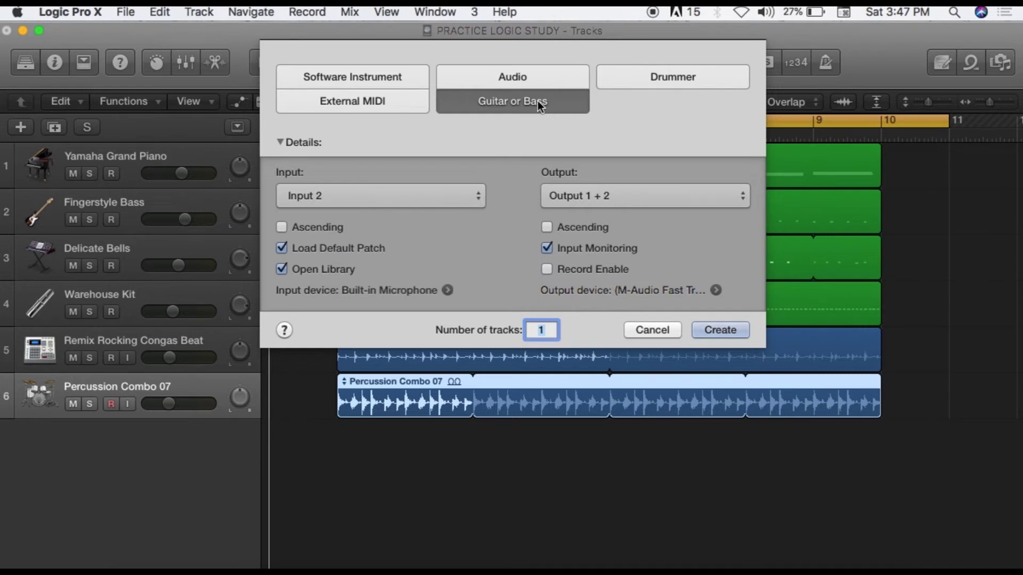
left_click(542, 75)
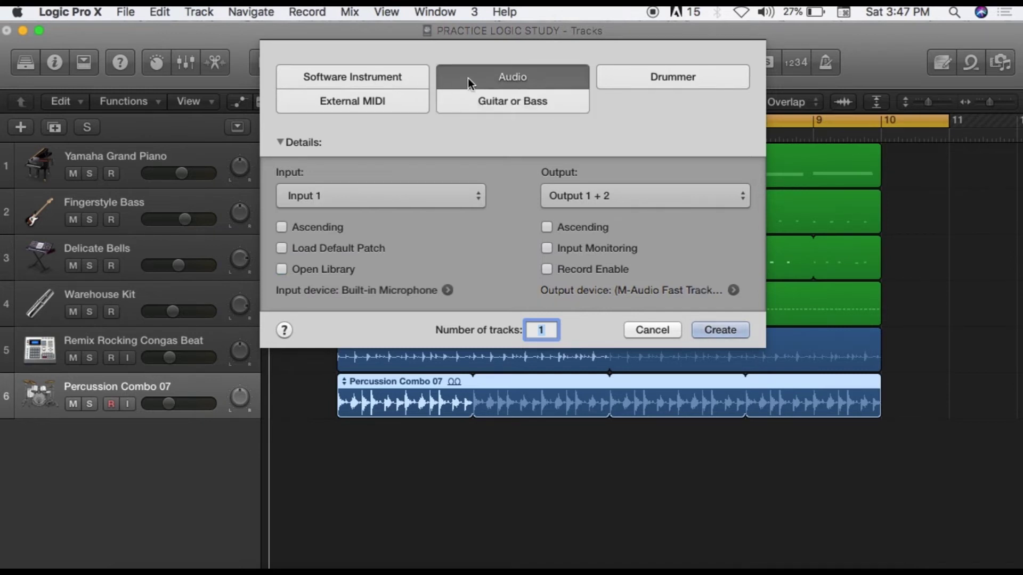
- Create one Software Instrument track with an Empty Channel Strip, viewing the available instruments before keeping that choice
left_click(395, 75)
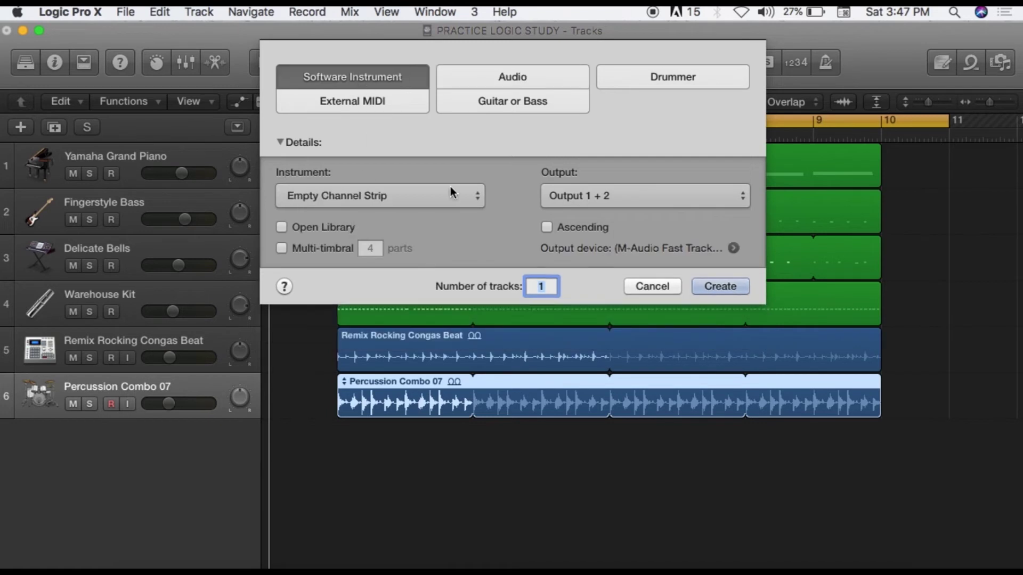
left_click(416, 196)
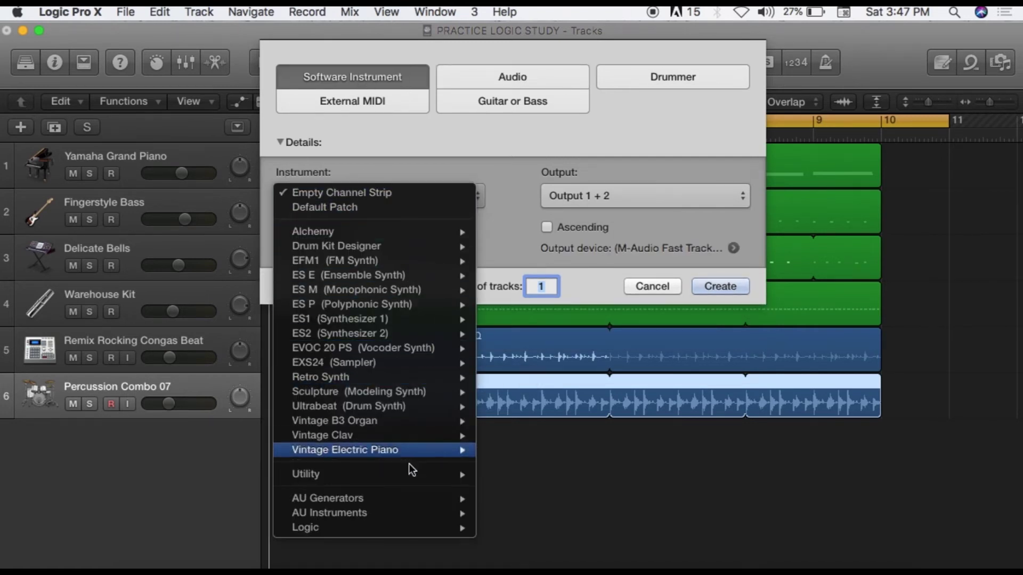
left_click(405, 155)
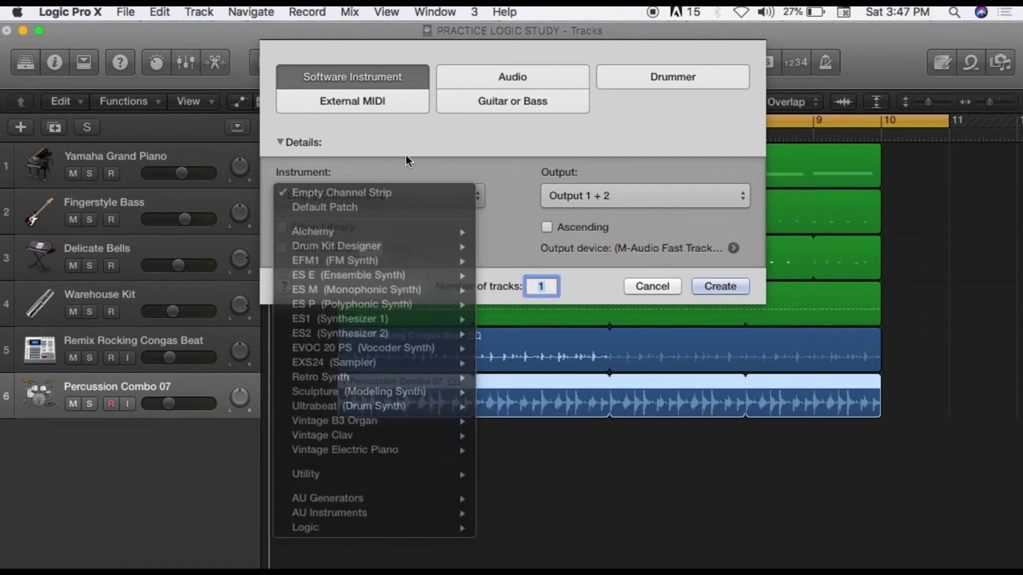
left_click(724, 282)
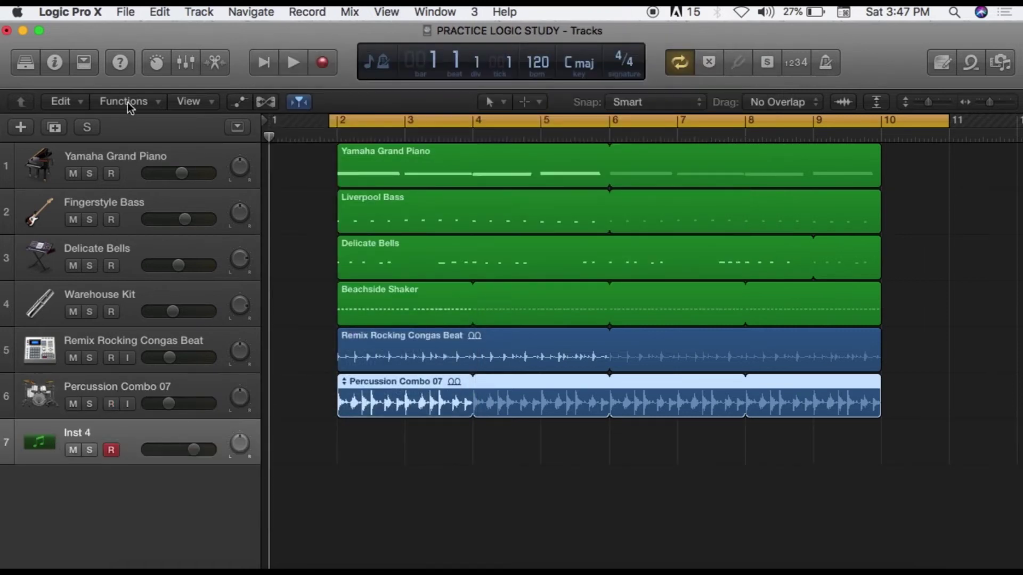
- Load the Classic Synth Brass sound from the library's Synthesizer Brass category onto the new instrument track
left_click(21, 68)
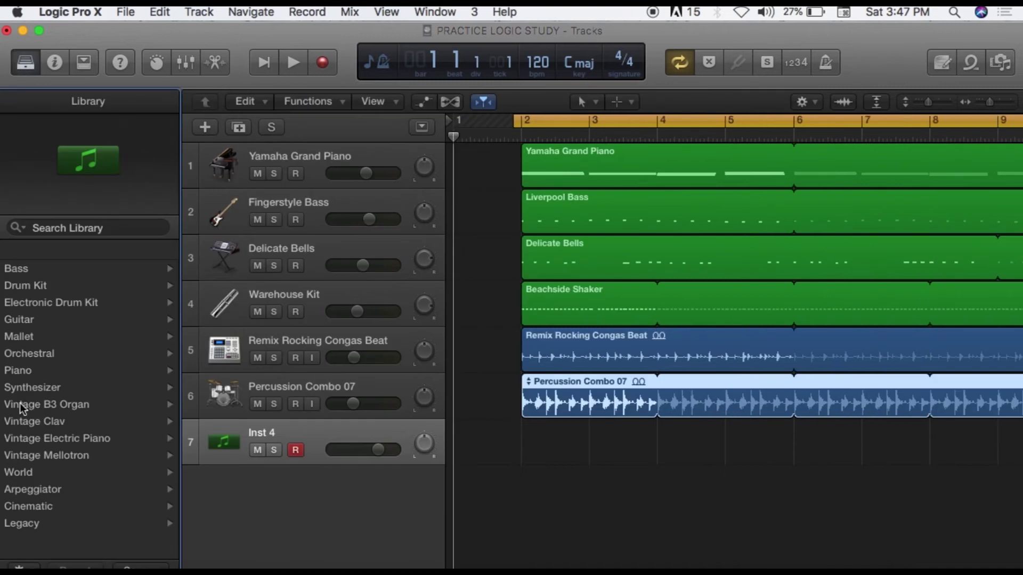
mouse_move(24, 169)
left_click(27, 389)
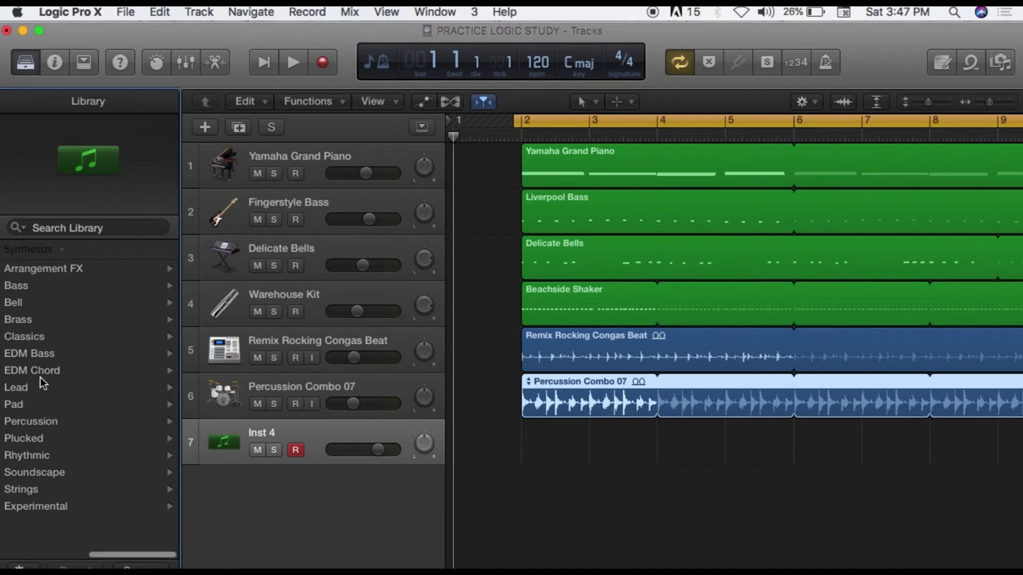
left_click(19, 319)
left_click(46, 343)
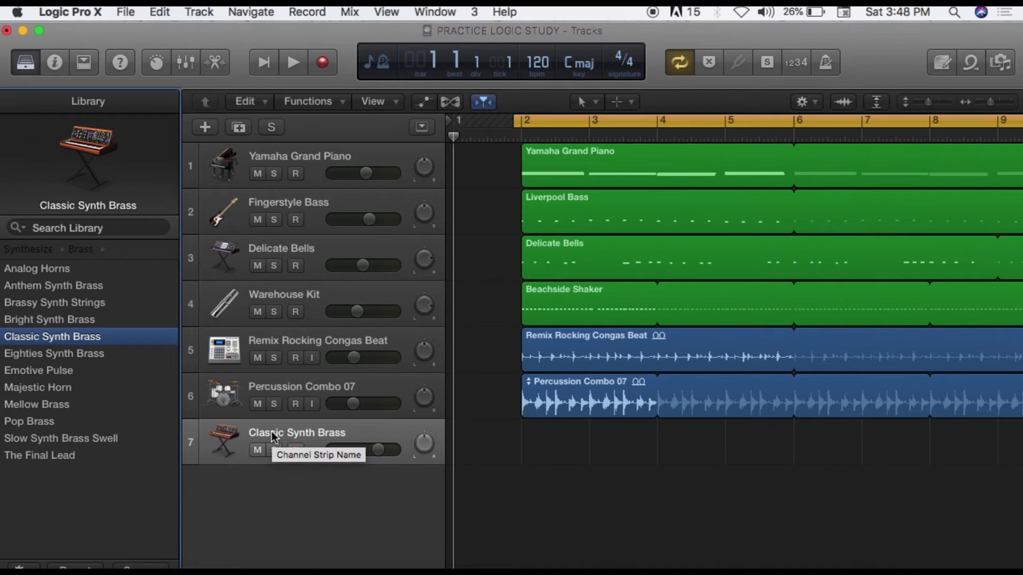
- Record a short melody on the Classic Synth Brass track using the Musical Typing keyboard
key("super+k")
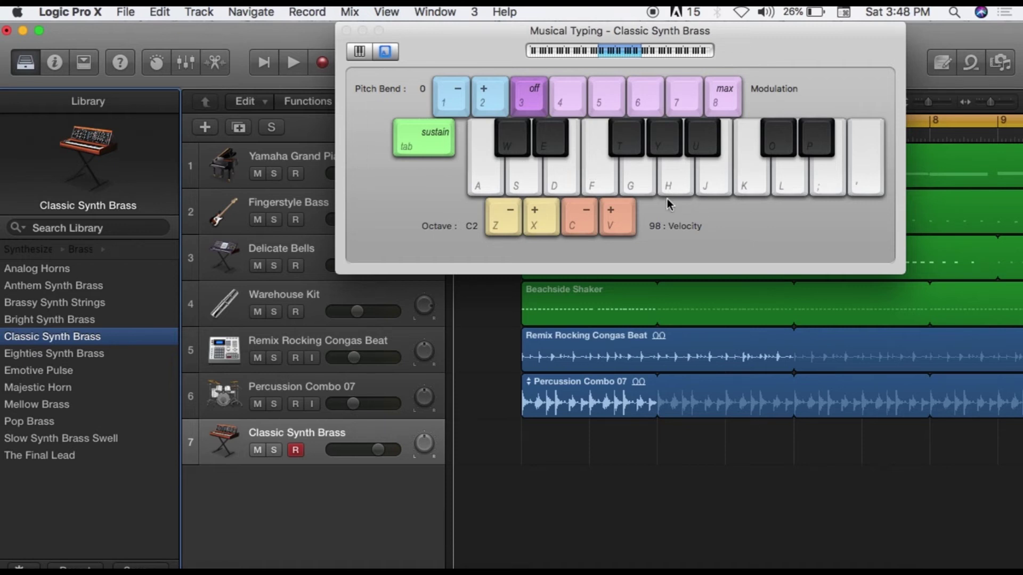
left_click_drag(429, 35, 585, 13)
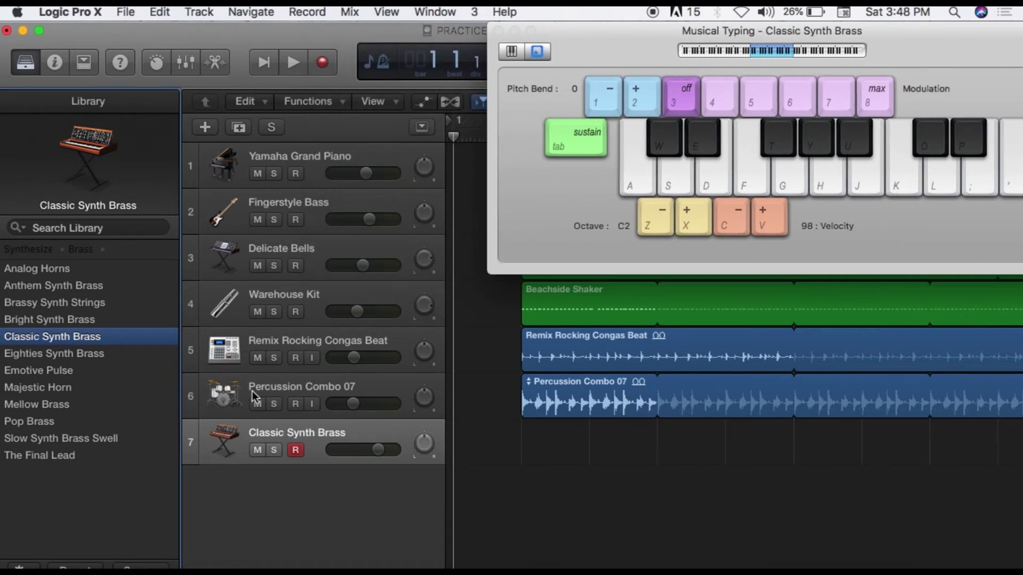
left_click(323, 64)
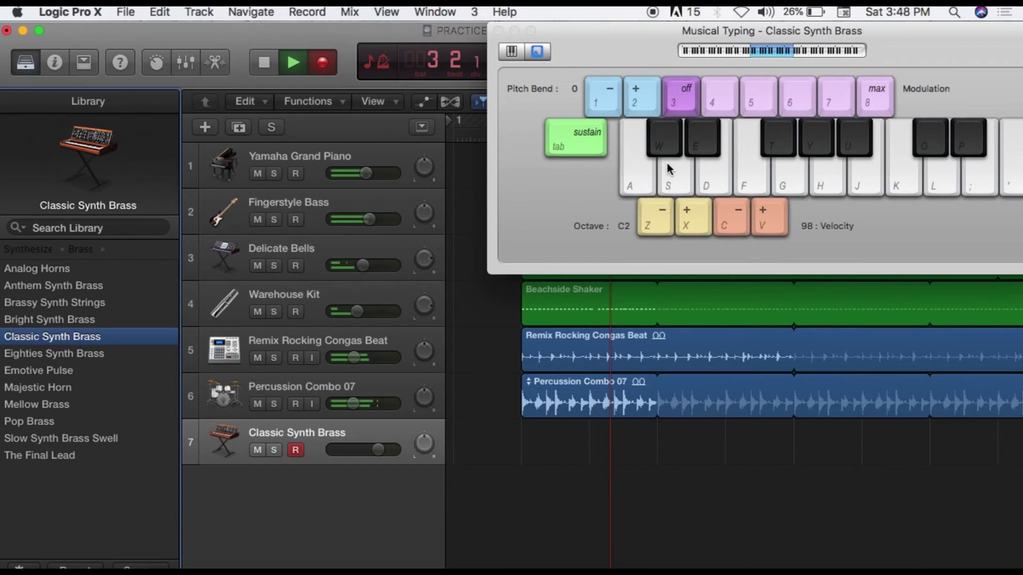
left_click(705, 167)
key("d")
key("d")
key("d")
key("d")
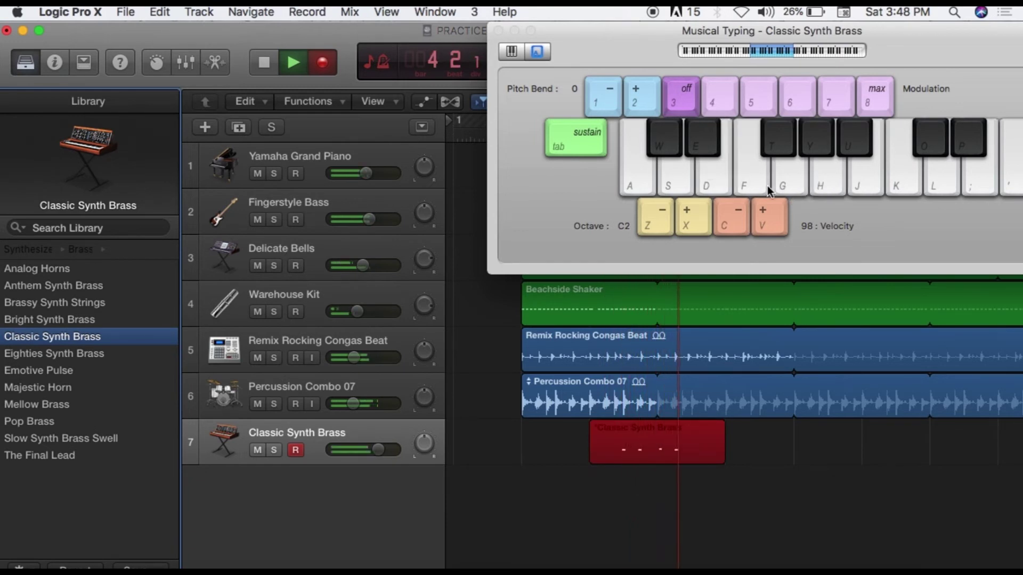
left_click(652, 186)
left_click(718, 182)
key("space")
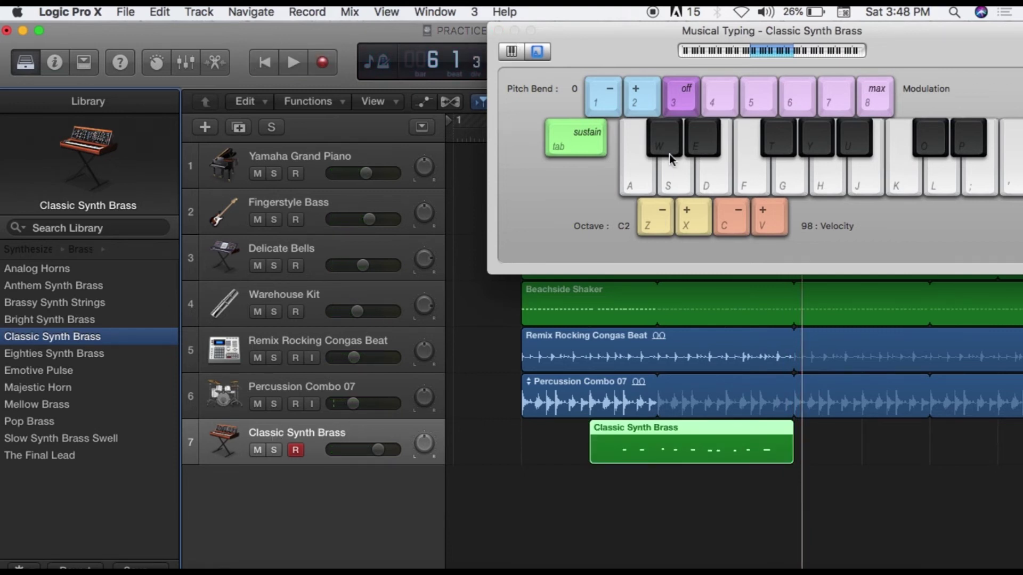
- Close the Musical Typing keyboard and move the recorded Classic Synth Brass region to start at bar 2
left_click(499, 31)
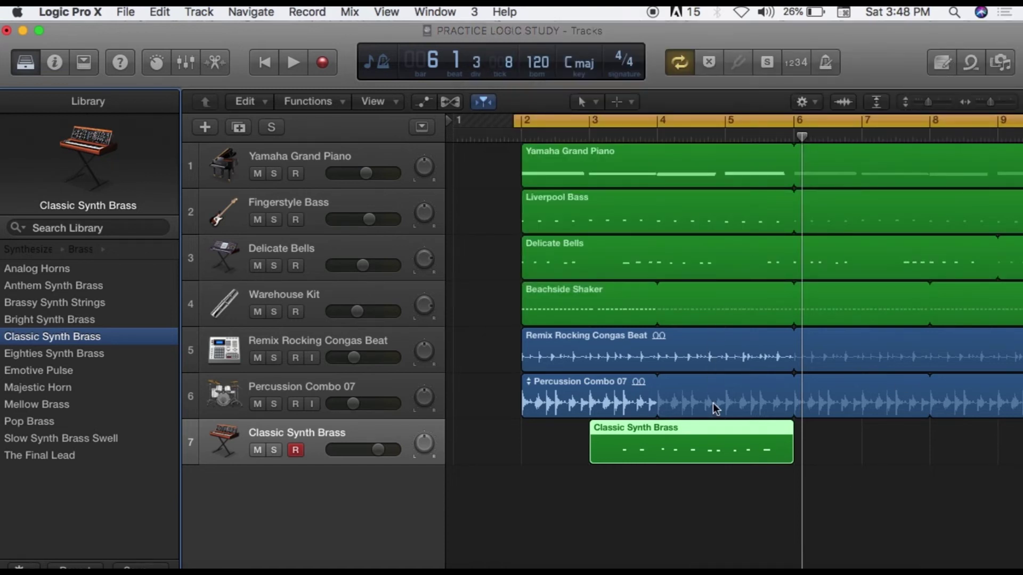
left_click_drag(716, 427, 647, 430)
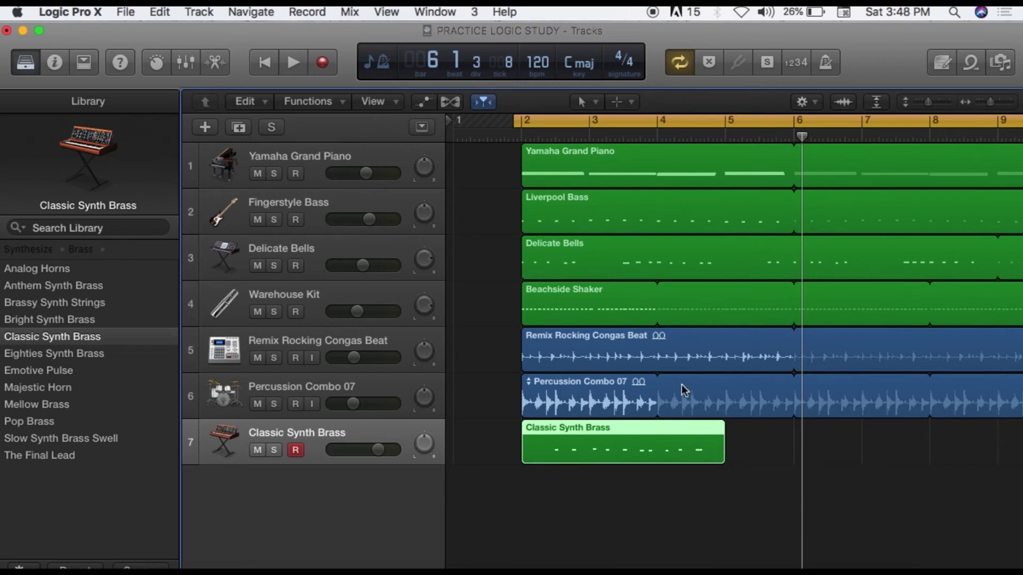
- Delete the recorded Classic Synth Brass region and its track
left_click(606, 462)
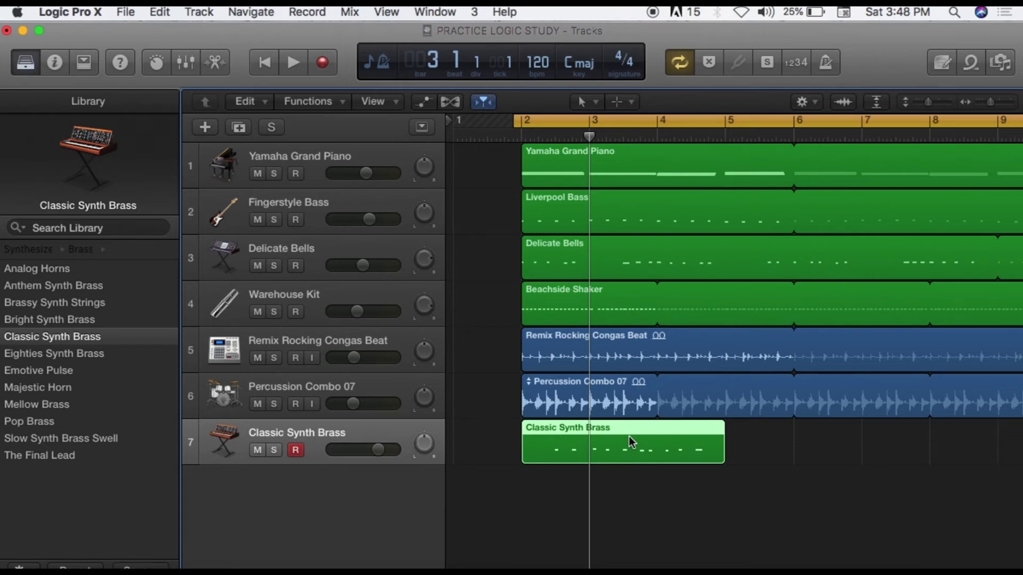
key("Delete")
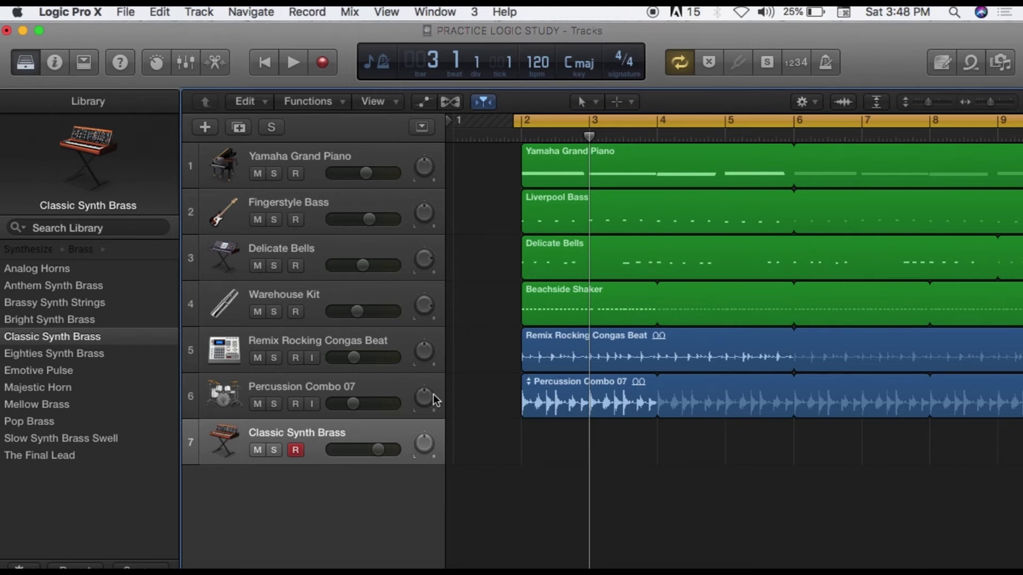
key("super+BackSpace")
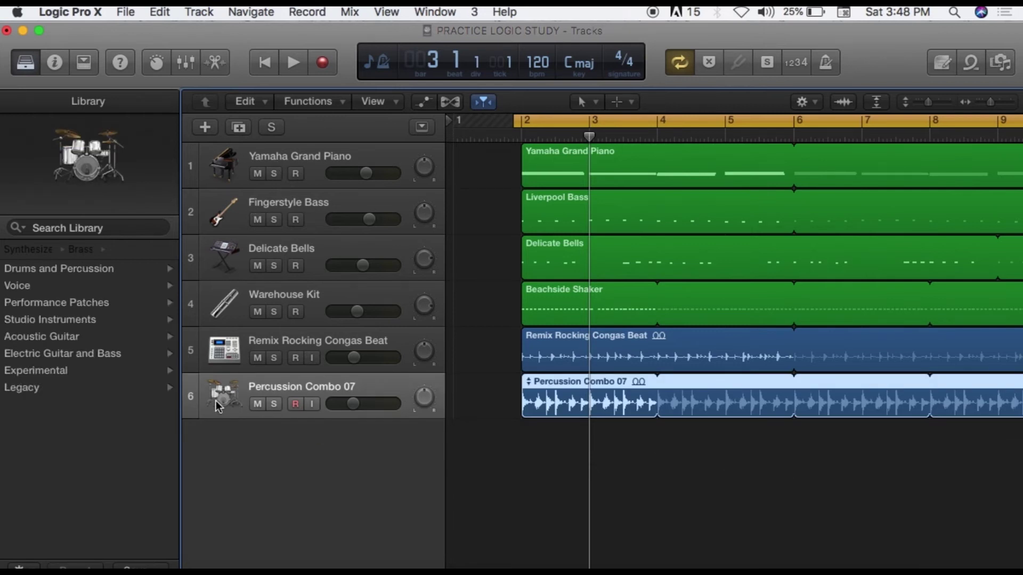
- Create a new track with duplicate settings from Percussion Combo 07, and delete the duplicate
left_click(238, 127)
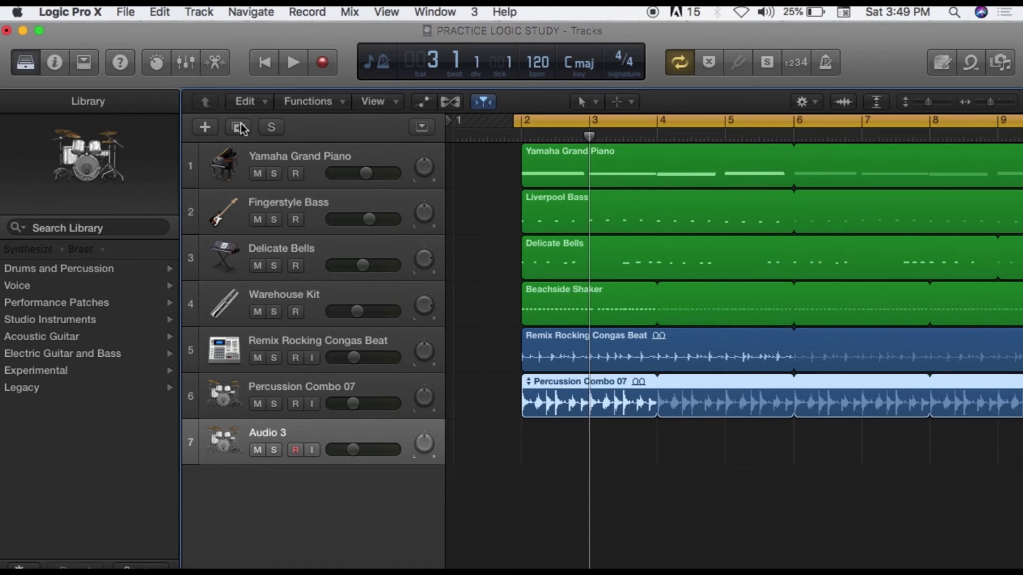
left_click(219, 440)
key("super+BackSpace")
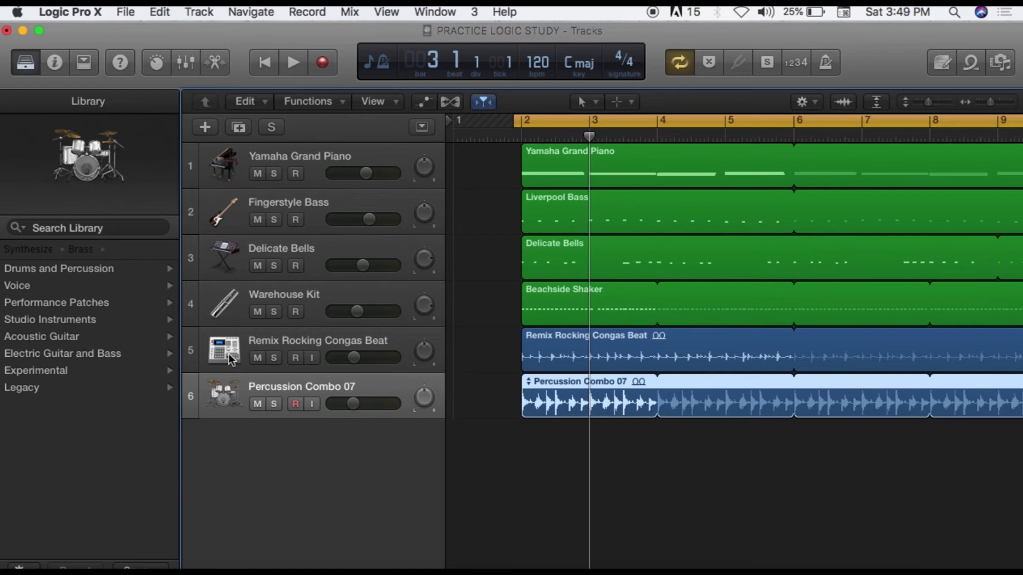
- Duplicate the Remix Rocking Congas Beat track's settings into a new track, compare the two tracks, and delete the duplicate
left_click(212, 346)
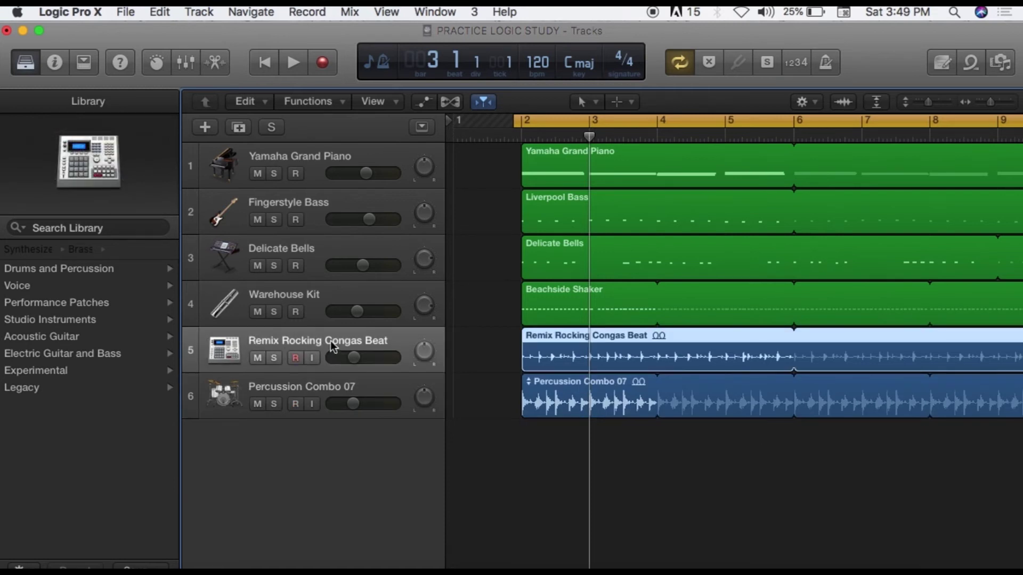
left_click(239, 126)
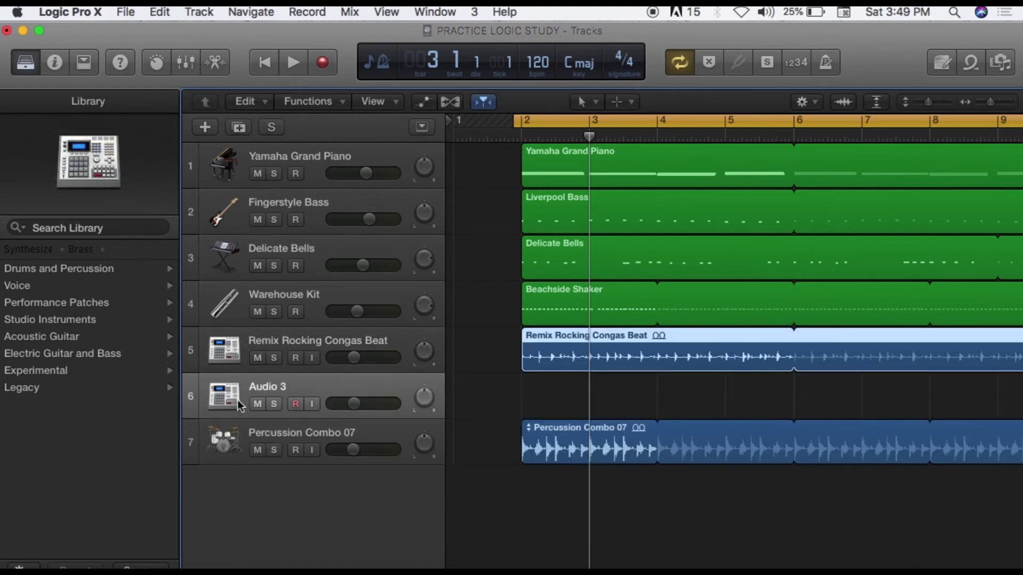
left_click(242, 377)
left_click(282, 341)
left_click(252, 381)
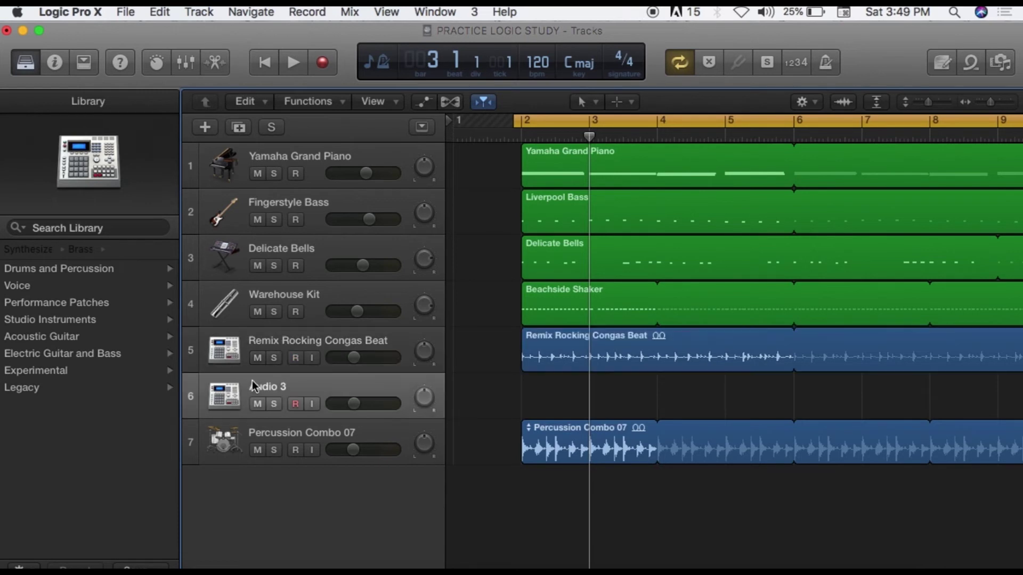
key("super+BackSpace")
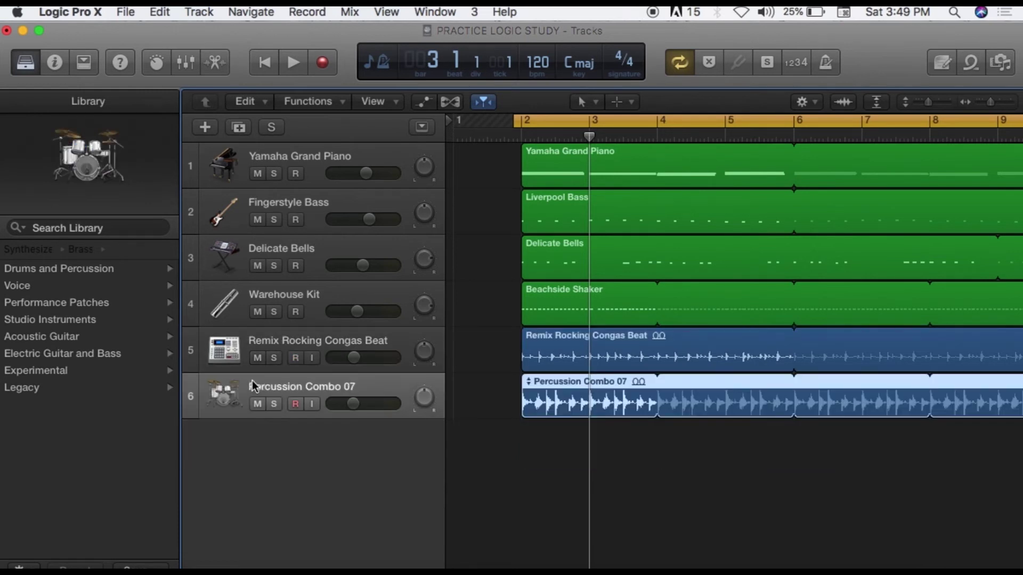
- Duplicate the Yamaha Grand Piano track with its settings and delete the empty copy
left_click(259, 157)
left_click(239, 126)
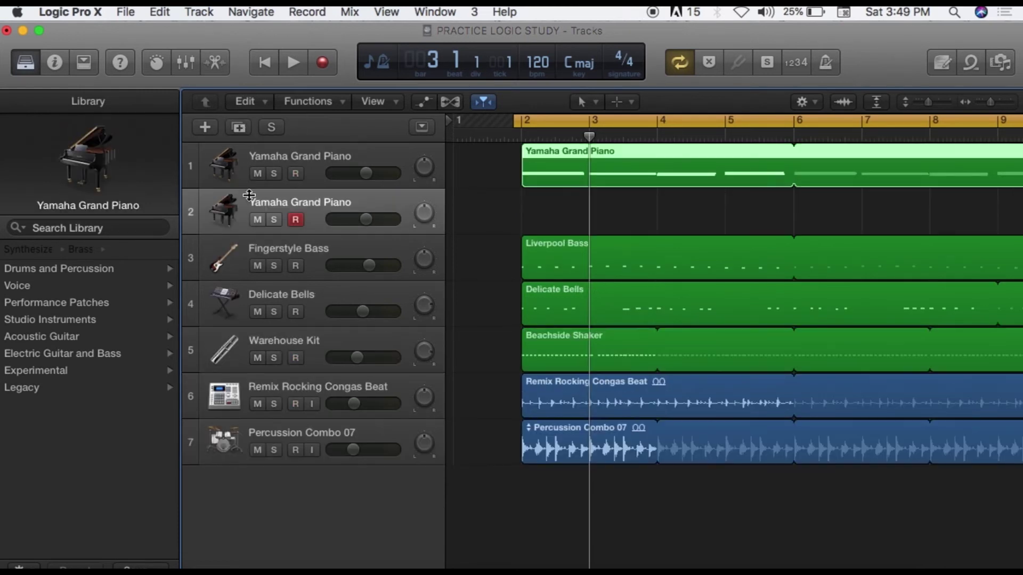
key("super+BackSpace")
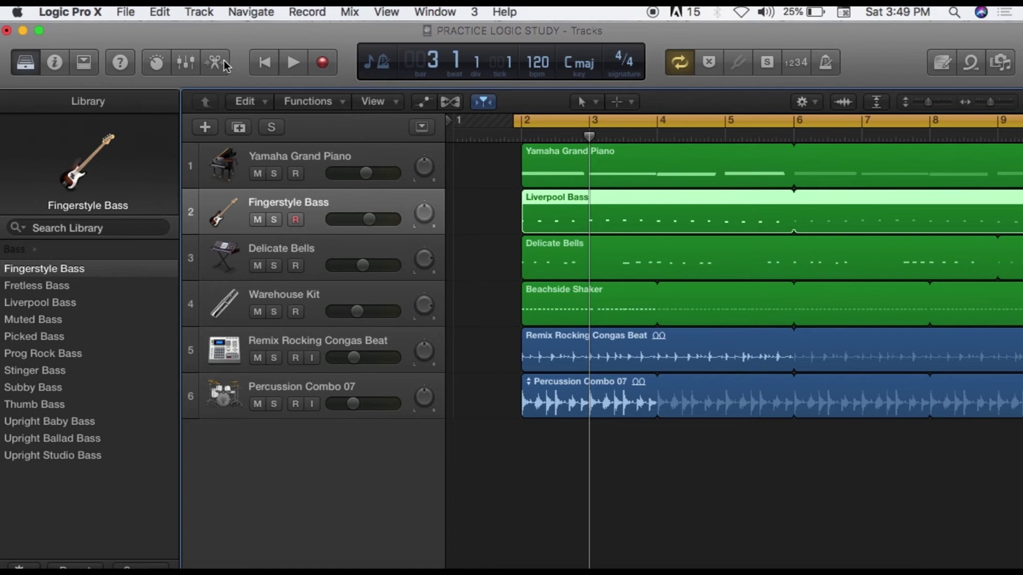
- Show and hide the Library, and view its top-level instrument categories for the Fingerstyle Bass track
left_click(25, 64)
left_click(25, 63)
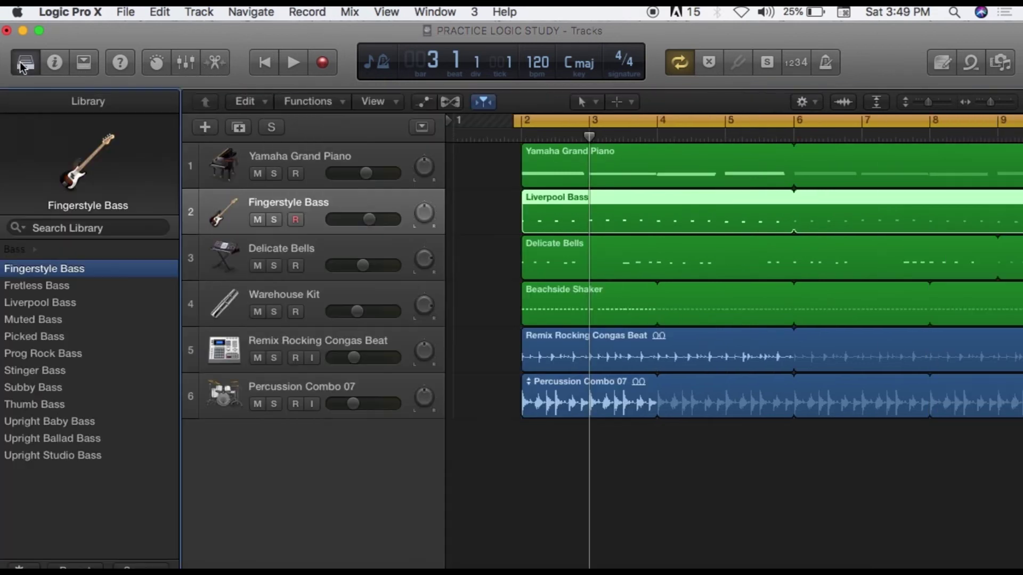
left_click(16, 249)
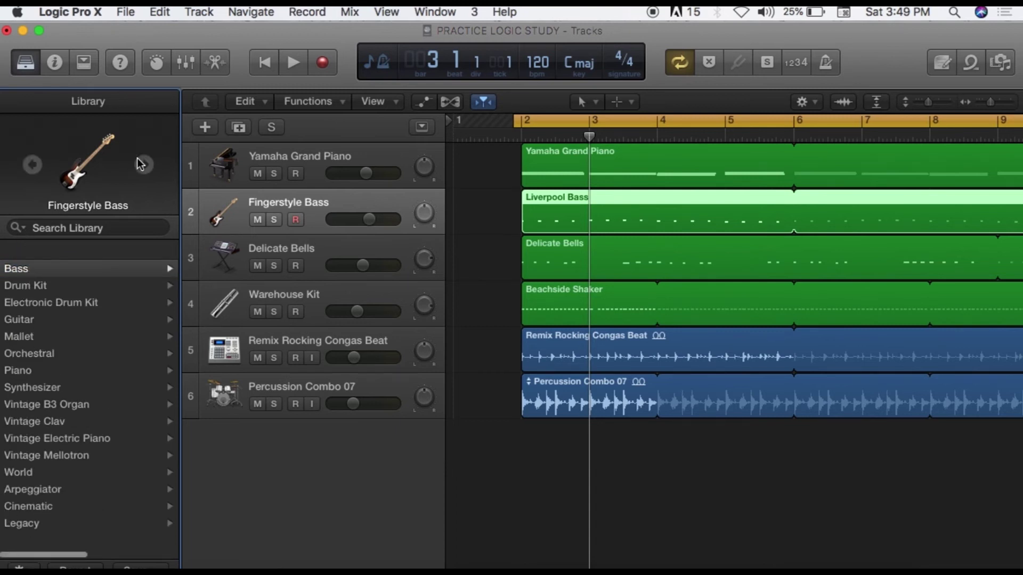
left_click(26, 68)
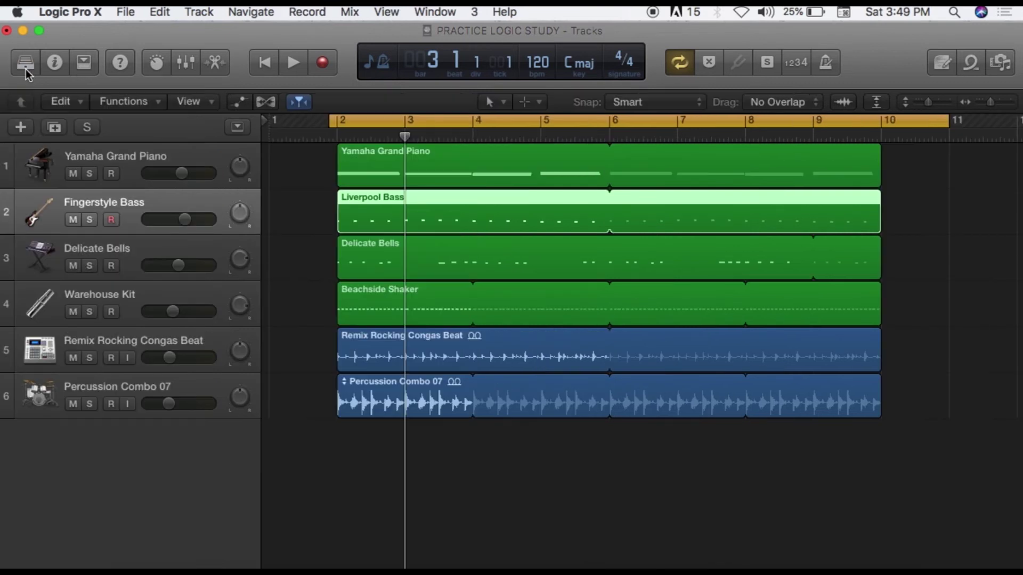
left_click(26, 64)
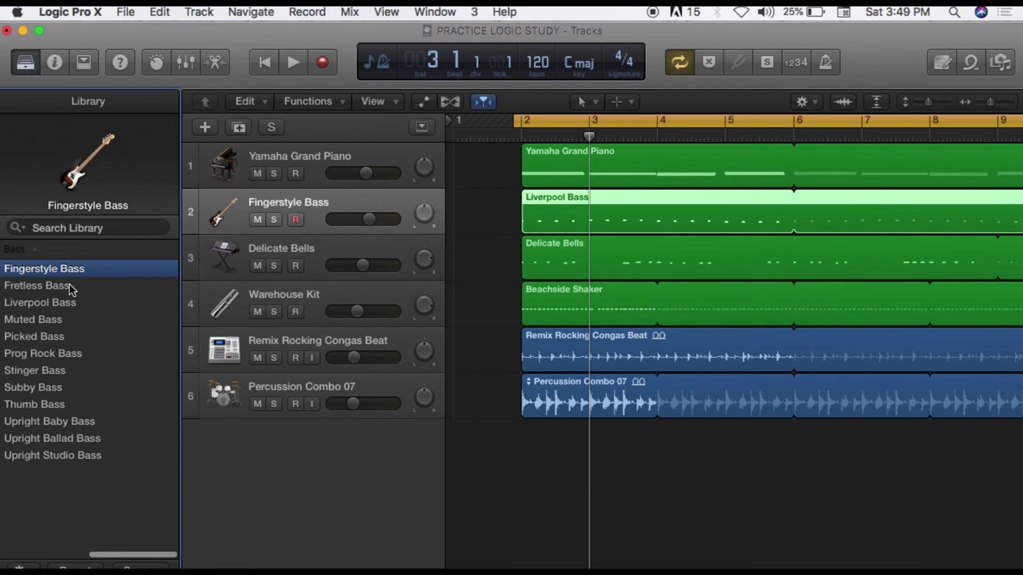
left_click(16, 249)
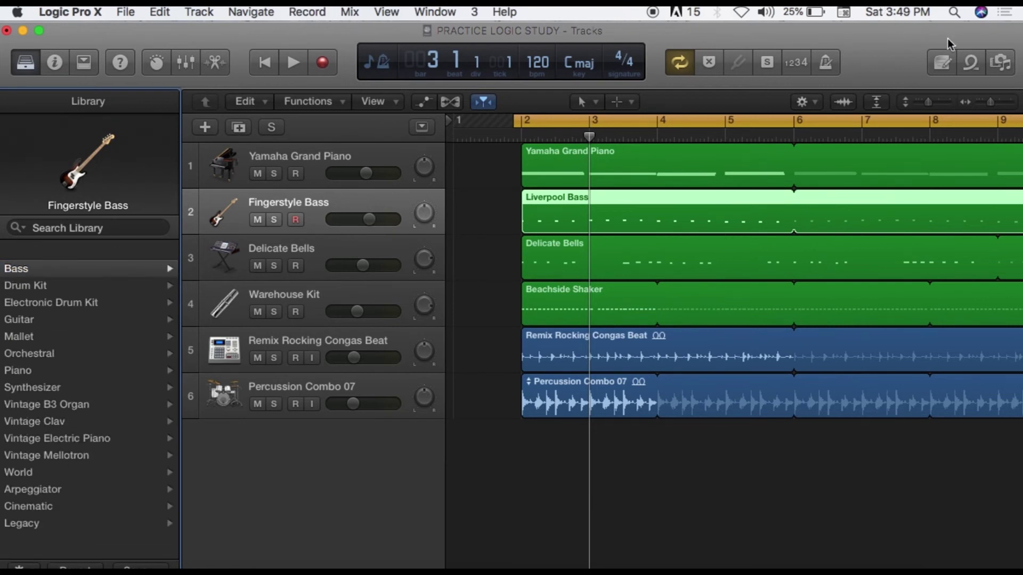
- Show the Apple Loops browser and the Library in turn, closing each after viewing it
left_click(972, 63)
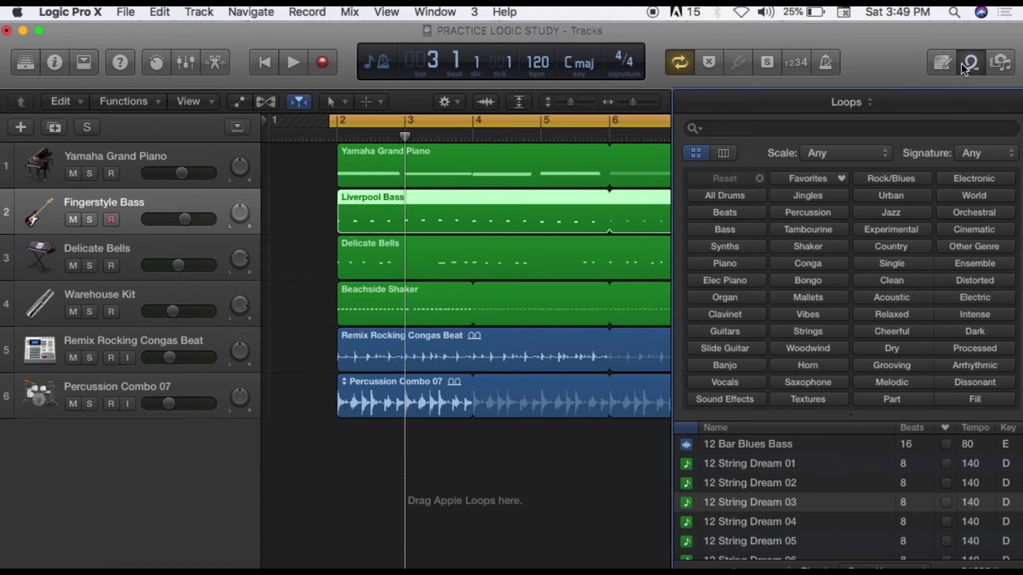
left_click(972, 63)
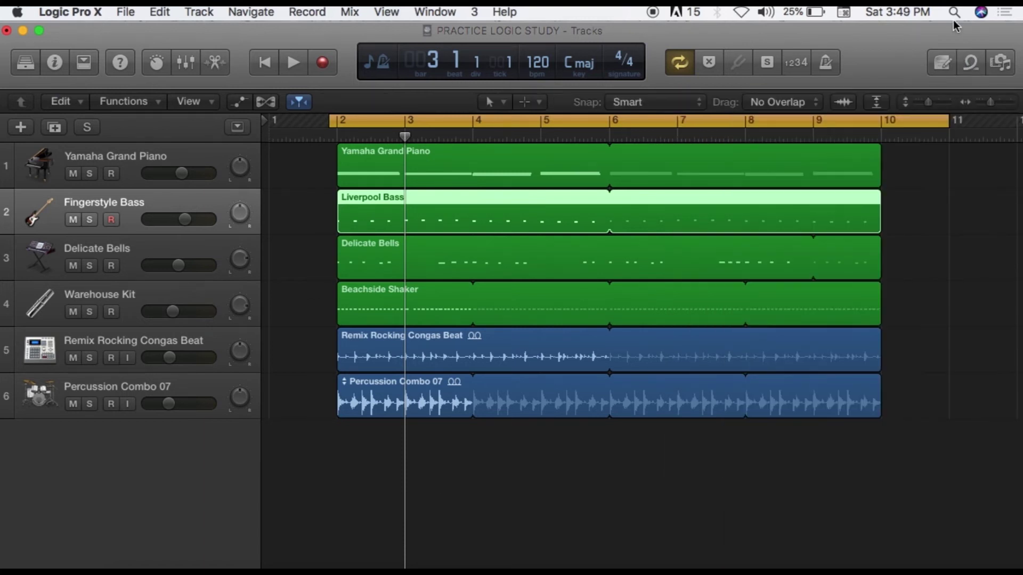
left_click(25, 64)
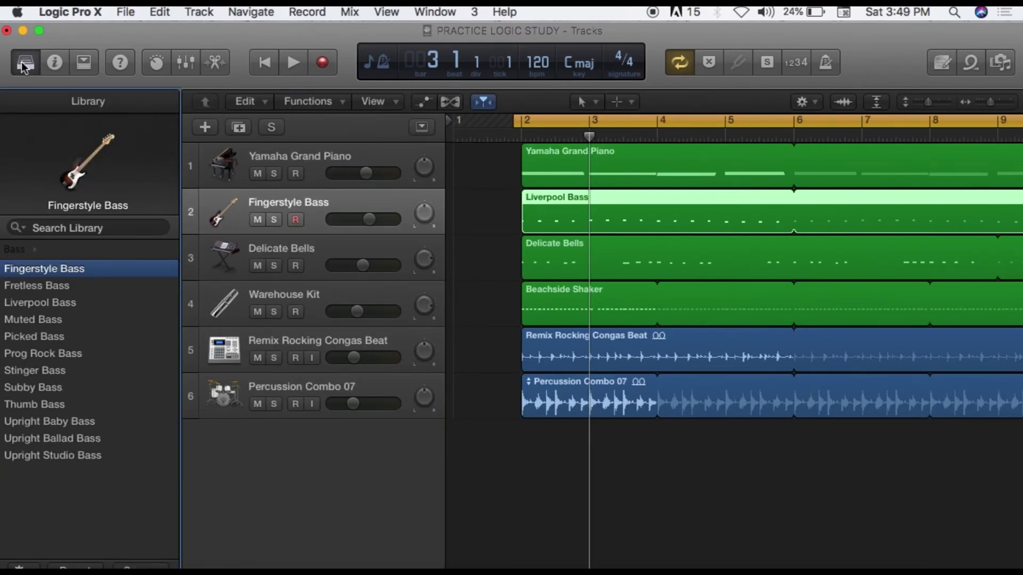
left_click(24, 64)
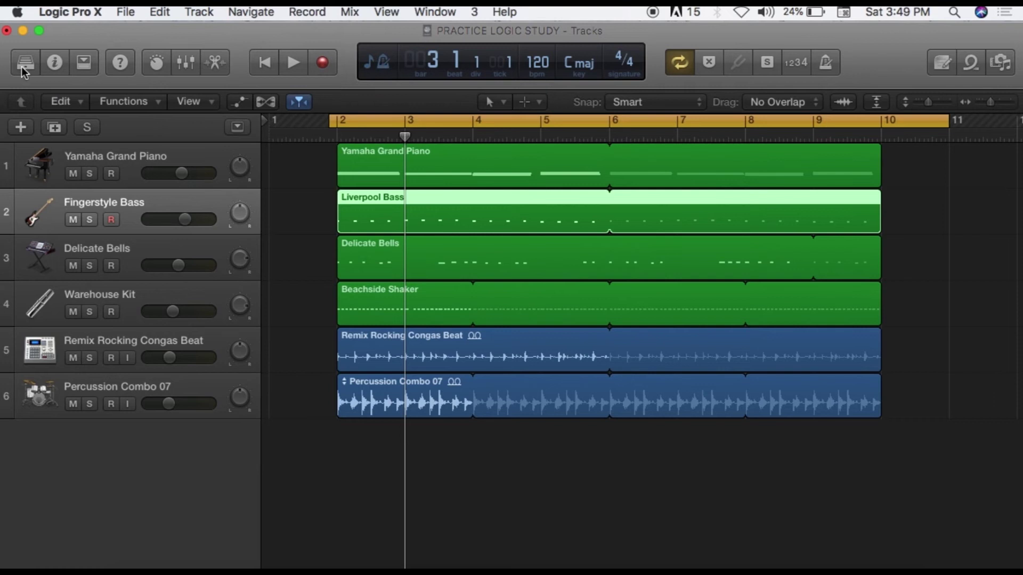
- Open the Inspector and examine the channel strip effects of each track from Yamaha Grand Piano through Remix Rocking Congas Beat
left_click(55, 63)
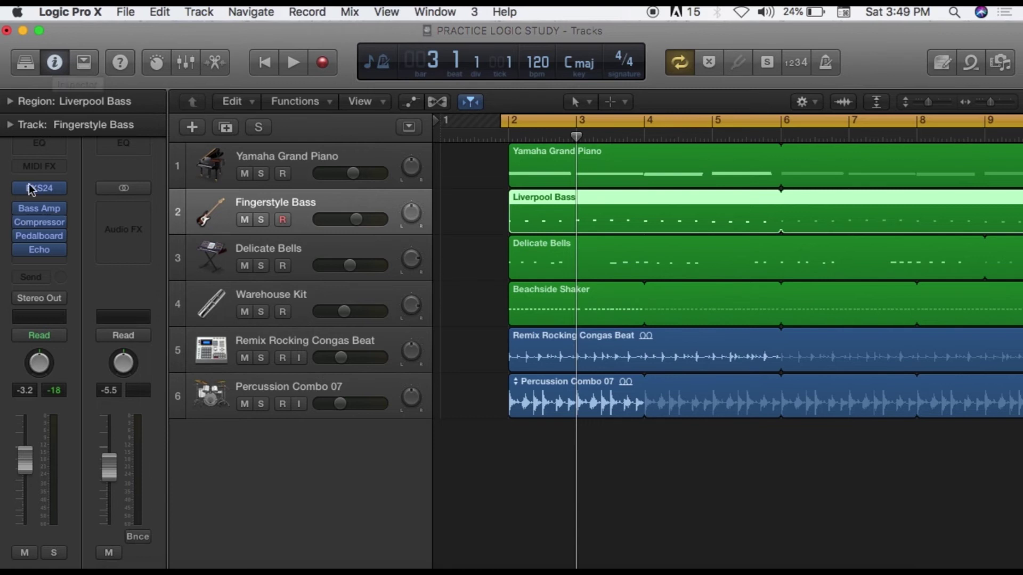
left_click(322, 157)
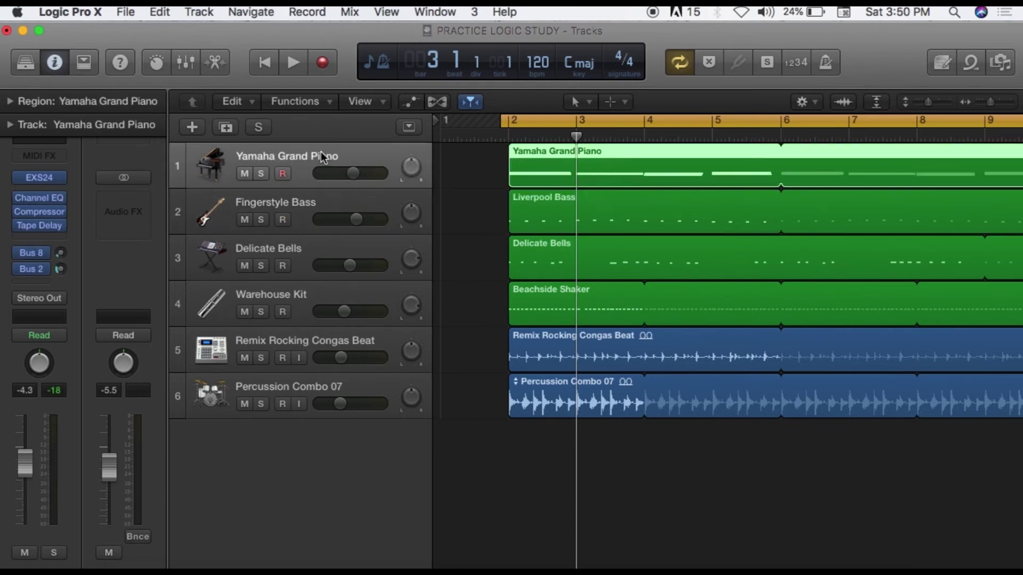
left_click(304, 219)
left_click(302, 261)
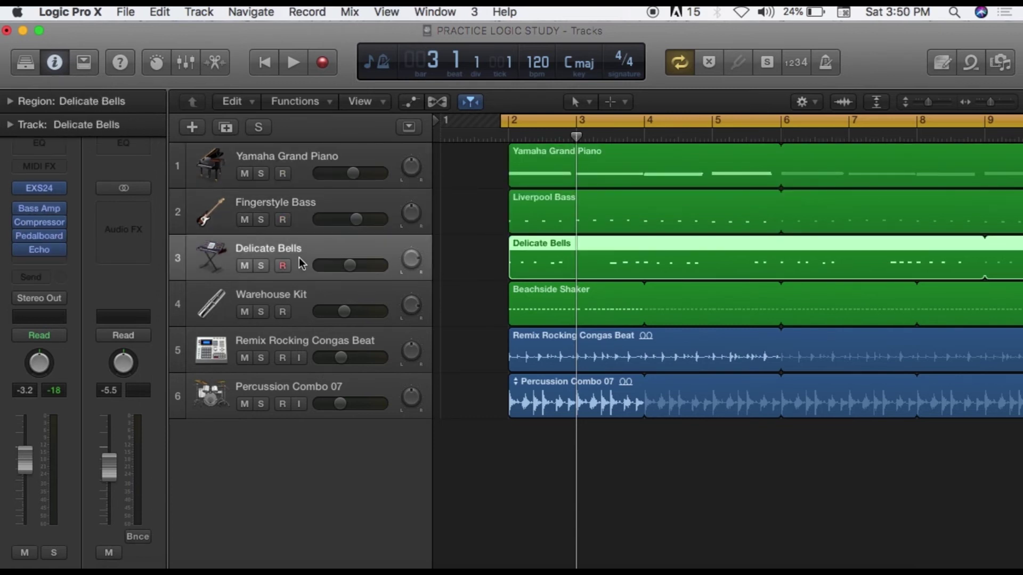
left_click(300, 297)
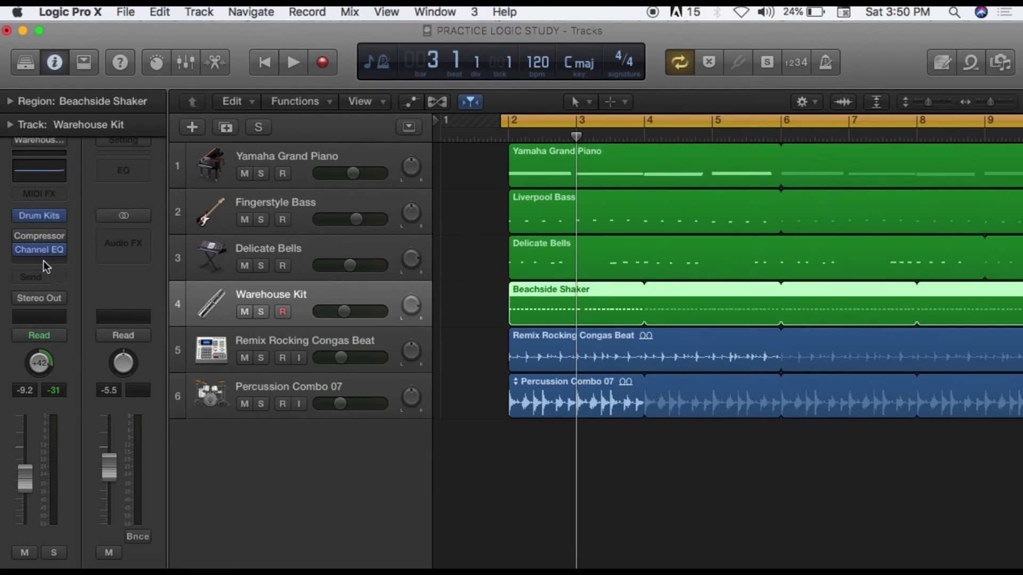
left_click(288, 344)
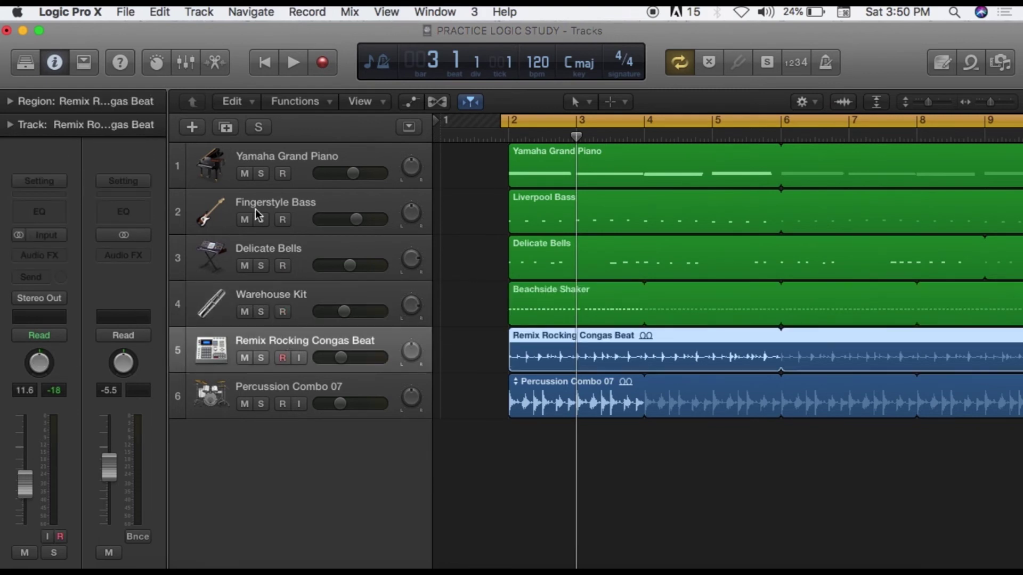
- View the Warehouse Kit track's Channel EQ settings and the MIDI effects available for it
left_click(228, 296)
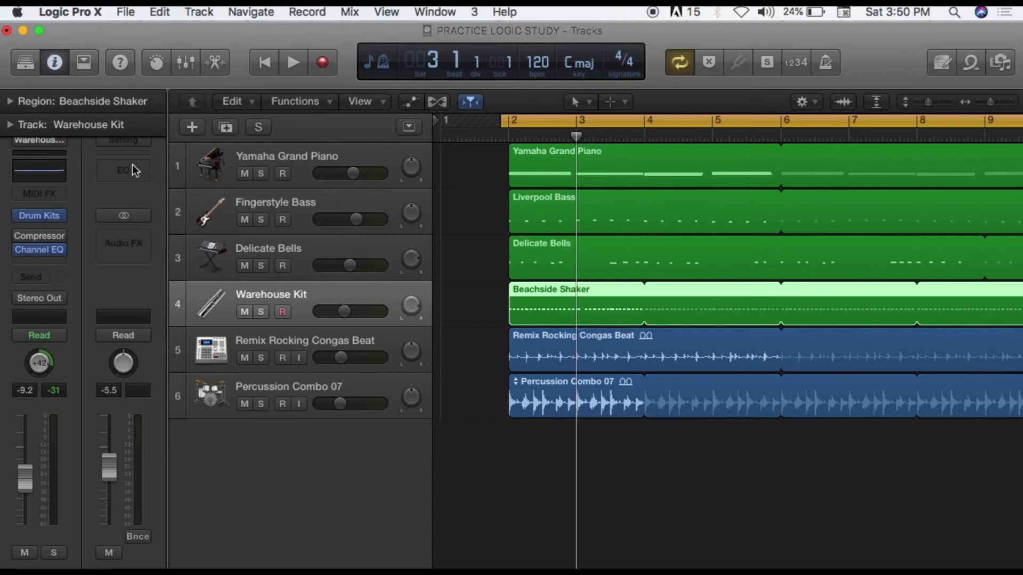
left_click(45, 172)
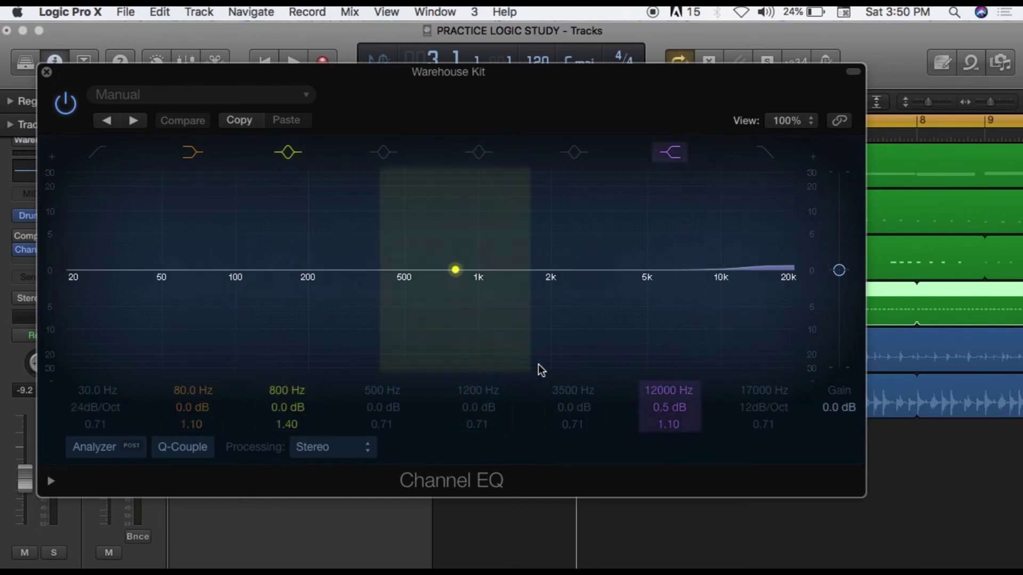
left_click(47, 72)
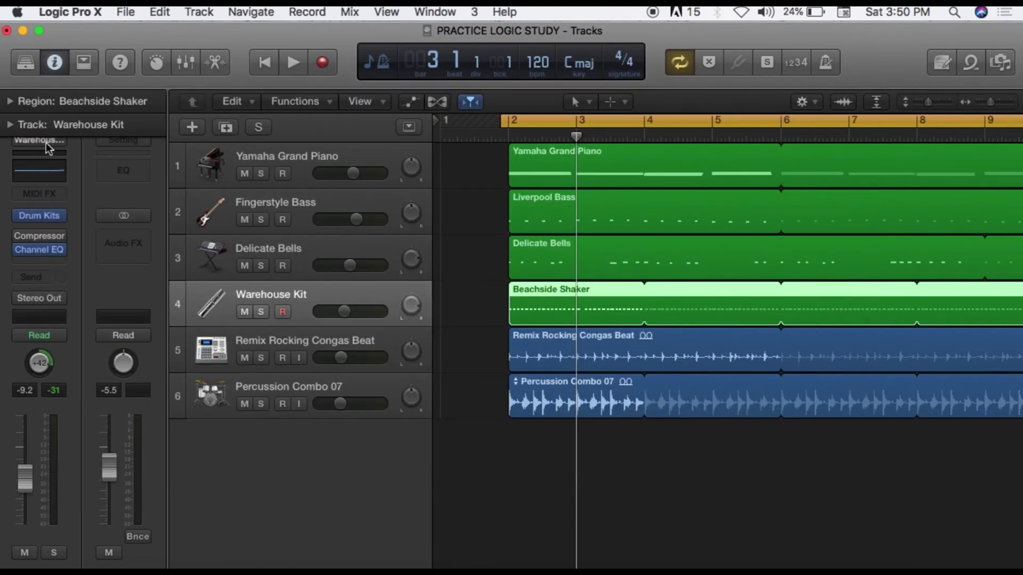
left_click(60, 198)
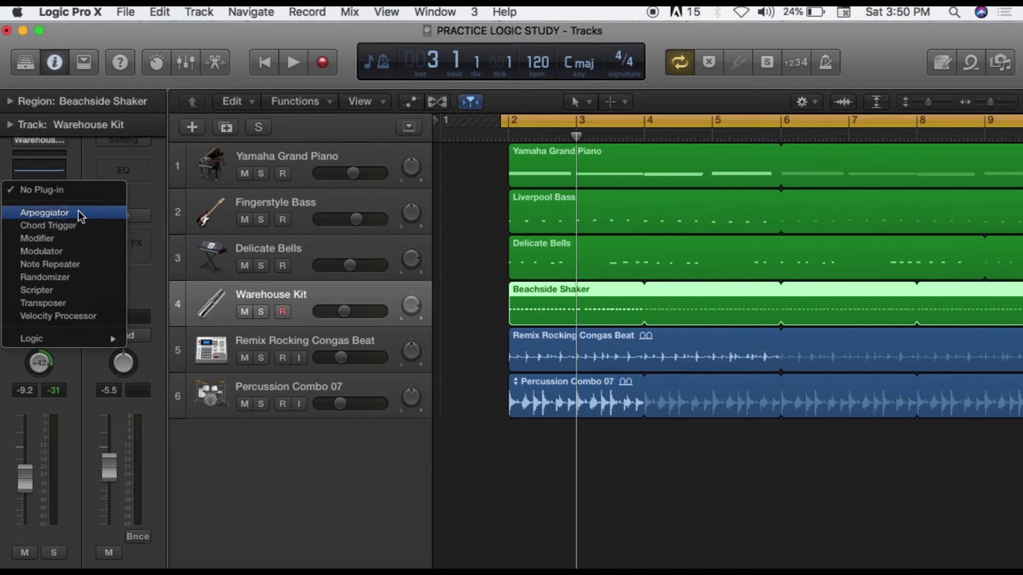
left_click(81, 155)
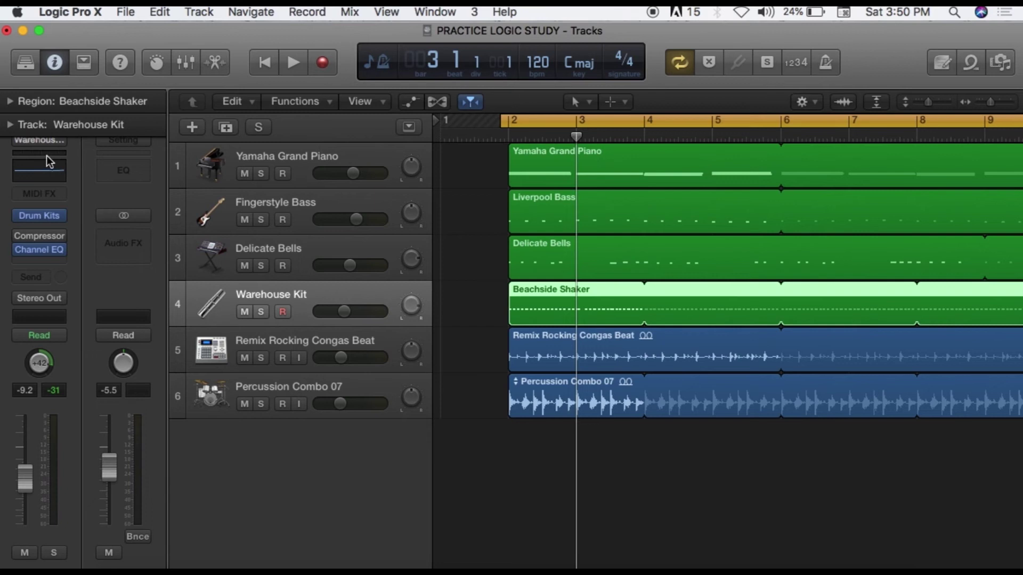
- View the instrument plug-in choices for the Warehouse Kit track and its Drum Kits settings
left_click(63, 218)
left_click(212, 176)
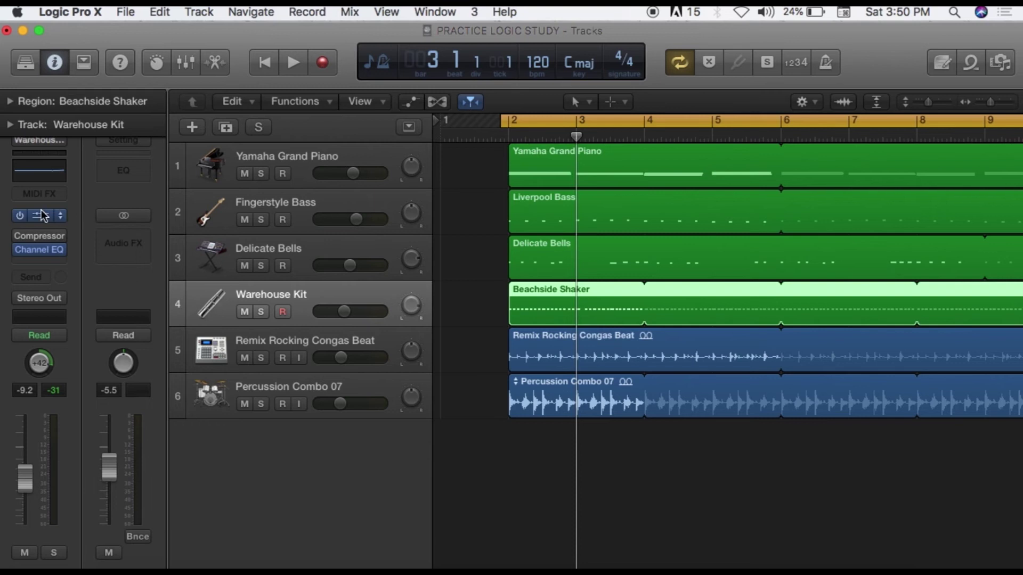
left_click(39, 216)
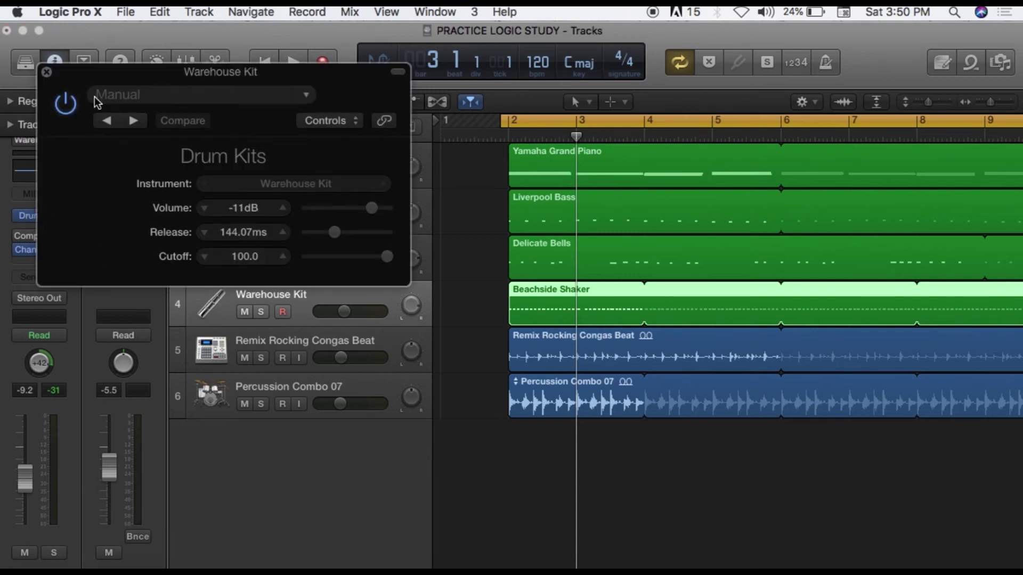
left_click(46, 74)
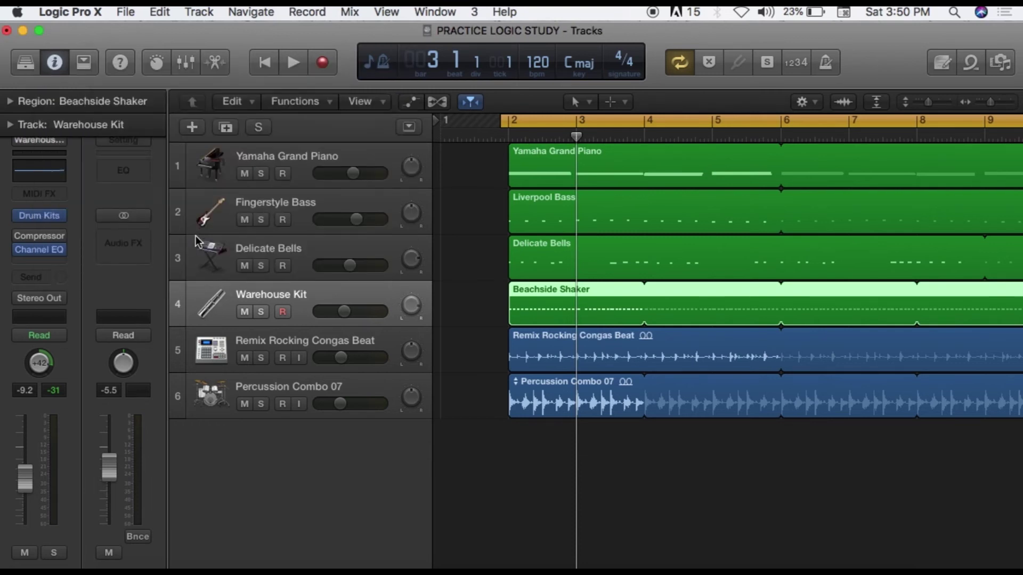
- Play the project with the Fingerstyle Bass track's EXS24 open, try its Tune control, and close it and stop playback
left_click(195, 226)
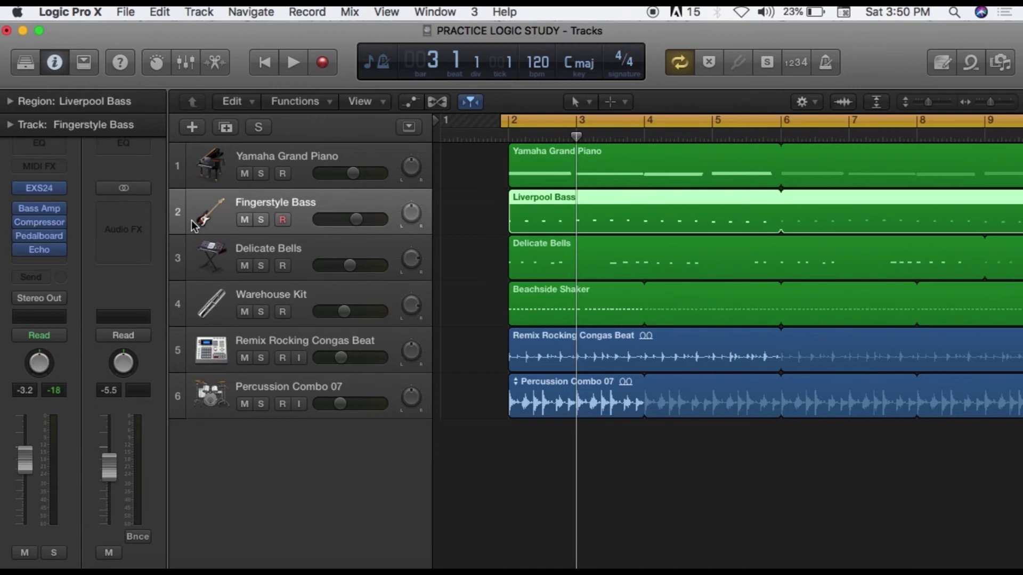
left_click(42, 190)
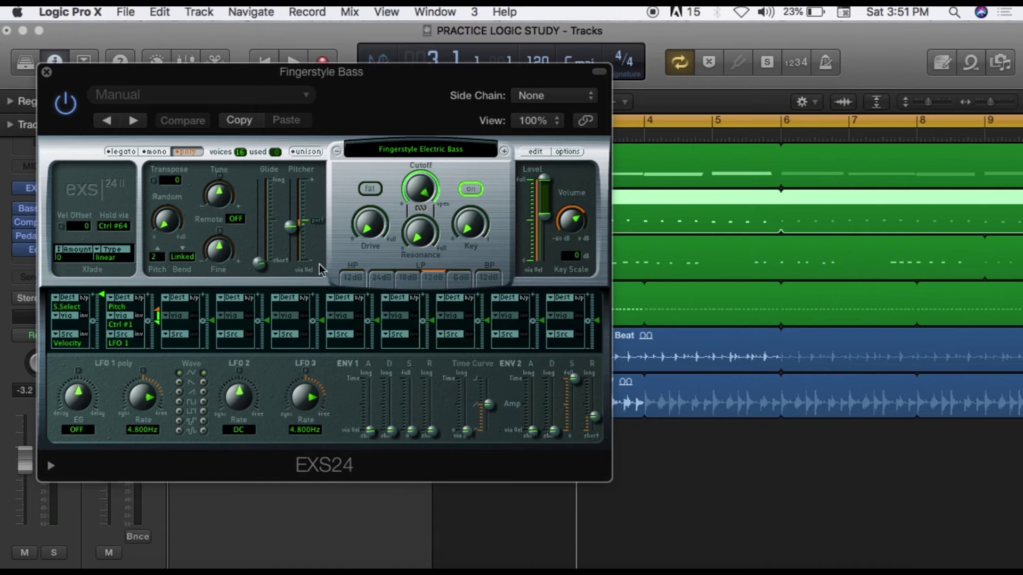
key("space")
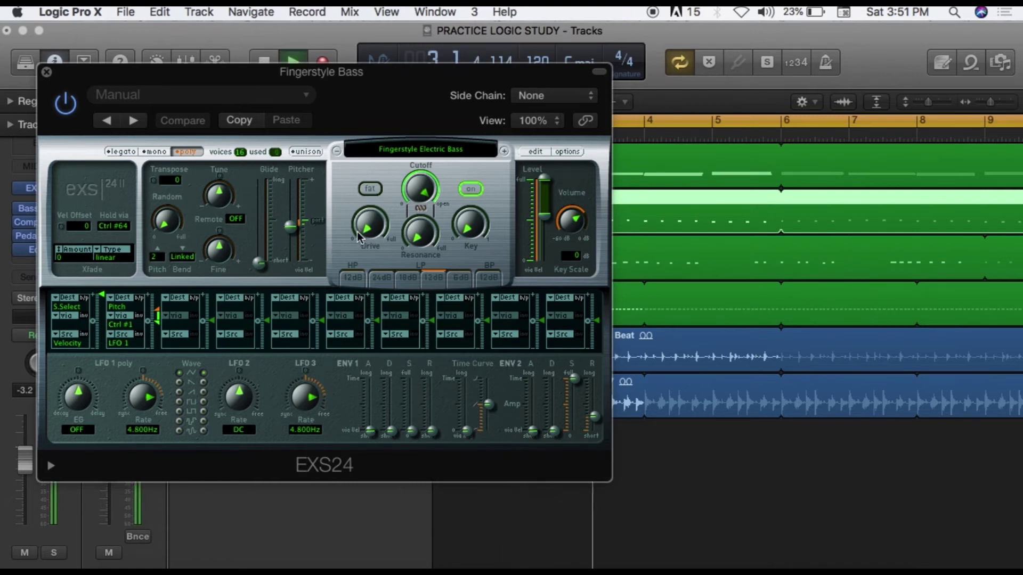
left_click_drag(227, 197, 182, 193)
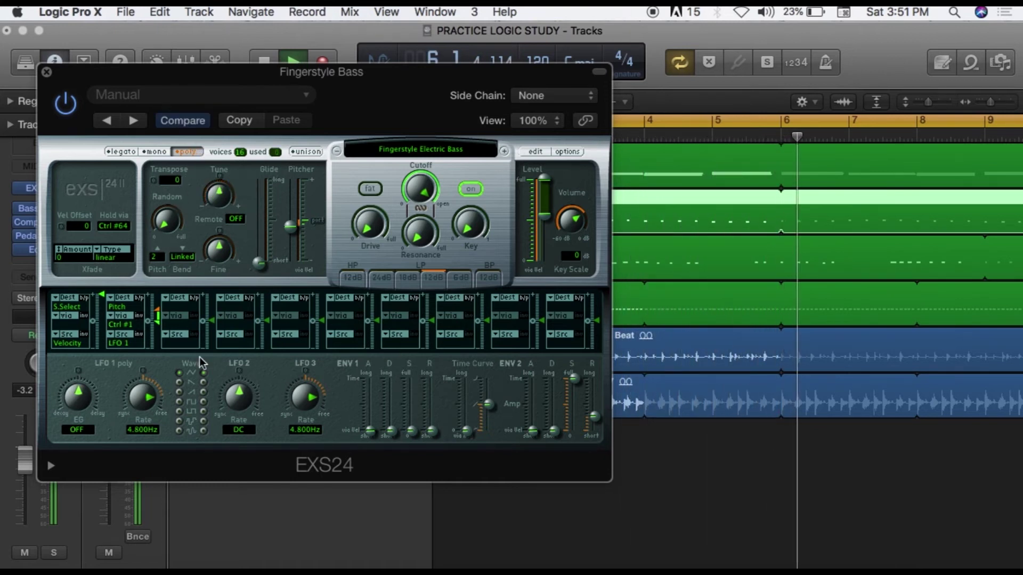
left_click(47, 75)
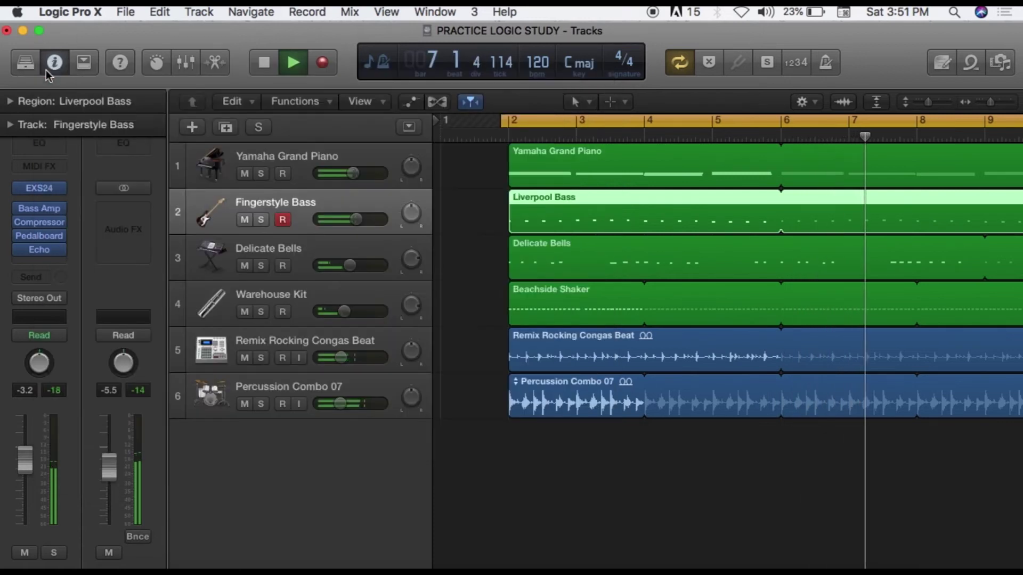
left_click(264, 63)
- Turn off record-enable on the Fingerstyle Bass track and switch its solo on and off
left_click(282, 220)
left_click(261, 219)
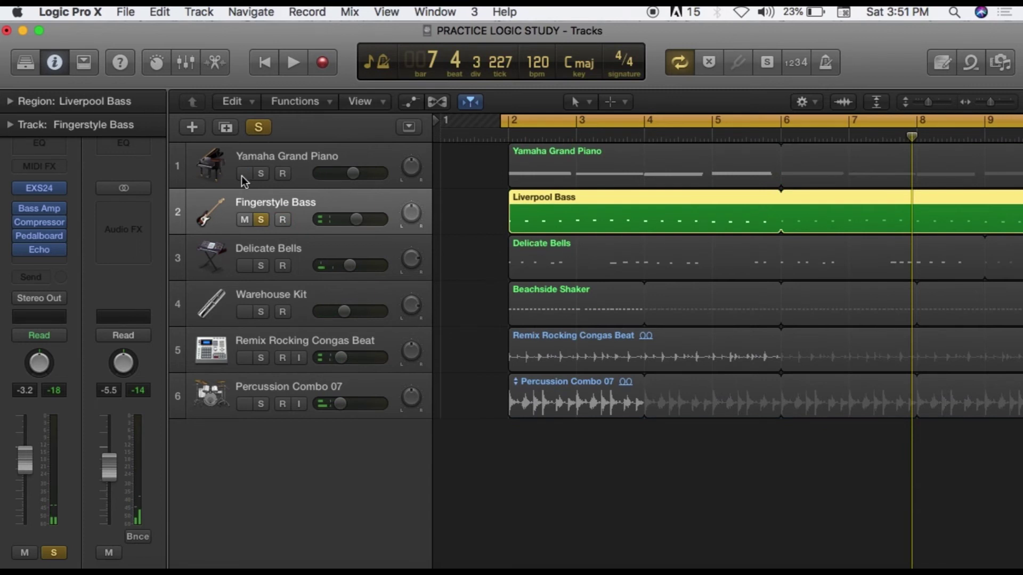
left_click(261, 220)
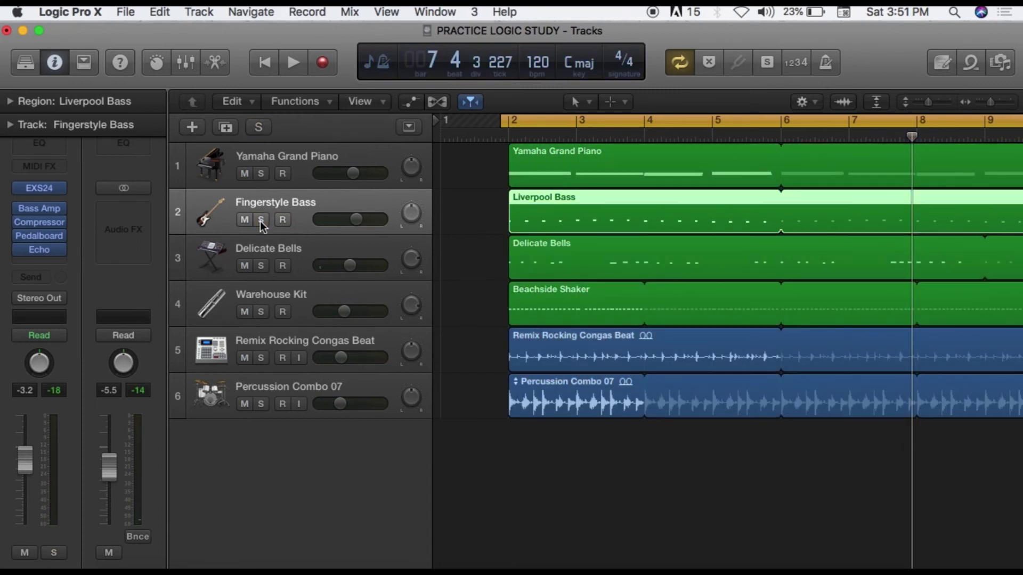
- Solo the Yamaha Grand Piano track and play it with its EXS24 instrument open
left_click(257, 153)
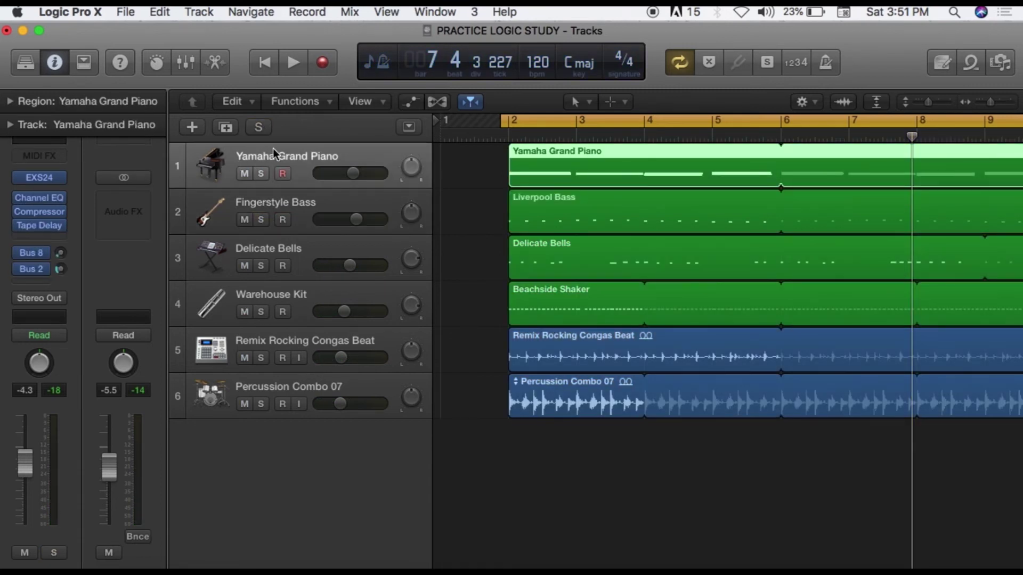
left_click(261, 173)
mouse_move(38, 178)
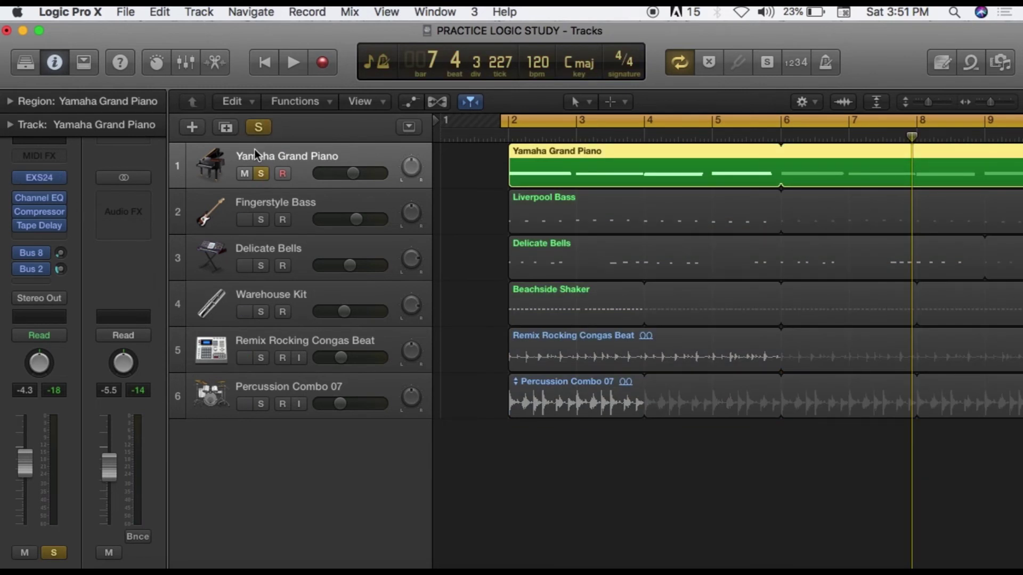
left_click(44, 176)
key("space")
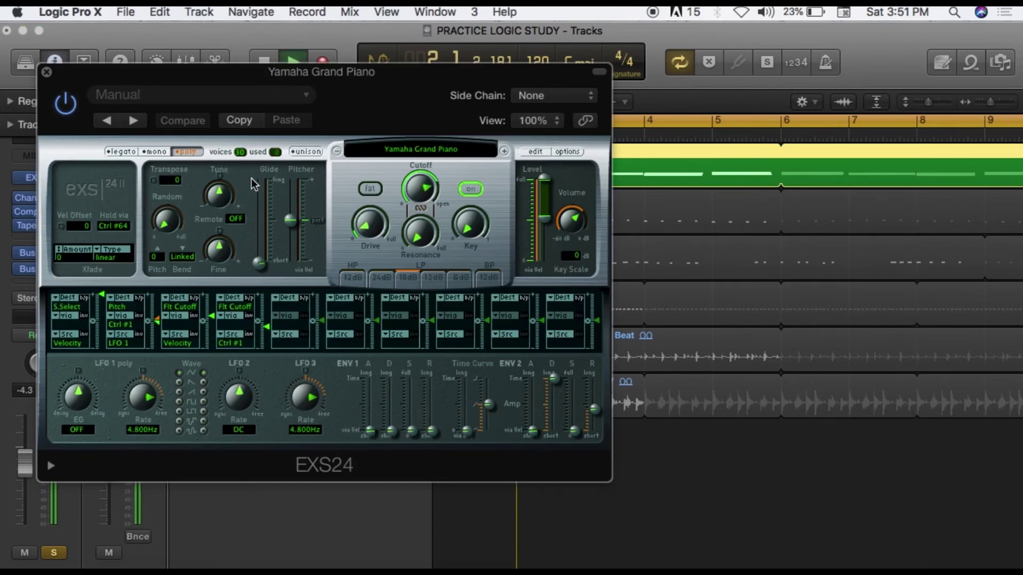
key("XF86AudioRaiseVolume")
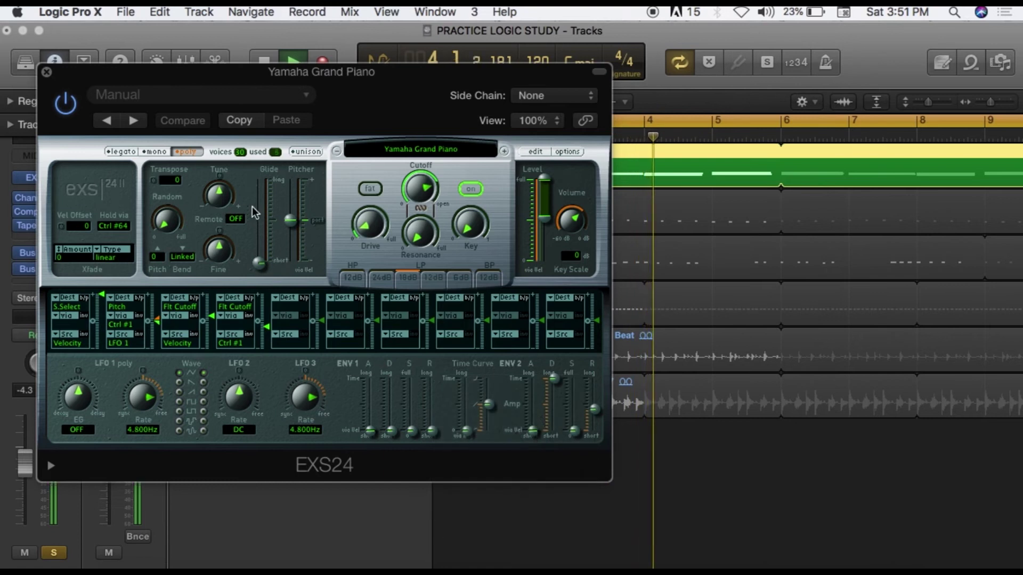
- Try a lower Tune setting in the piano's EXS24, return it to centre, and try the Pitcher slider
left_click_drag(205, 193, 203, 198)
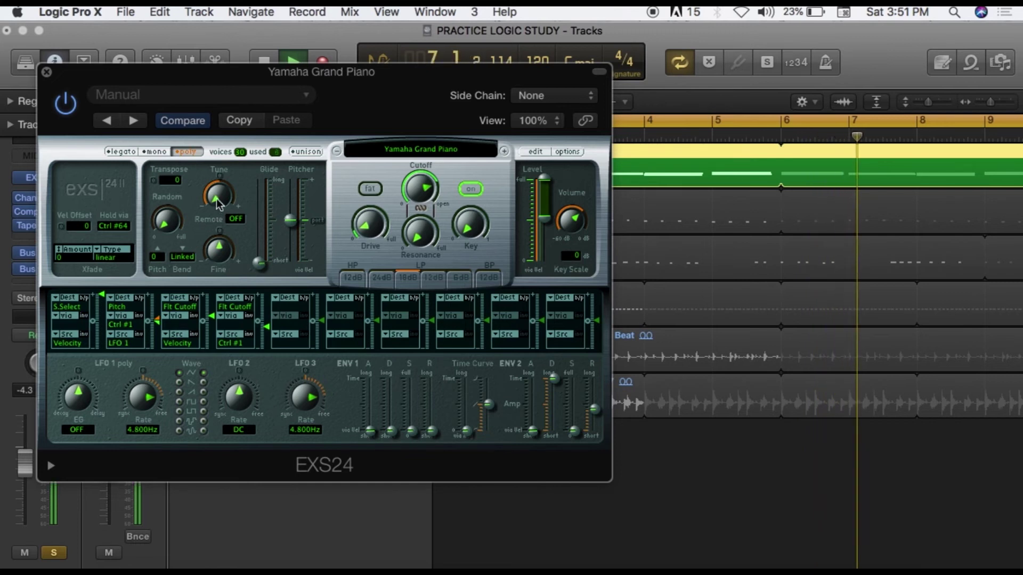
left_click_drag(216, 187, 228, 161)
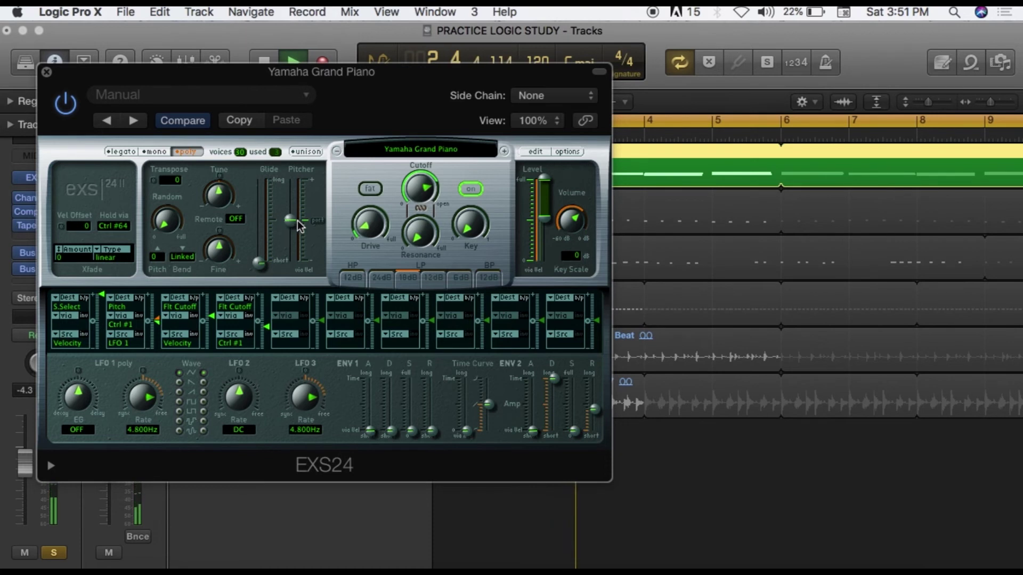
mouse_move(289, 222)
left_mouse_down()
mouse_move(294, 181)
mouse_move(295, 230)
mouse_move(296, 220)
left_mouse_up()
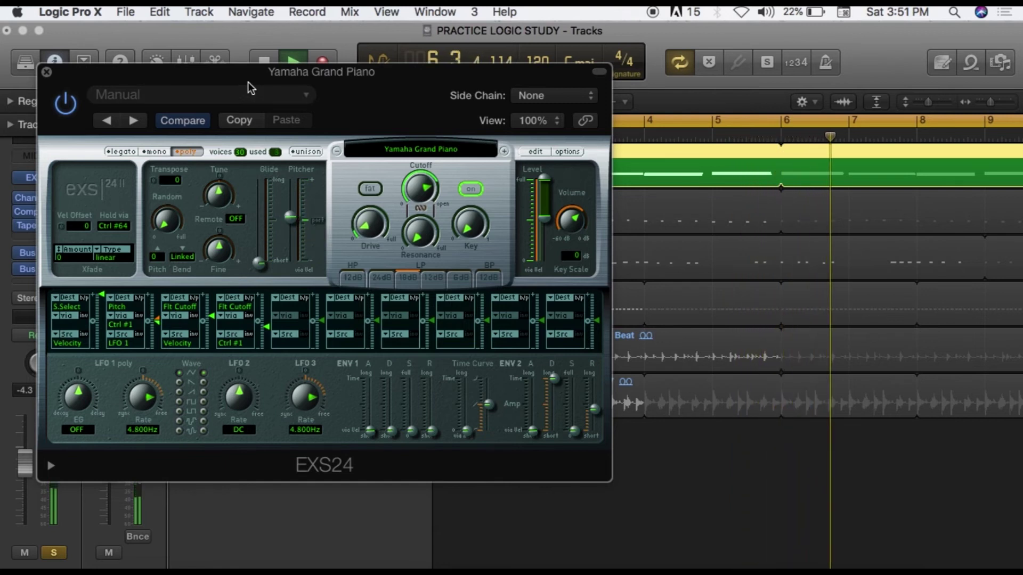
- View the EXS24 preset options without choosing one, close the instrument, and stop playback
left_click(307, 96)
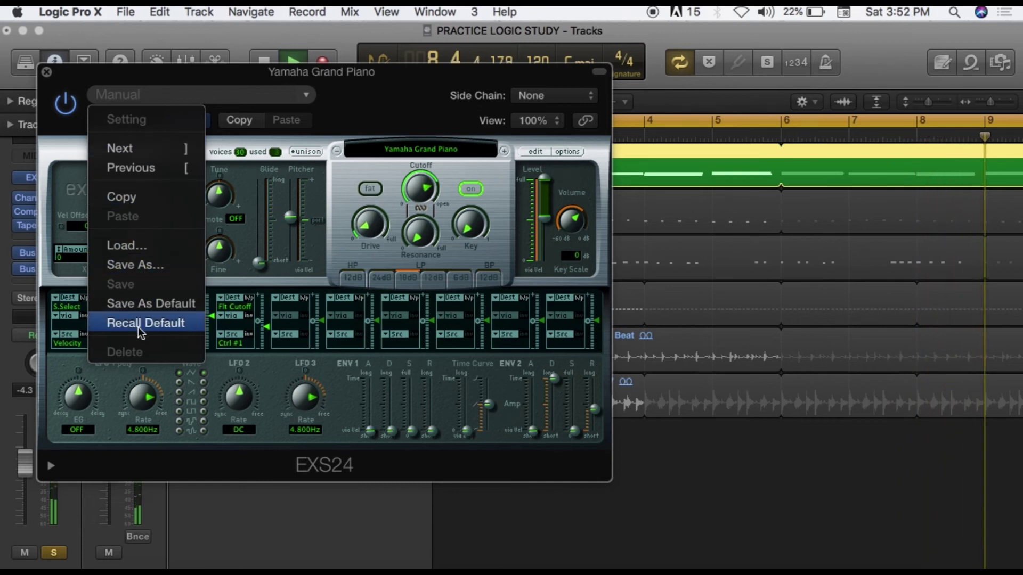
left_click(344, 118)
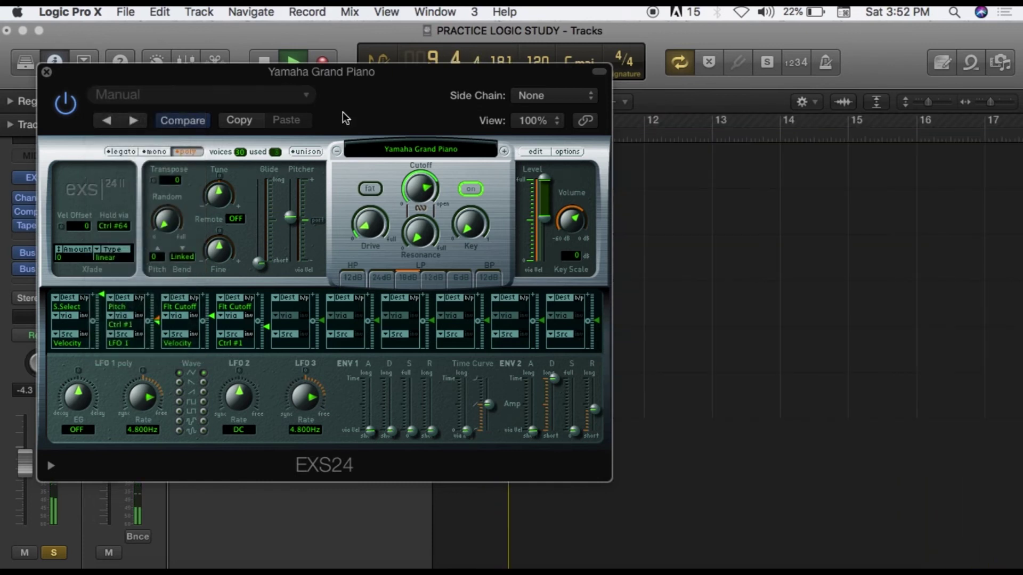
left_click(46, 72)
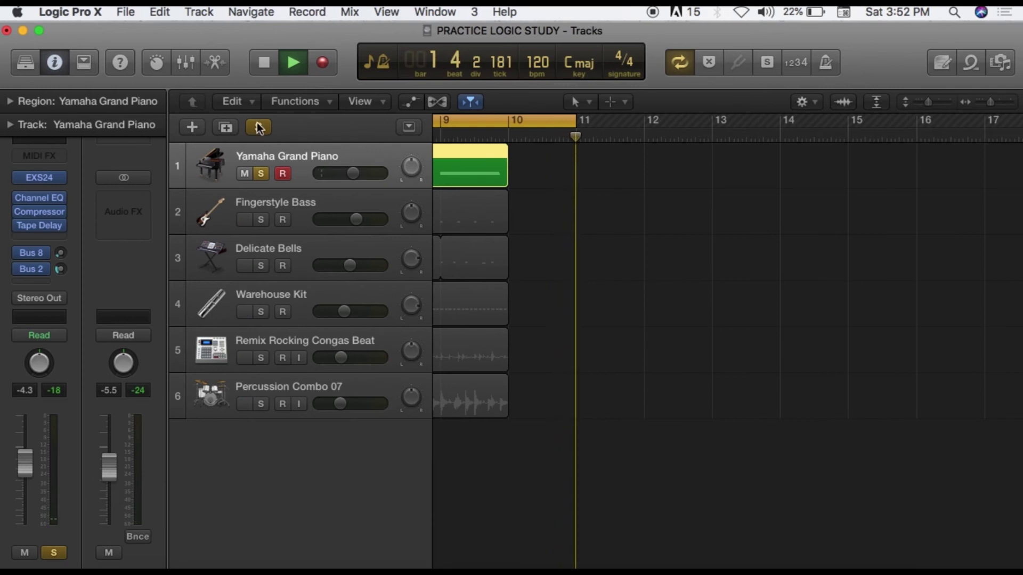
left_click(262, 64)
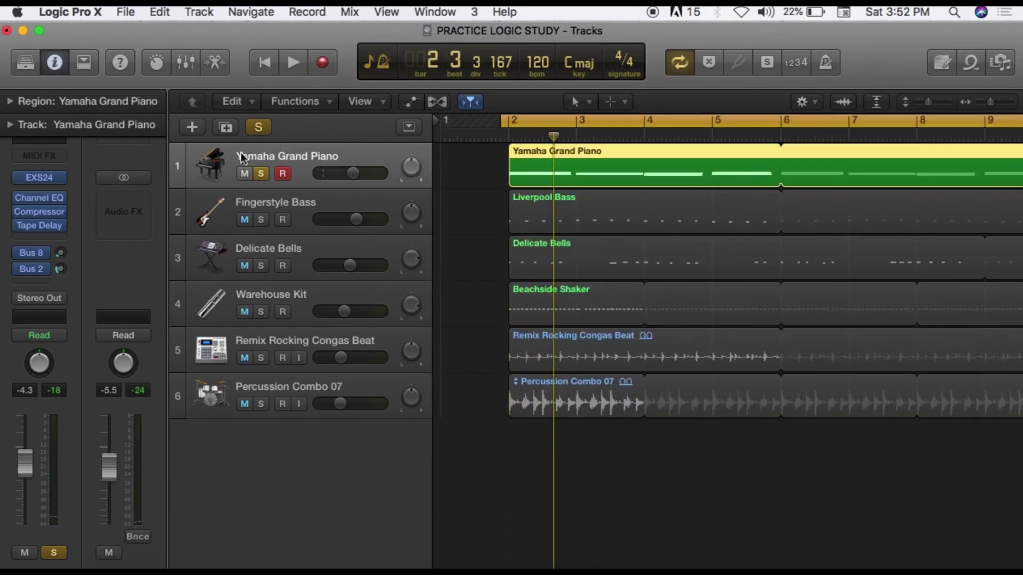
- Compare the instrument plug-ins of the piano, bass, bells and Warehouse Kit tracks, viewing the Sculpture and Drum Kits settings
mouse_move(61, 203)
mouse_move(55, 179)
left_click(272, 204)
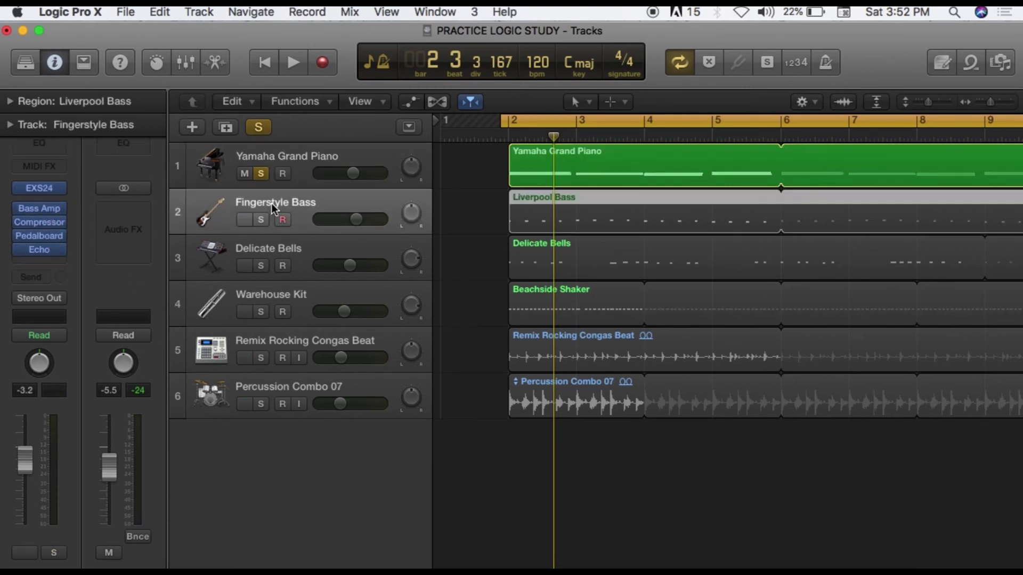
left_click(212, 252)
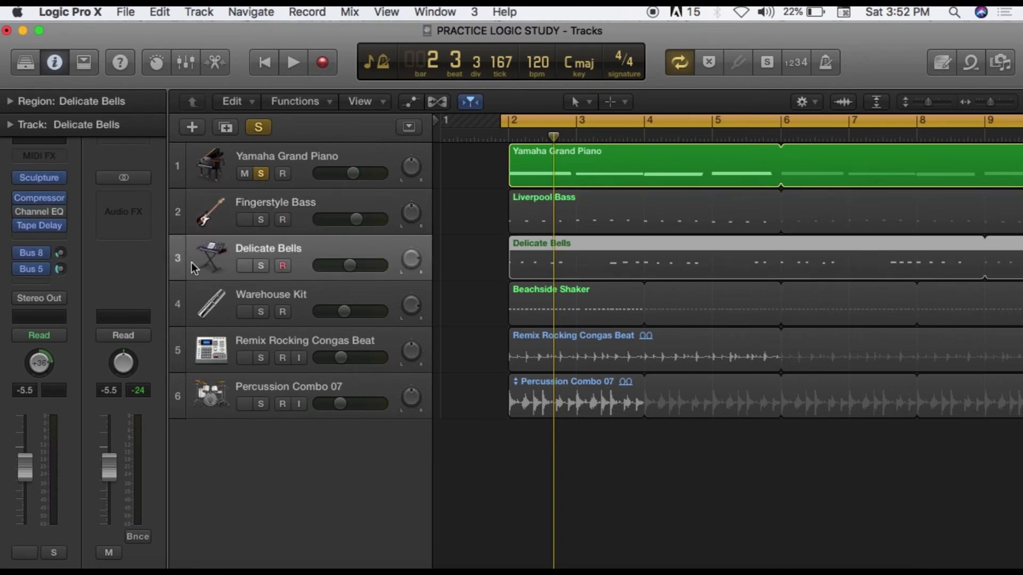
left_click(46, 175)
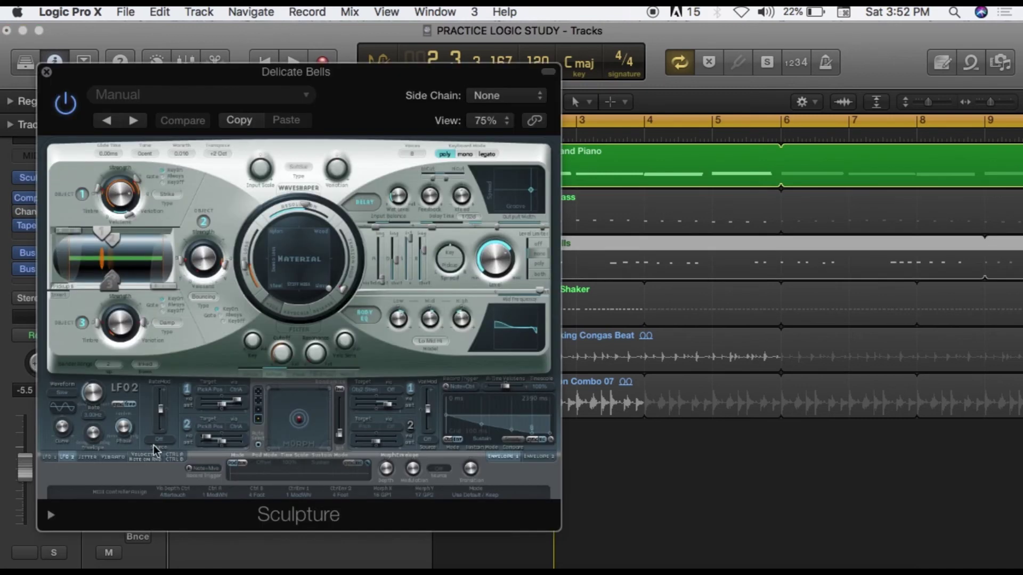
left_click(46, 73)
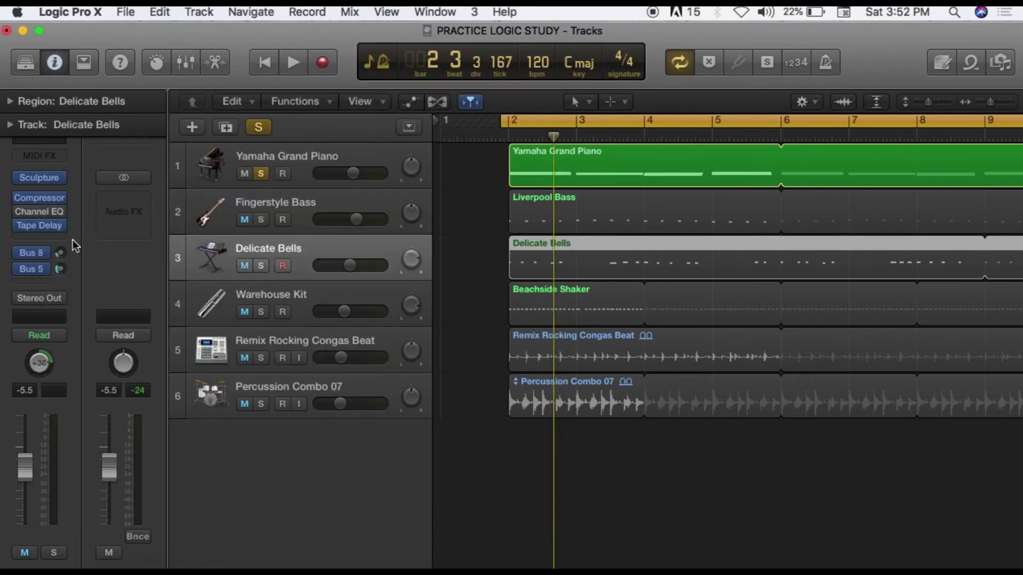
left_click(200, 321)
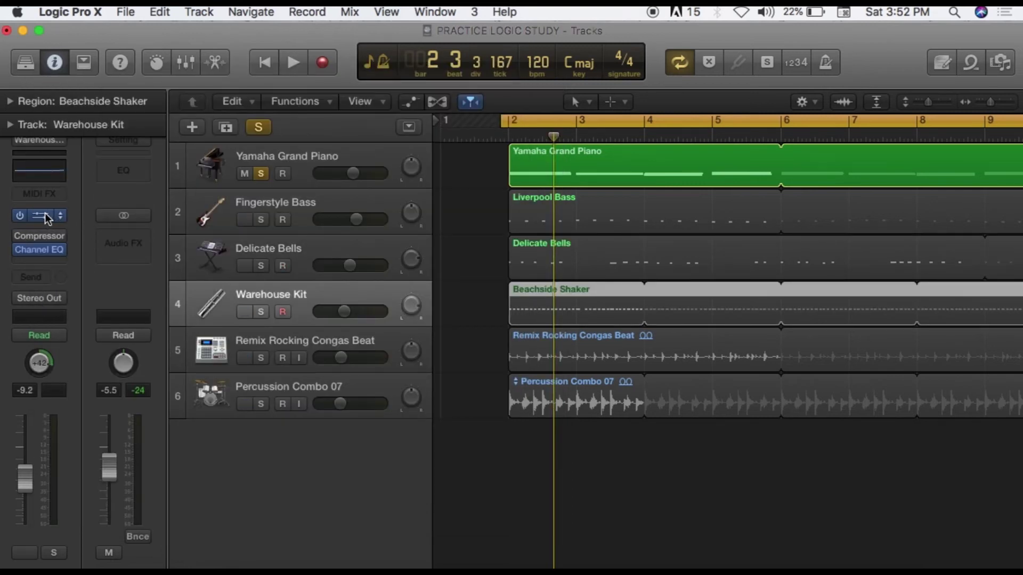
left_click(45, 214)
left_click(46, 72)
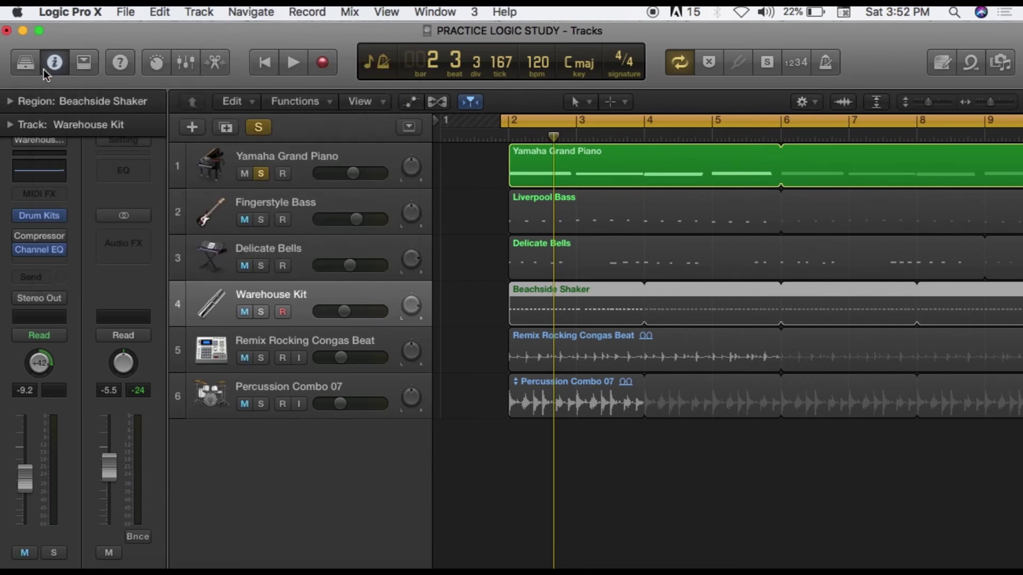
- Examine the audio effects listed on the channel strips of the Yamaha Grand Piano and Fingerstyle Bass tracks
left_click(197, 180)
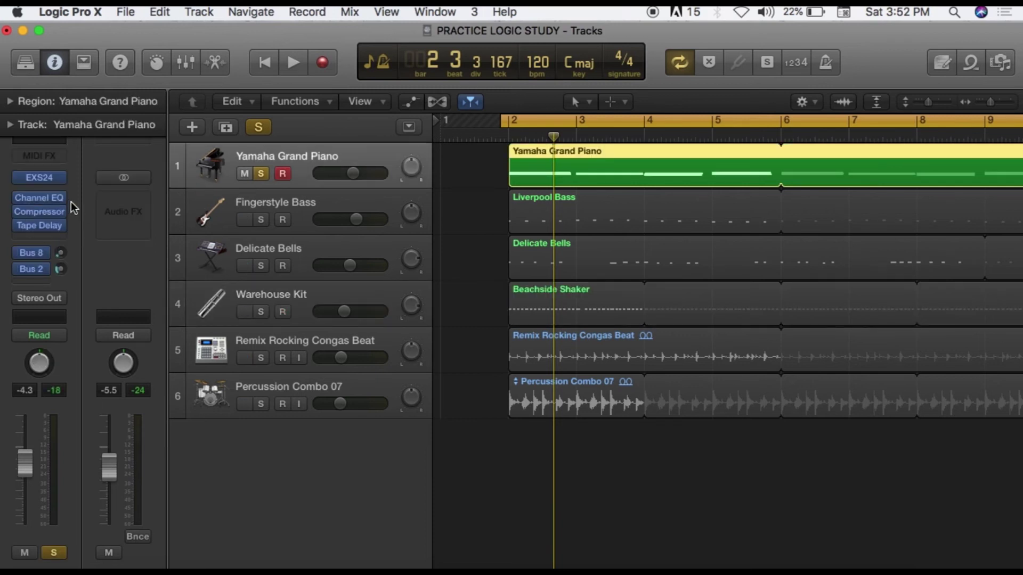
mouse_move(63, 199)
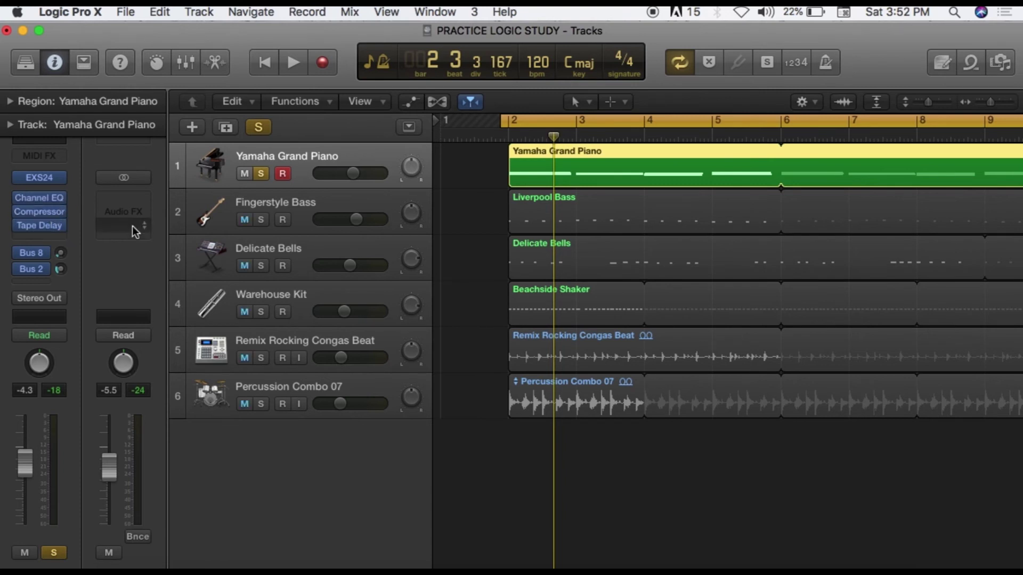
key("Down")
mouse_move(66, 257)
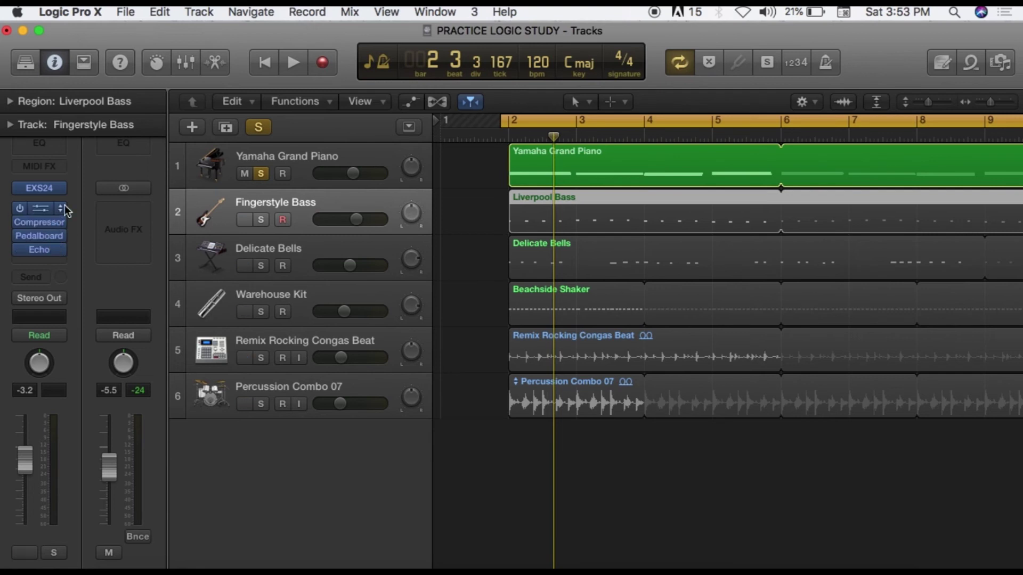
- Compare the audio effects on the channel strips of the Delicate Bells, Warehouse Kit and Fingerstyle Bass tracks
left_click(200, 260)
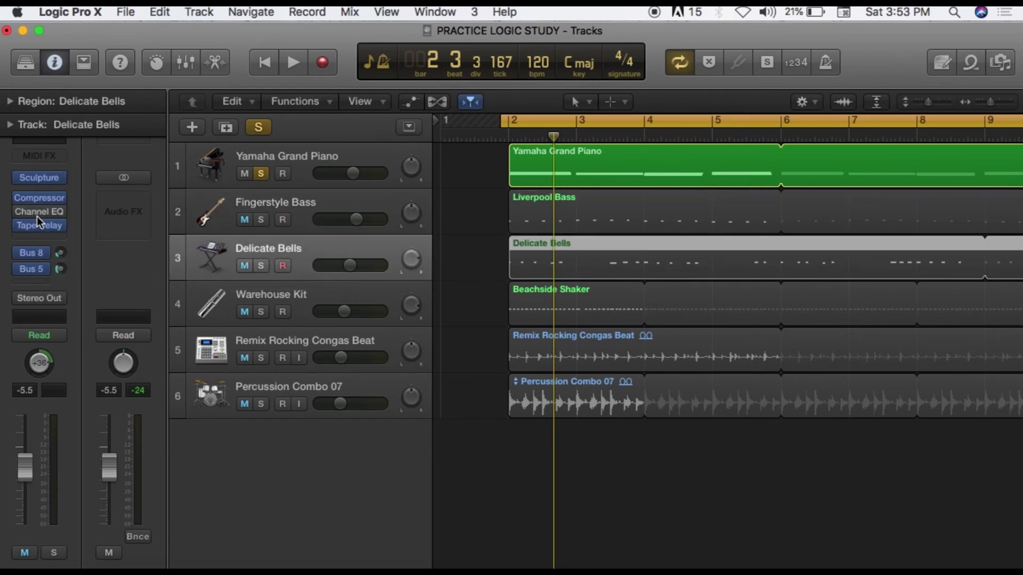
left_click(184, 296)
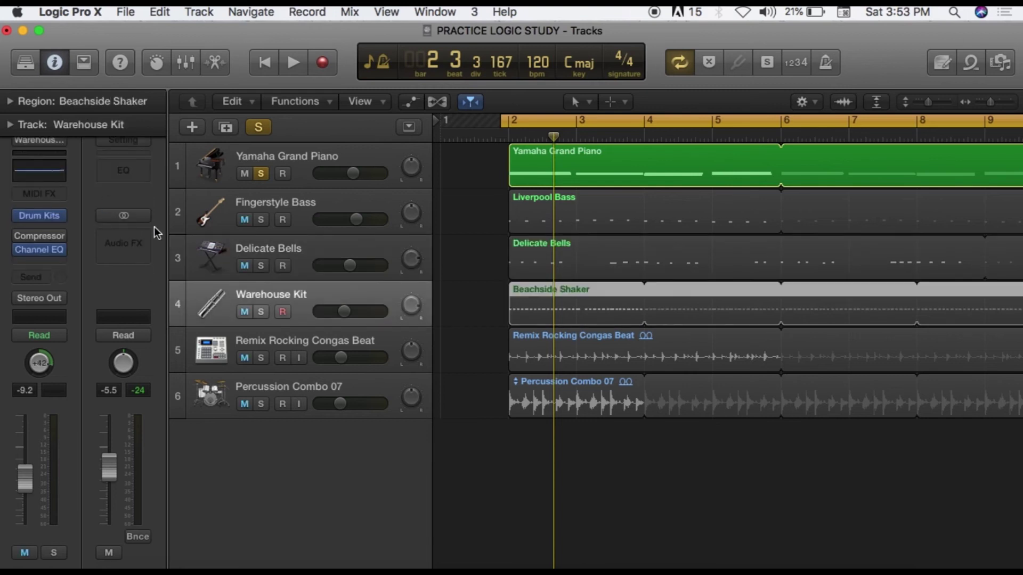
left_click(186, 256)
left_click(187, 216)
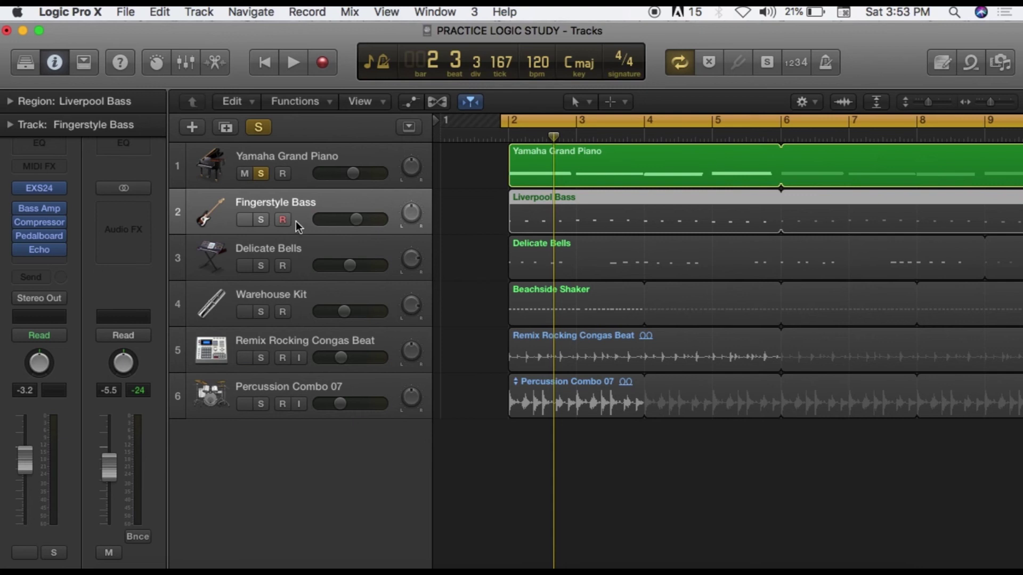
- Save the project with the Delicate Bells track selected and view the bus sends on its channel strip
left_click(203, 253)
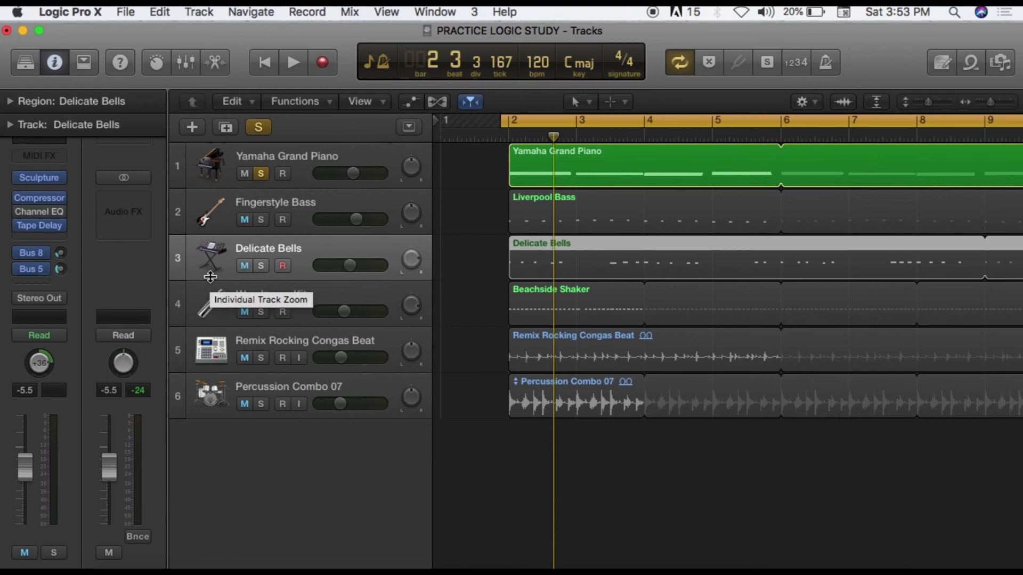
key("super+s")
mouse_move(28, 248)
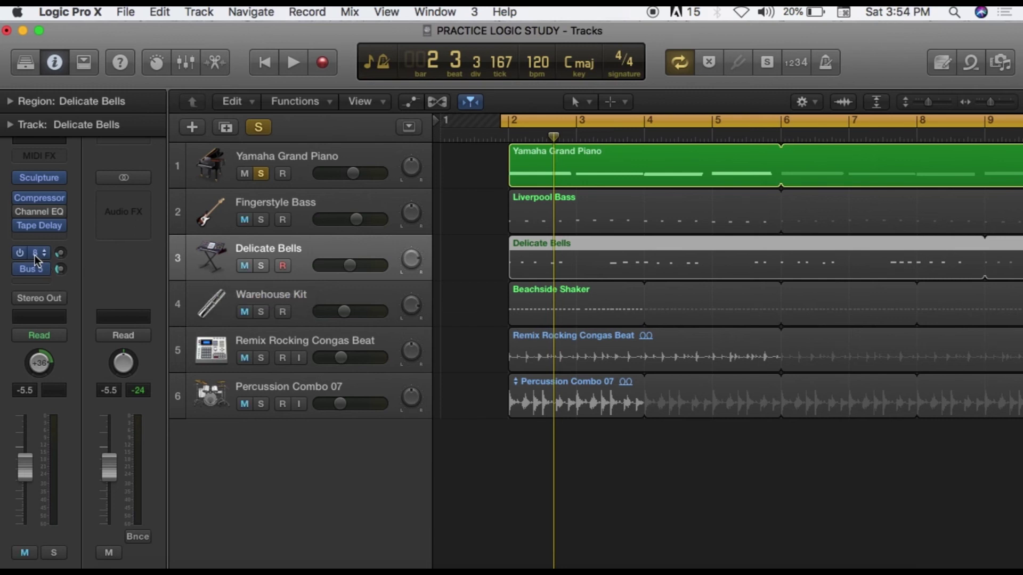
- Try the pan control on the Fingerstyle Bass channel strip and return it to centre
left_click(204, 208)
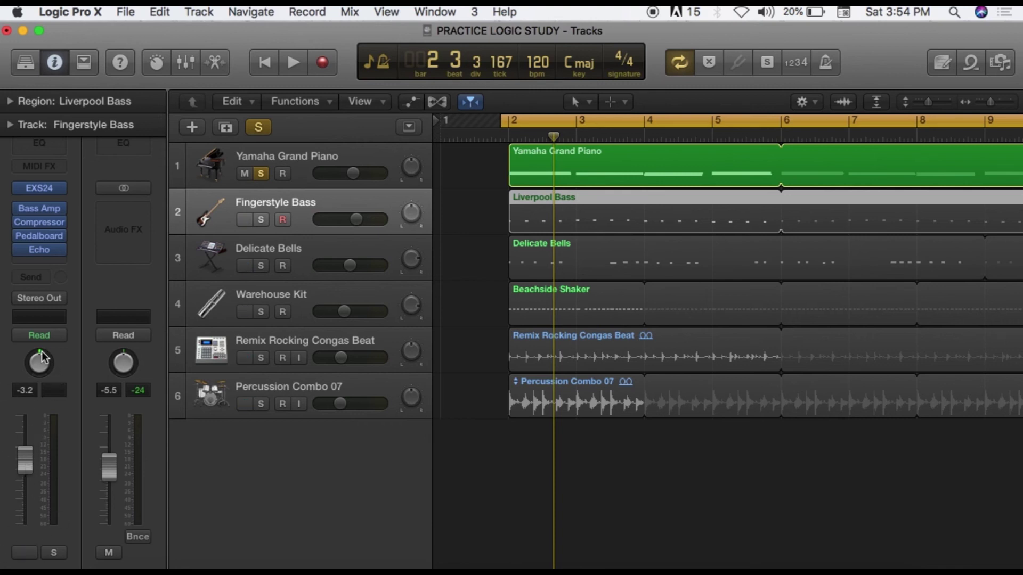
left_click_drag(41, 350, 24, 379)
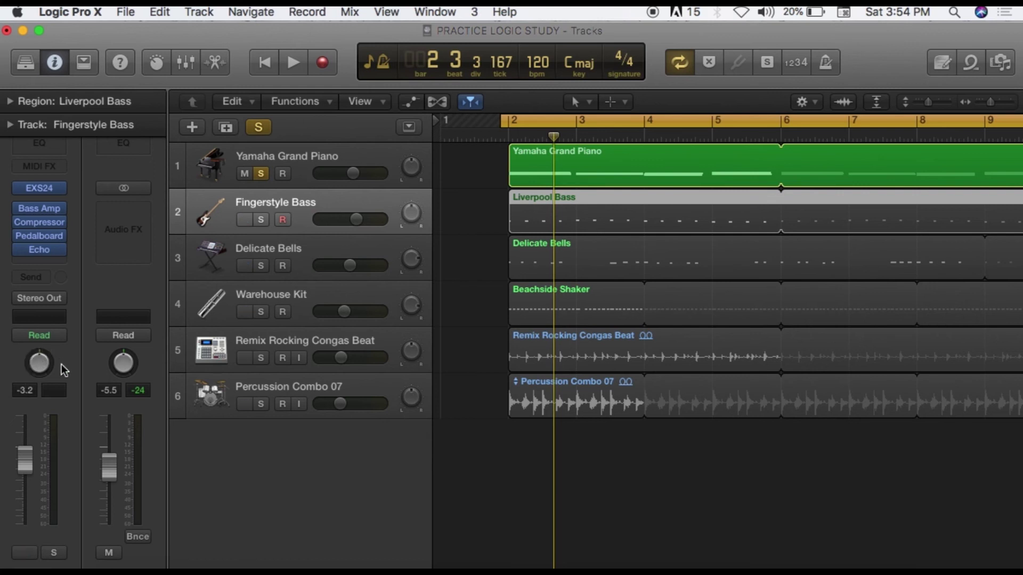
left_click(54, 391)
- Turn off soloing for all tracks and set the Fingerstyle Bass volume to -2.2 dB
left_click(258, 127)
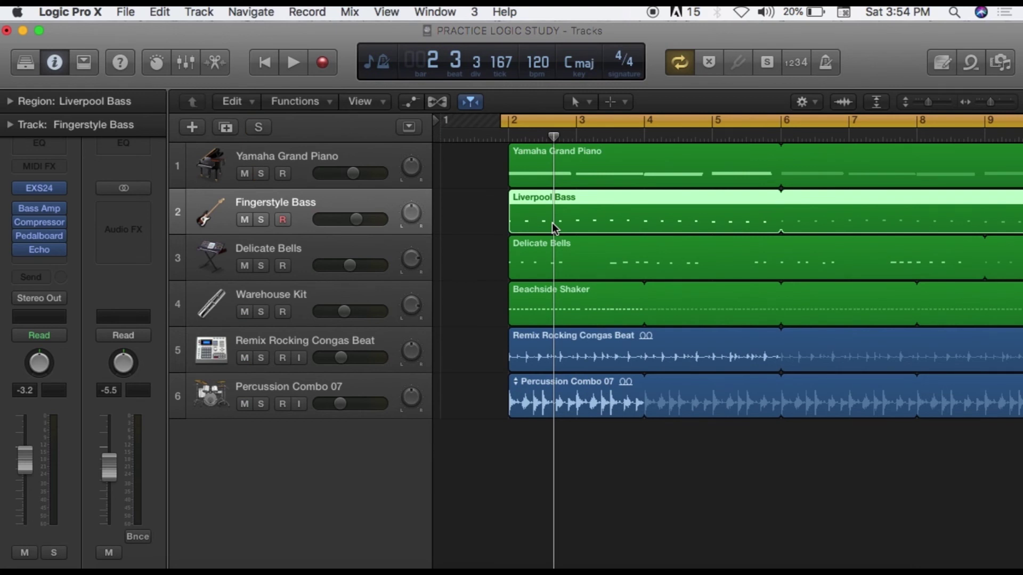
mouse_move(25, 459)
left_mouse_down()
mouse_move(24, 471)
mouse_move(25, 457)
left_mouse_up()
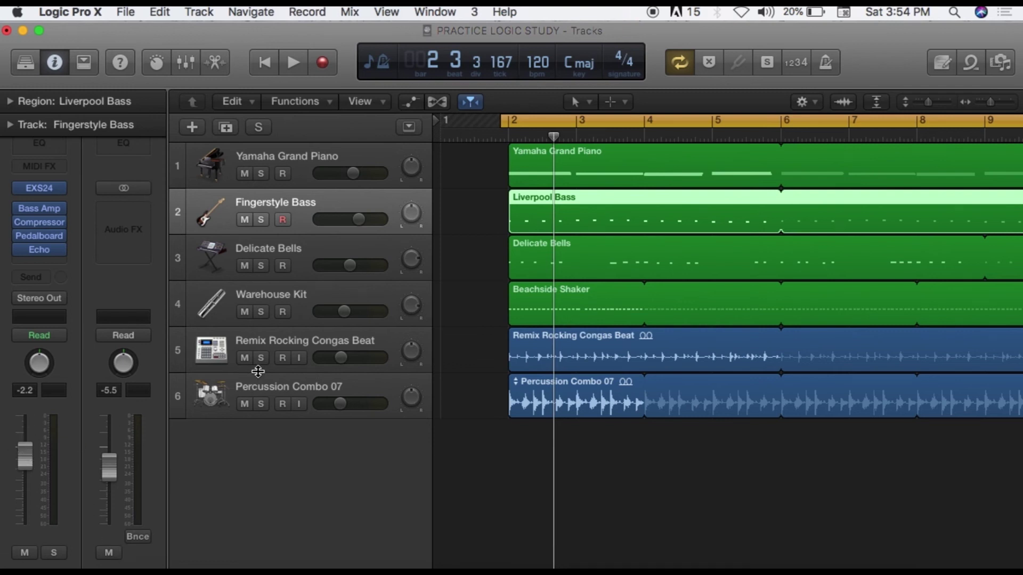
- View the channel strip levels of the Delicate Bells and Yamaha Grand Piano tracks, and hide the Inspector
left_click(206, 265)
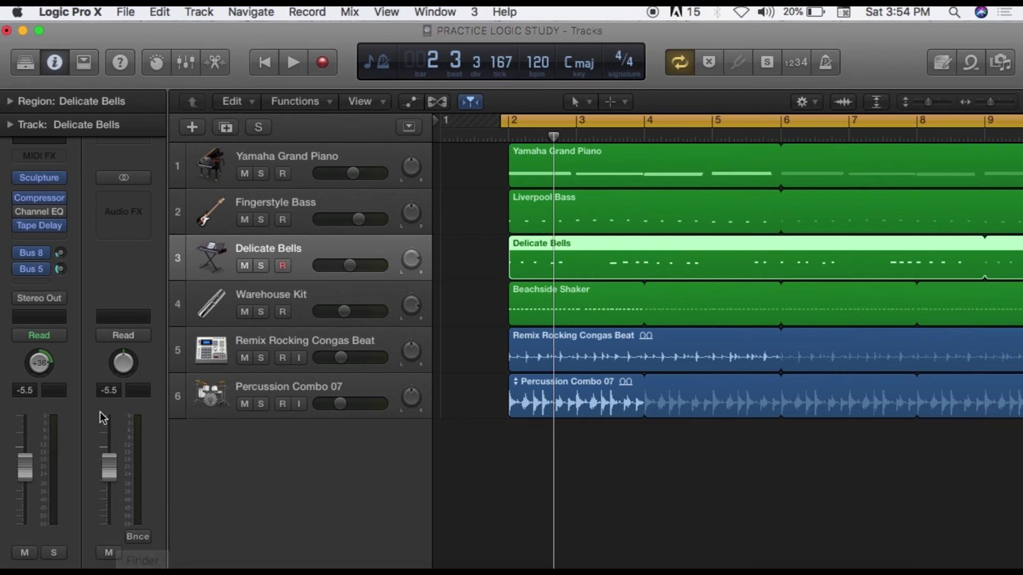
left_click(208, 159)
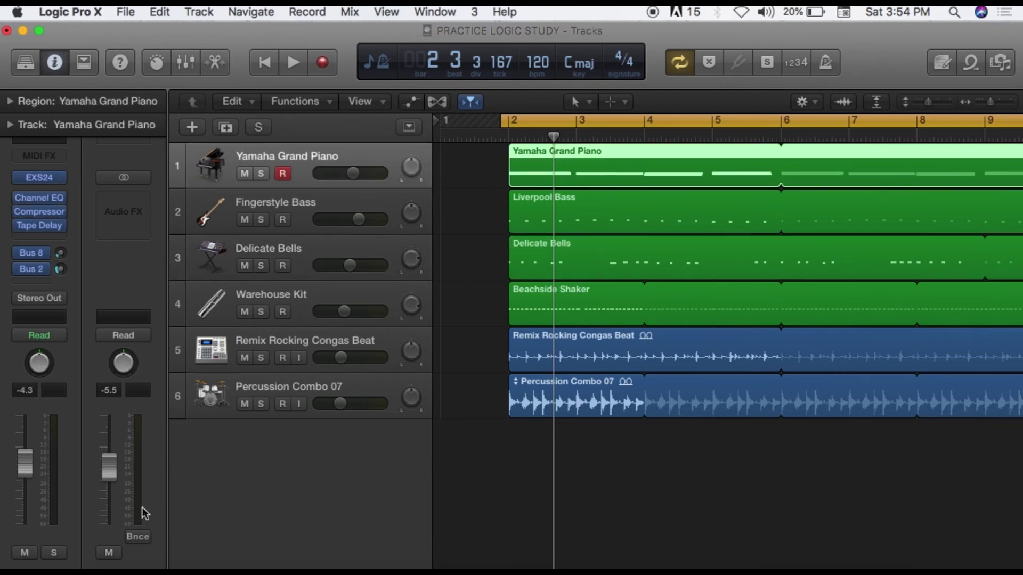
left_click(54, 66)
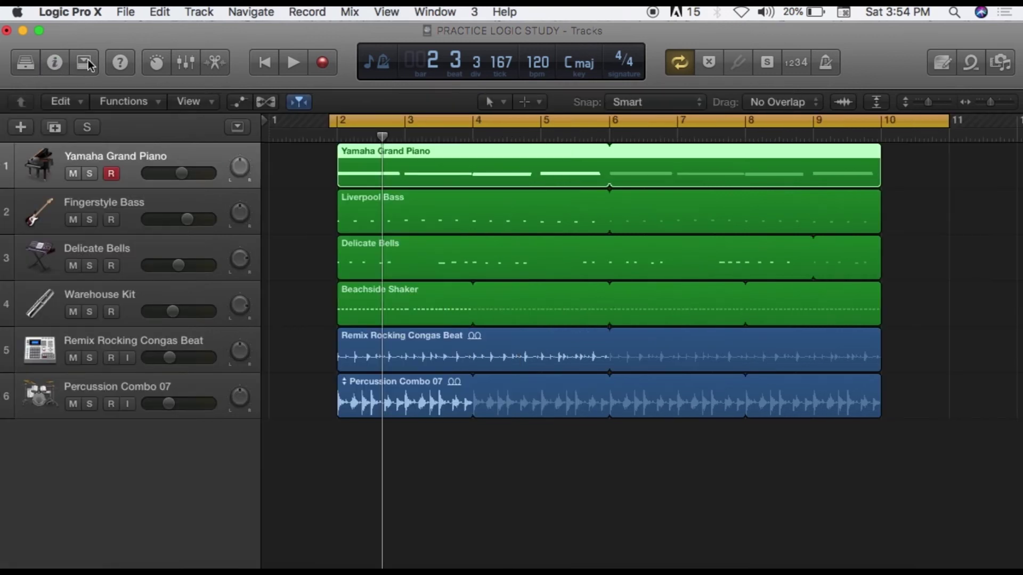
- Show and hide the toolbar and the Yamaha Grand Piano's Smart Controls in turn
left_click(85, 63)
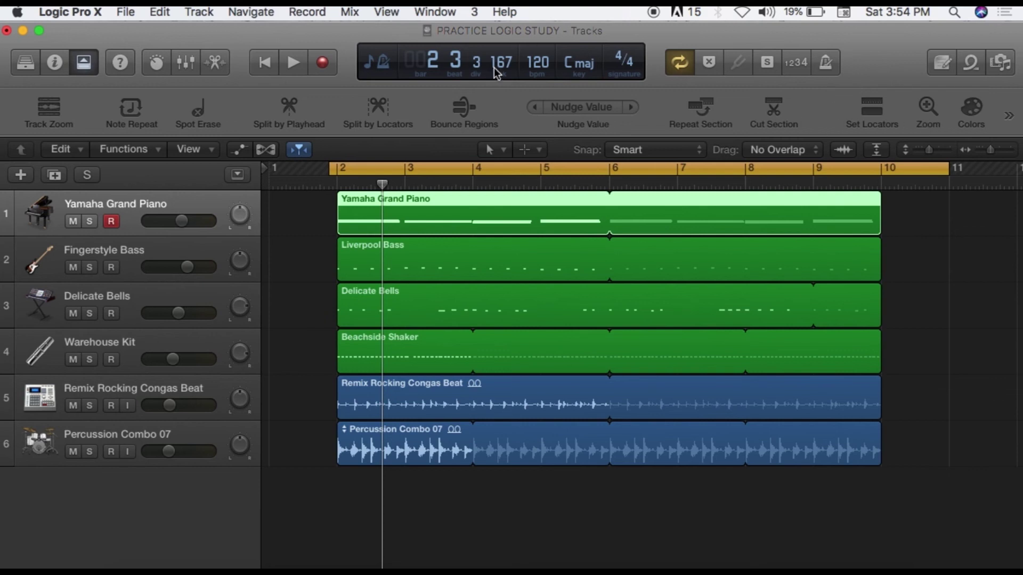
left_click(92, 62)
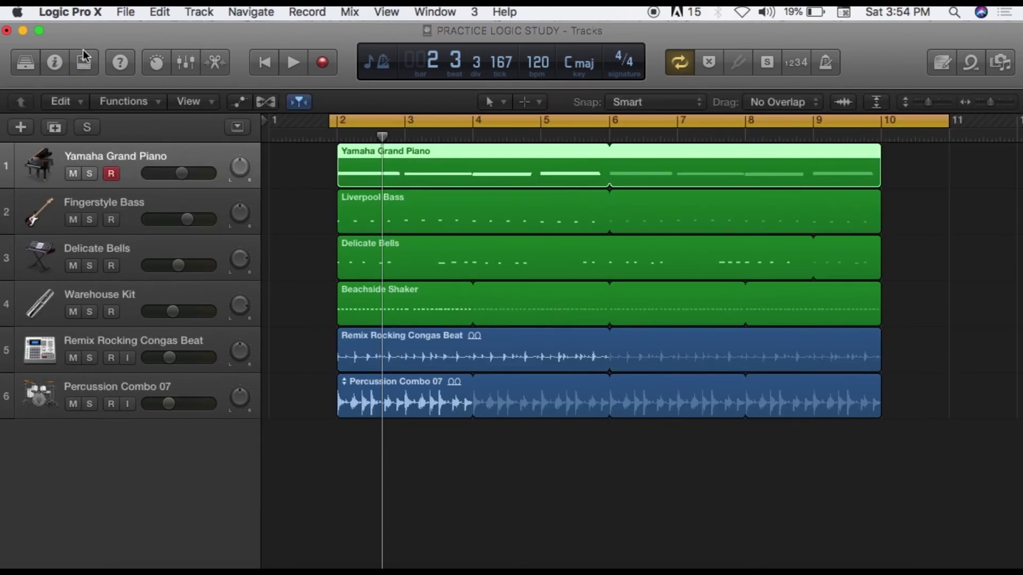
left_click(156, 63)
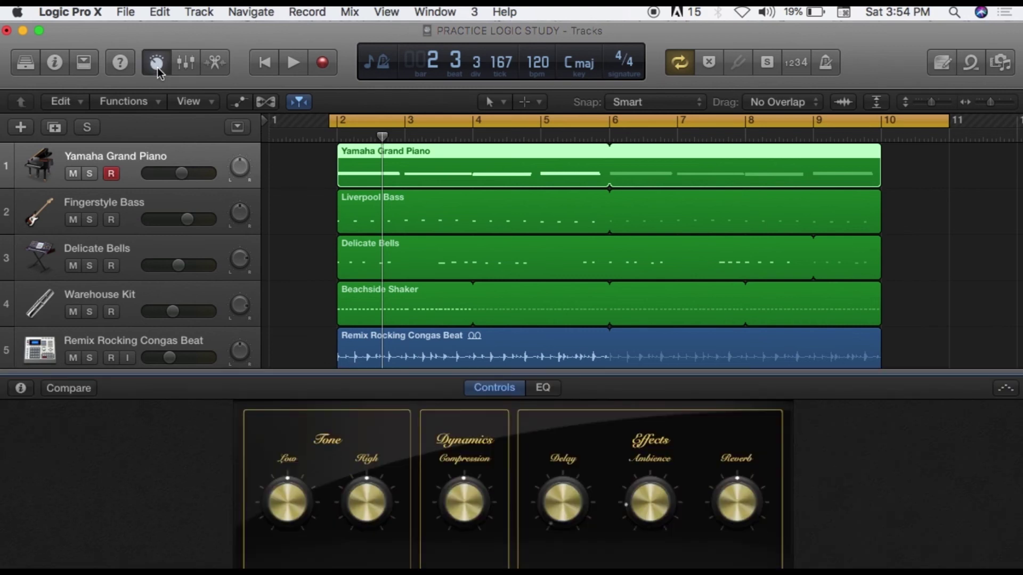
left_click(157, 66)
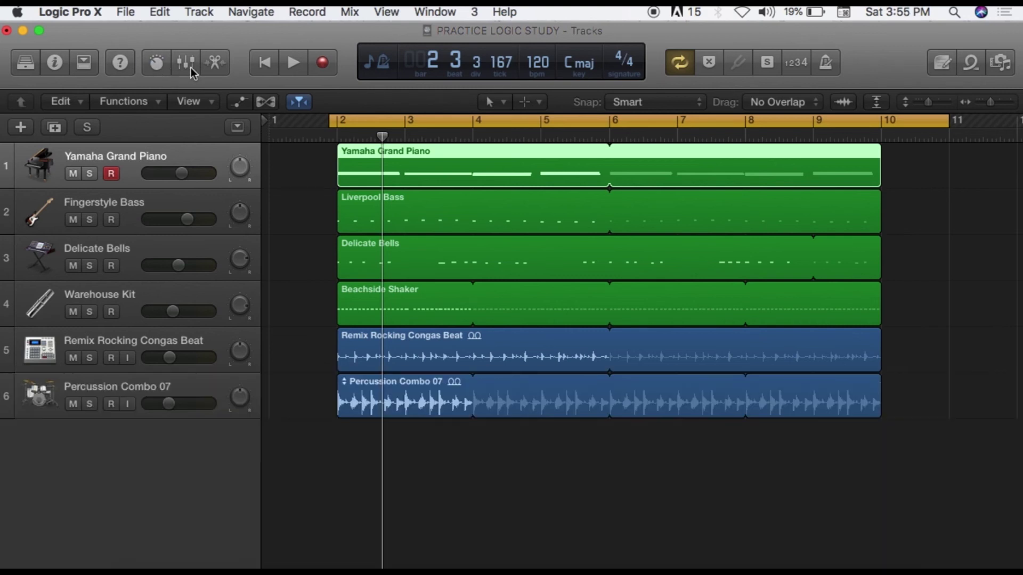
- View the Mixer below the tracks, enlarged to show sends, pans and faders, and close it again
left_click(187, 67)
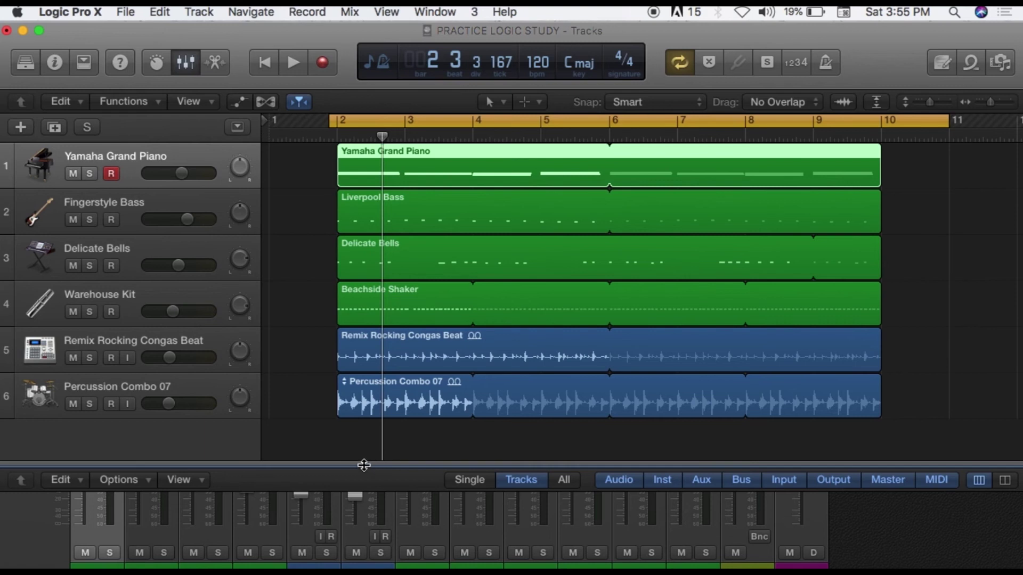
left_click_drag(364, 464, 348, 181)
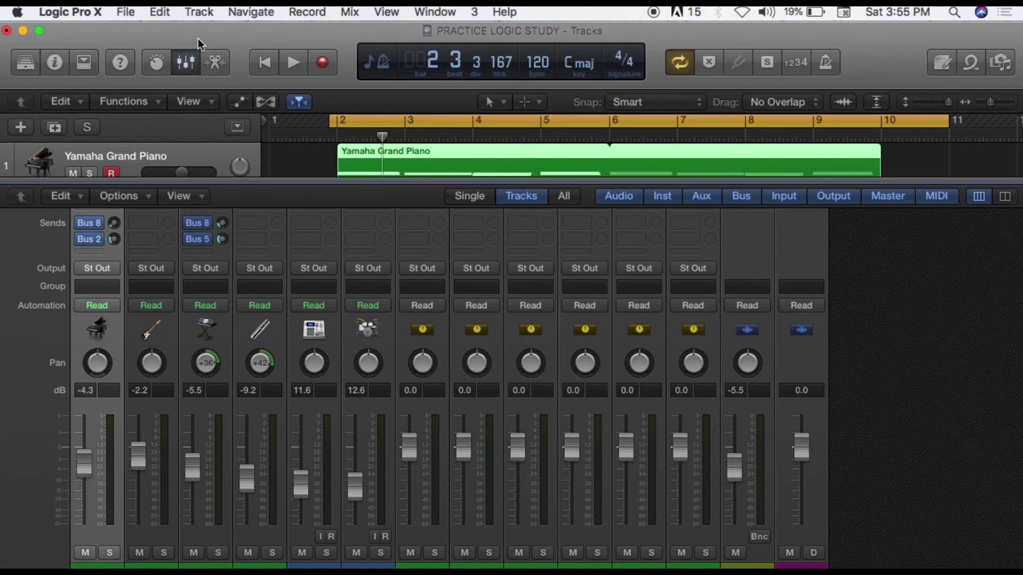
left_click(186, 62)
- View the Yamaha Grand Piano notes in the Piano Roll, and audition the first notes of the Liverpool Bass region there
left_click(216, 62)
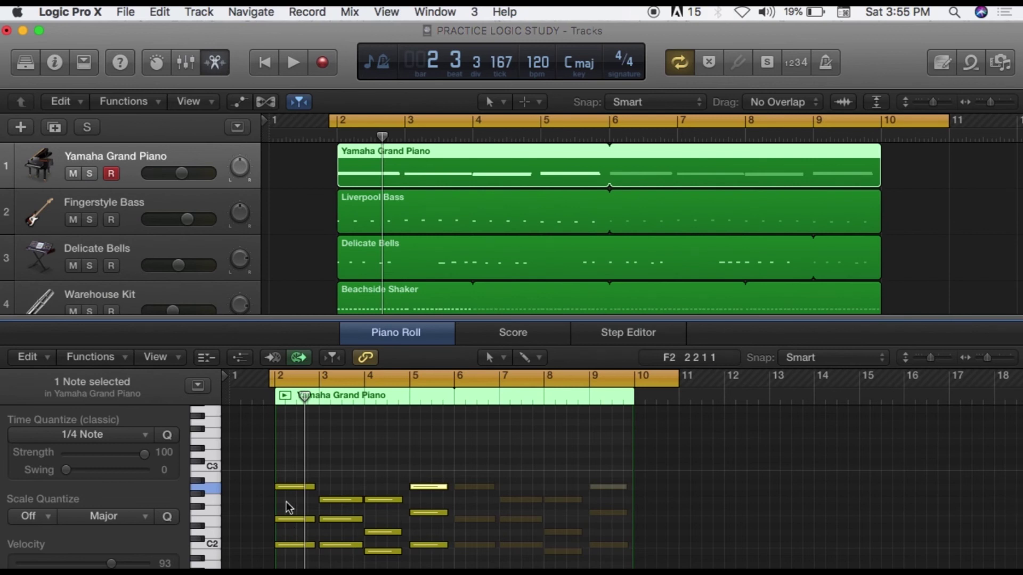
left_click(220, 67)
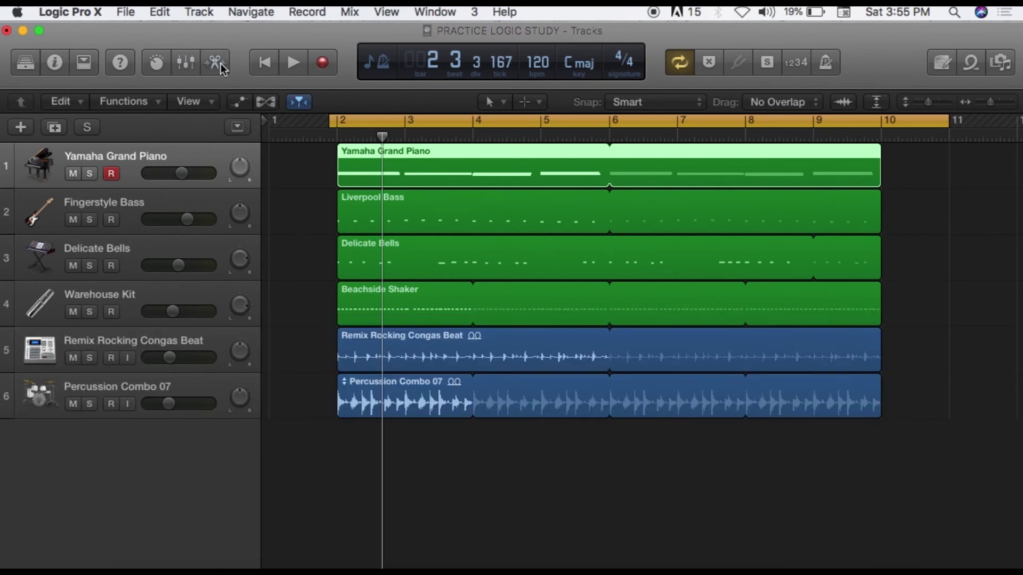
left_click(211, 203)
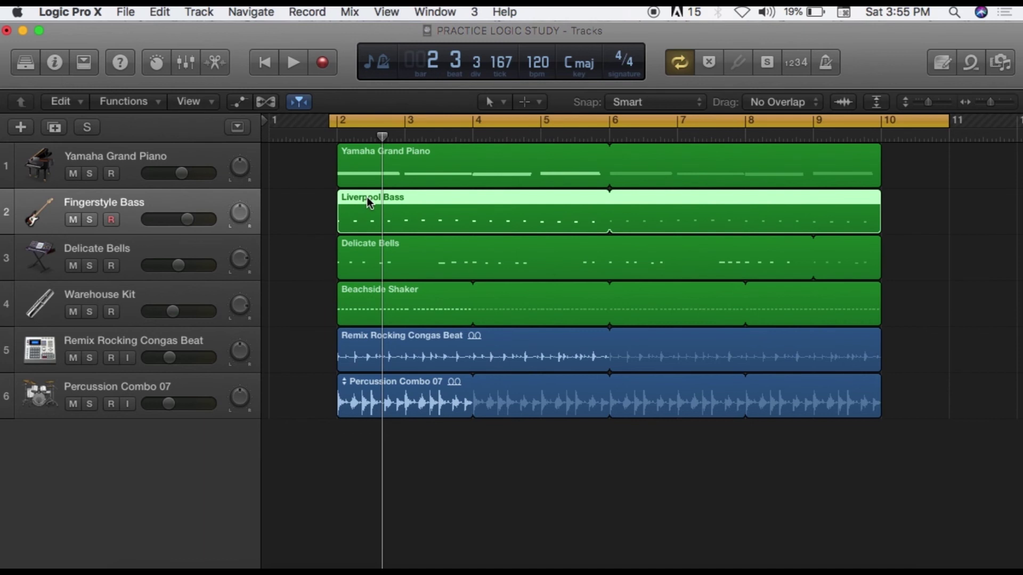
left_click(216, 63)
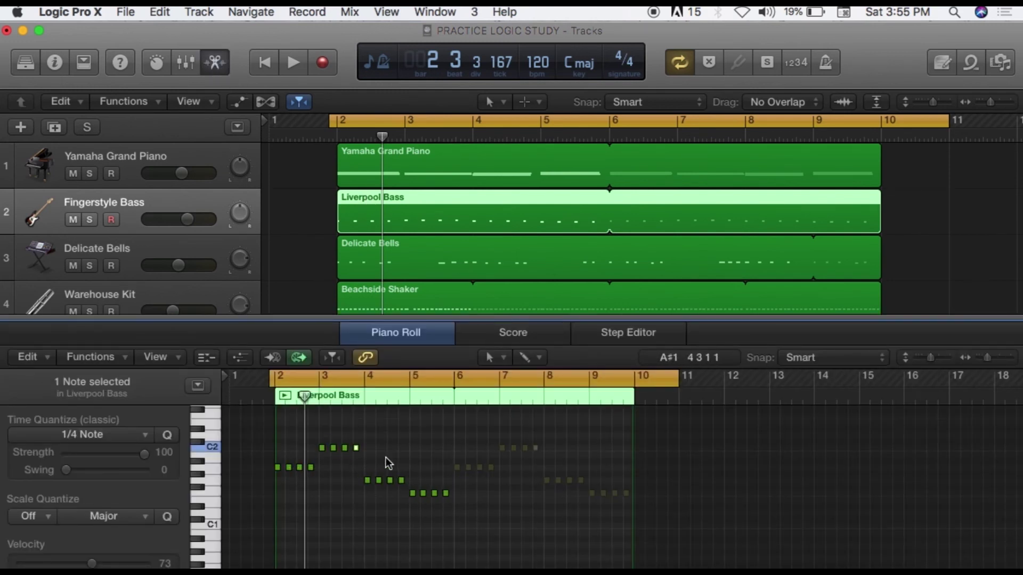
left_click(206, 461)
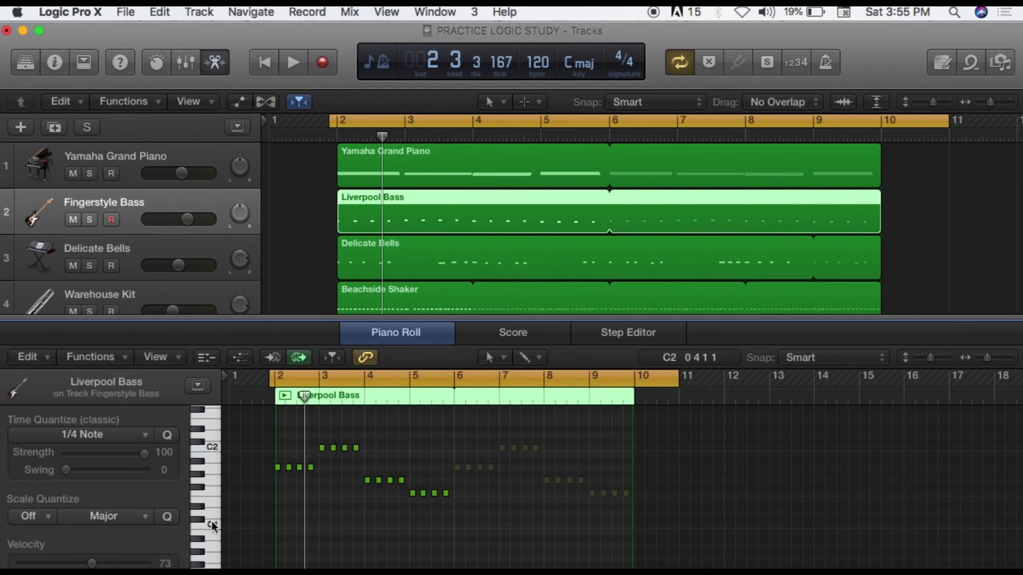
left_click(278, 468)
left_click(290, 468)
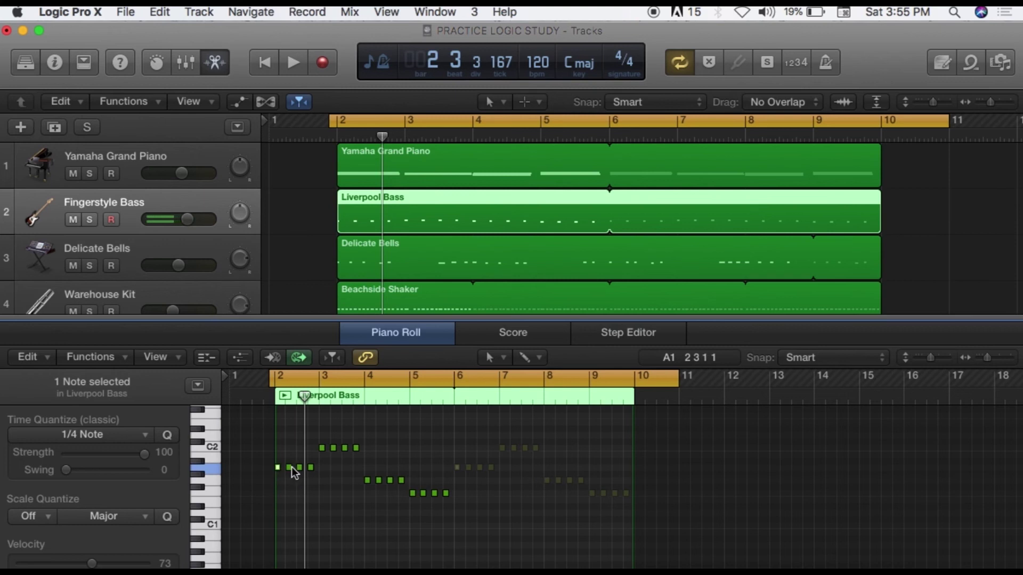
- Compare the note patterns of the Delicate Bells, Yamaha Grand Piano and Liverpool Bass regions in the Piano Roll
left_click(208, 251)
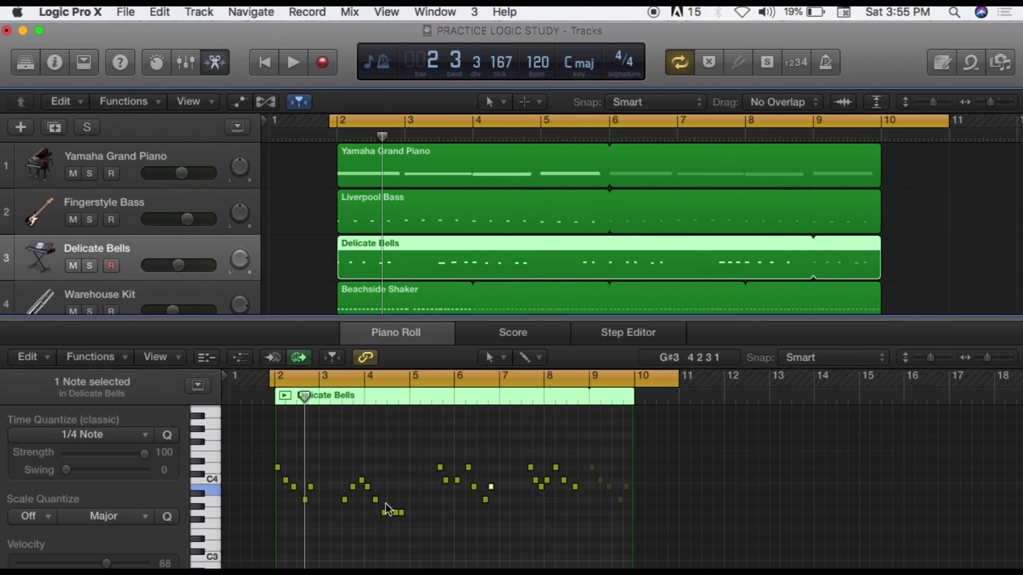
left_click(360, 162)
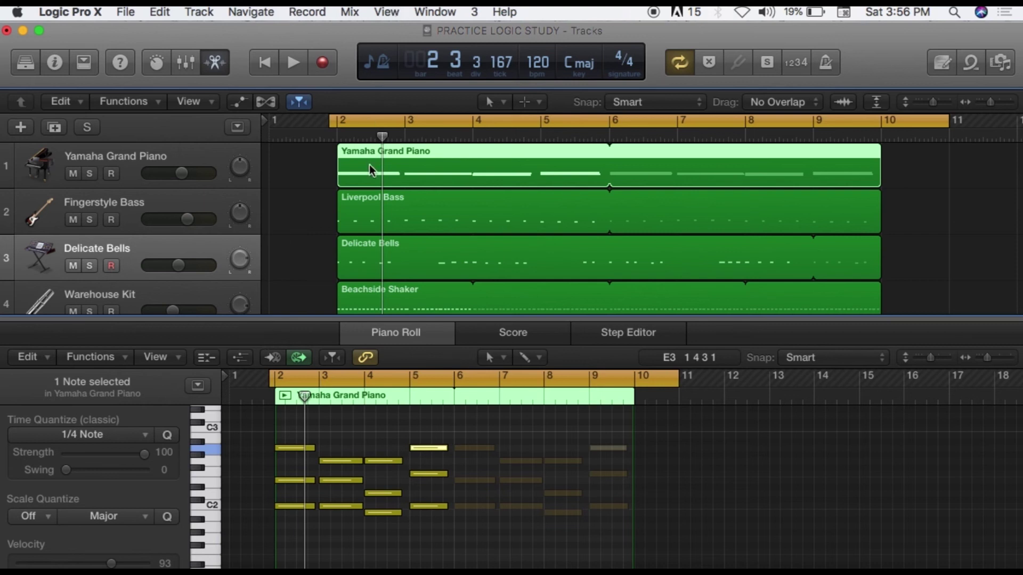
left_click(371, 213)
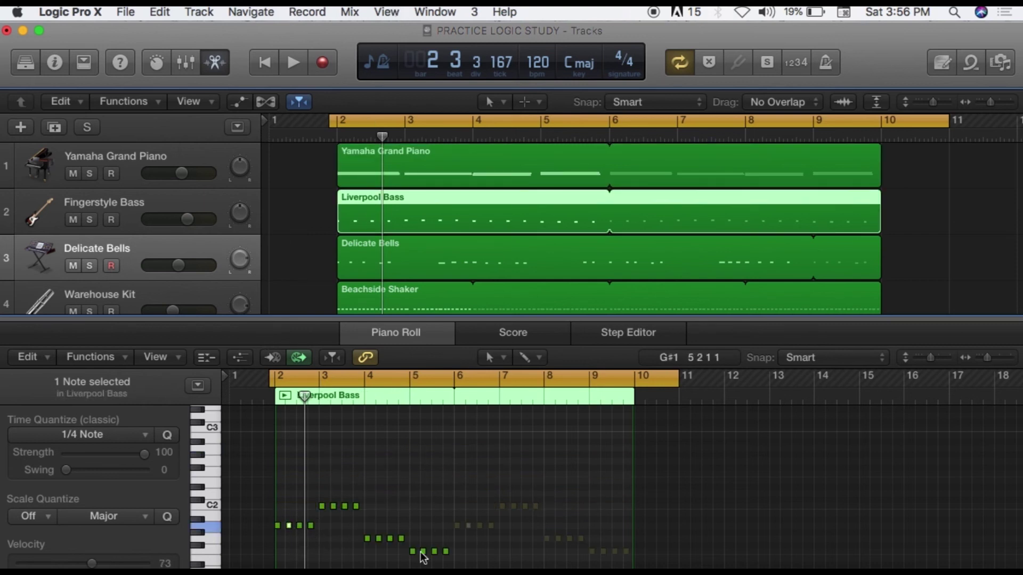
left_click(412, 158)
left_click(394, 209)
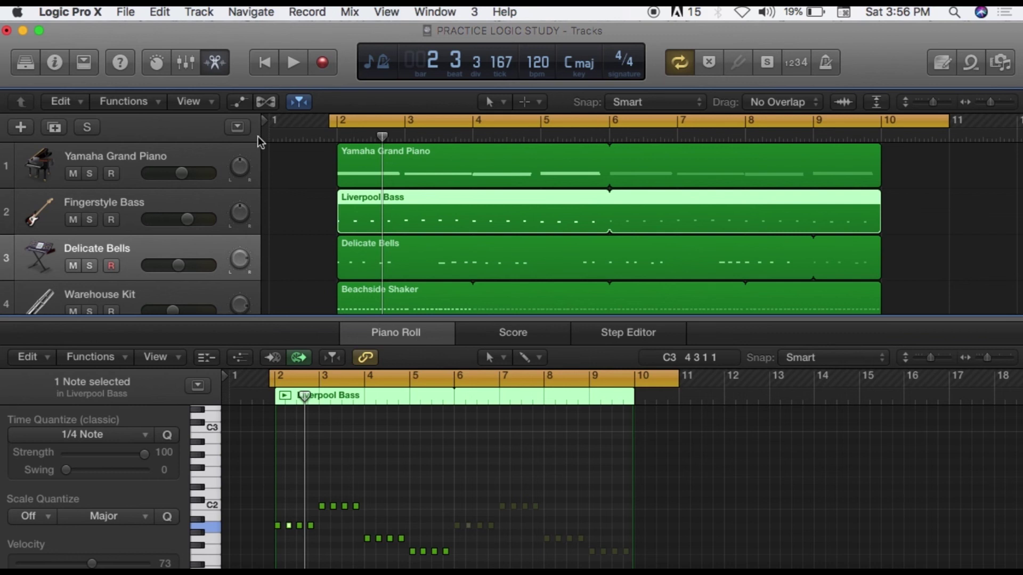
- View the notes of the Fingerstyle Bass, Delicate Bells and Warehouse Kit tracks in the Piano Roll, and close the editor
left_click(115, 202)
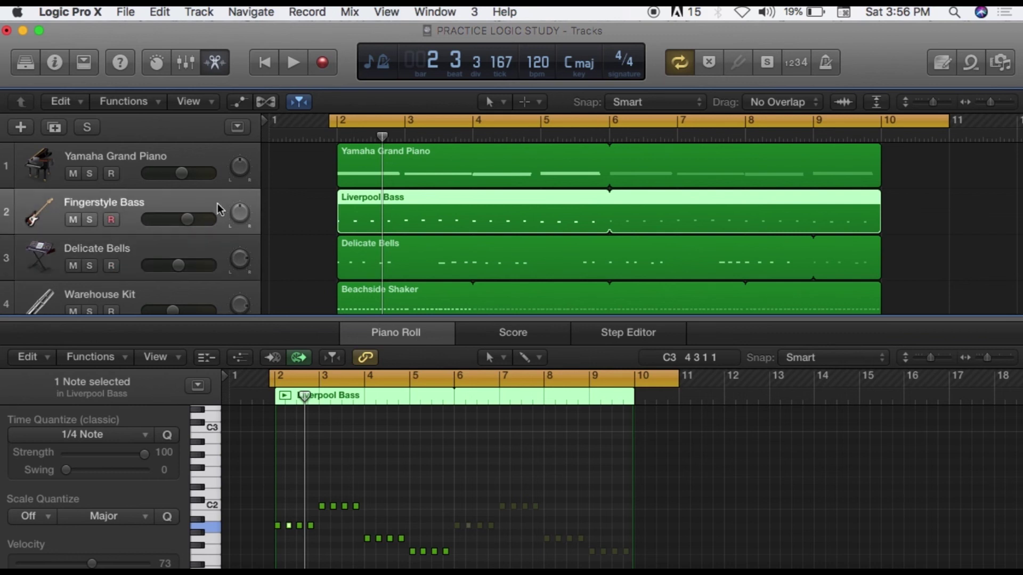
left_click(160, 250)
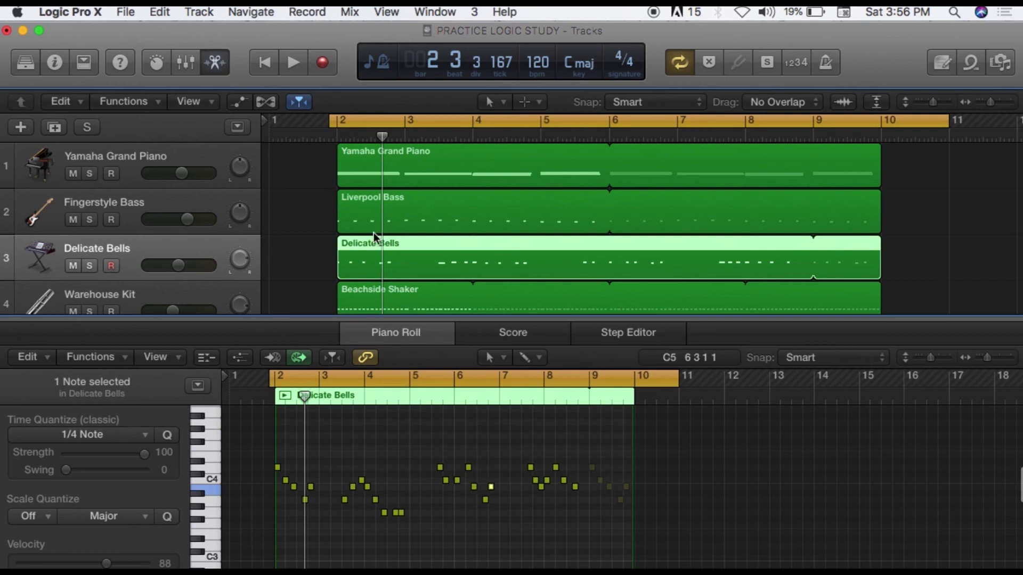
left_click(210, 299)
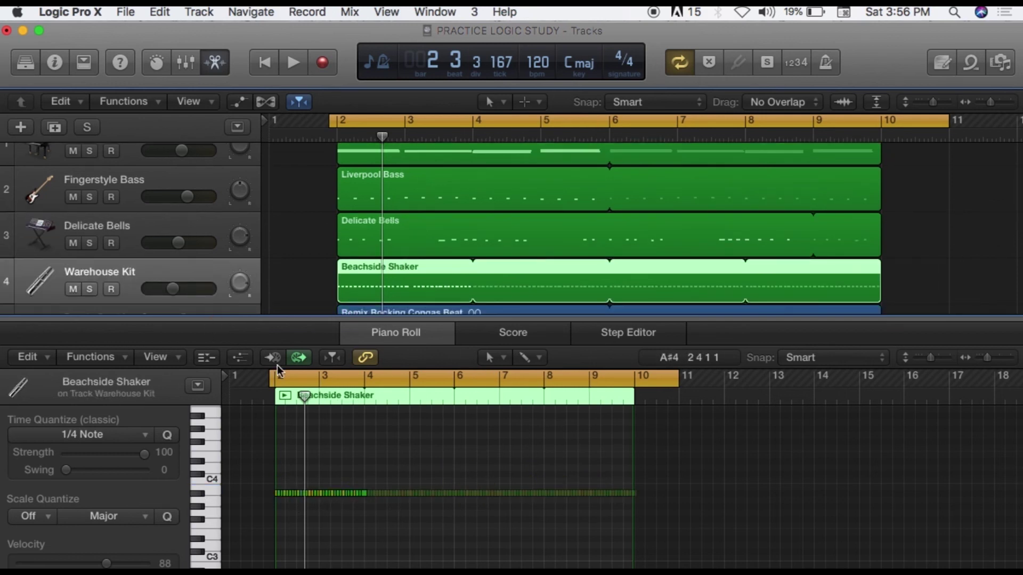
left_click(216, 62)
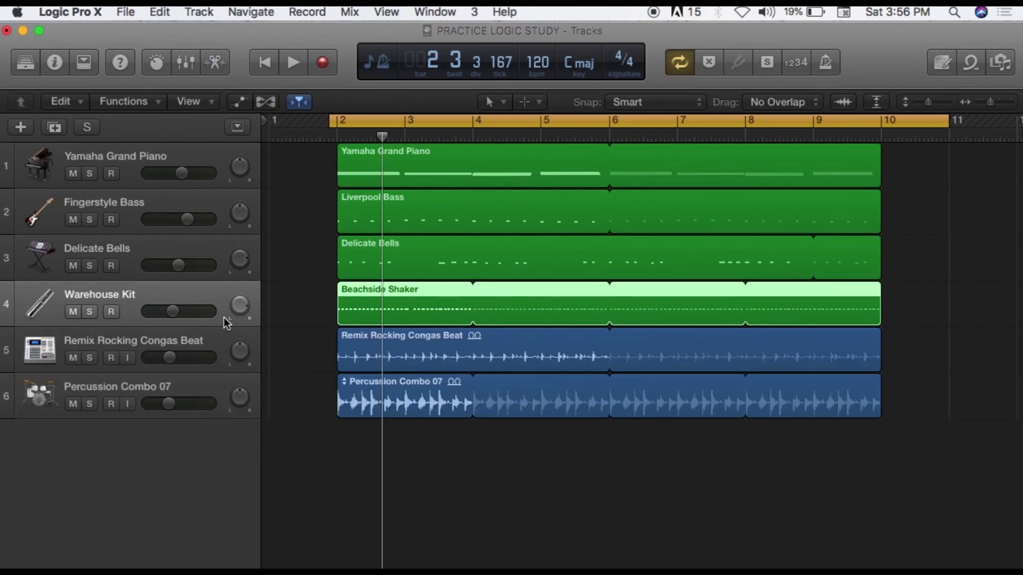
- View the Remix Rocking Congas Beat region's waveform in the audio track editor and close the editor
left_click(368, 349)
left_click(210, 343)
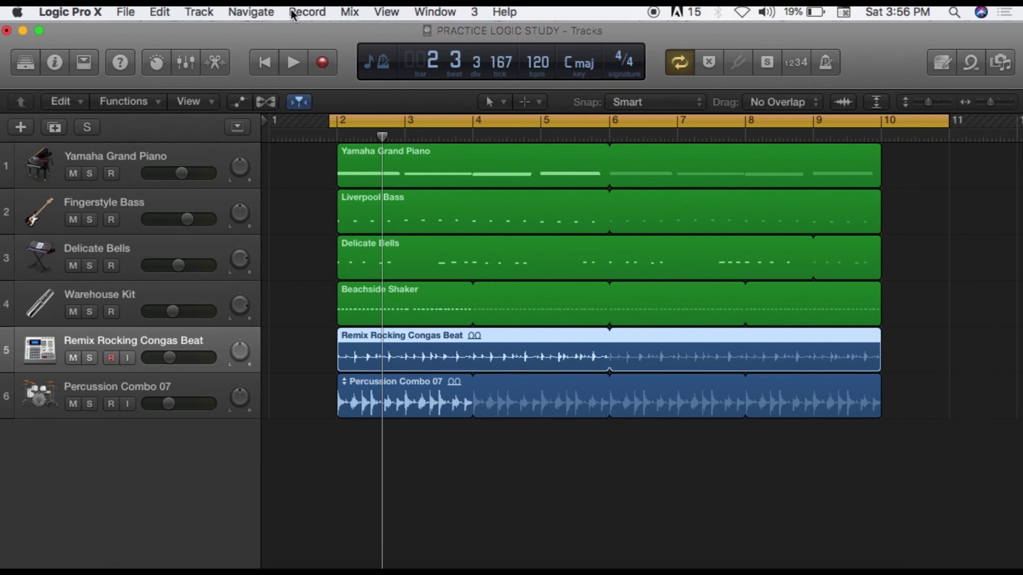
left_click(215, 62)
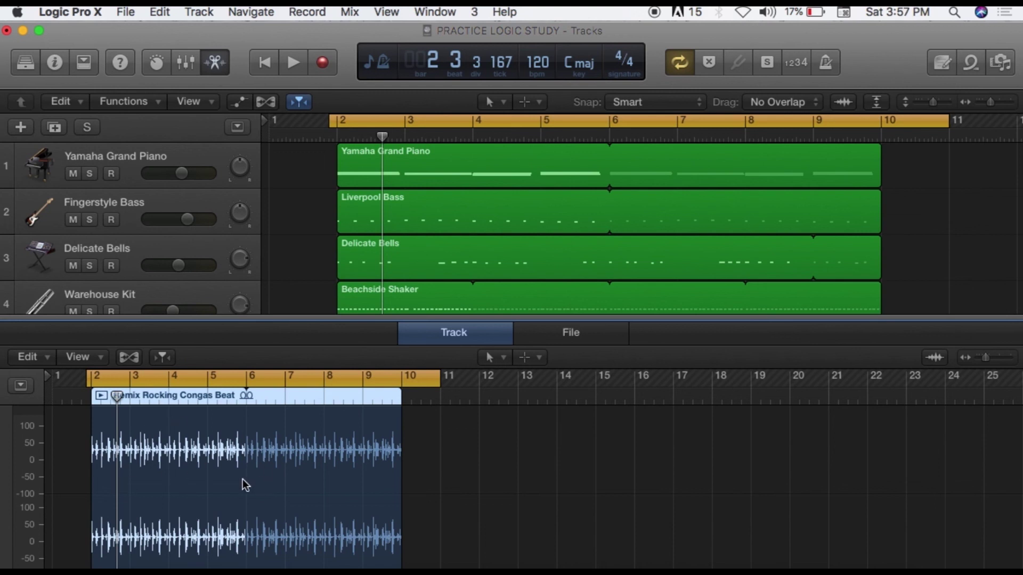
left_click(213, 62)
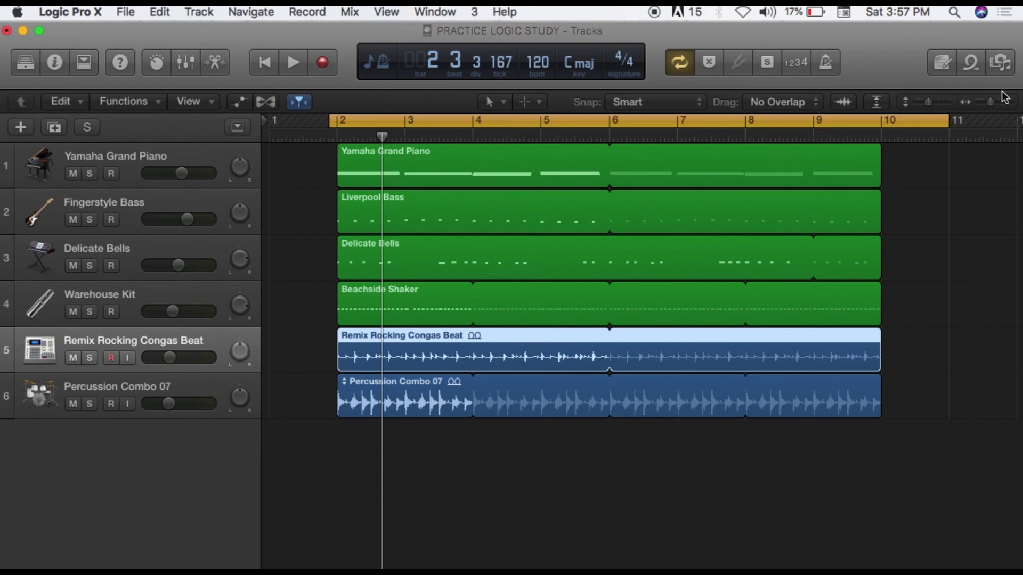
- Zoom out the Tracks area horizontally and vertically, and return the playhead to the project start at bar 1
mouse_move(990, 102)
left_mouse_down()
mouse_move(978, 102)
mouse_move(1004, 103)
mouse_move(990, 104)
left_mouse_up()
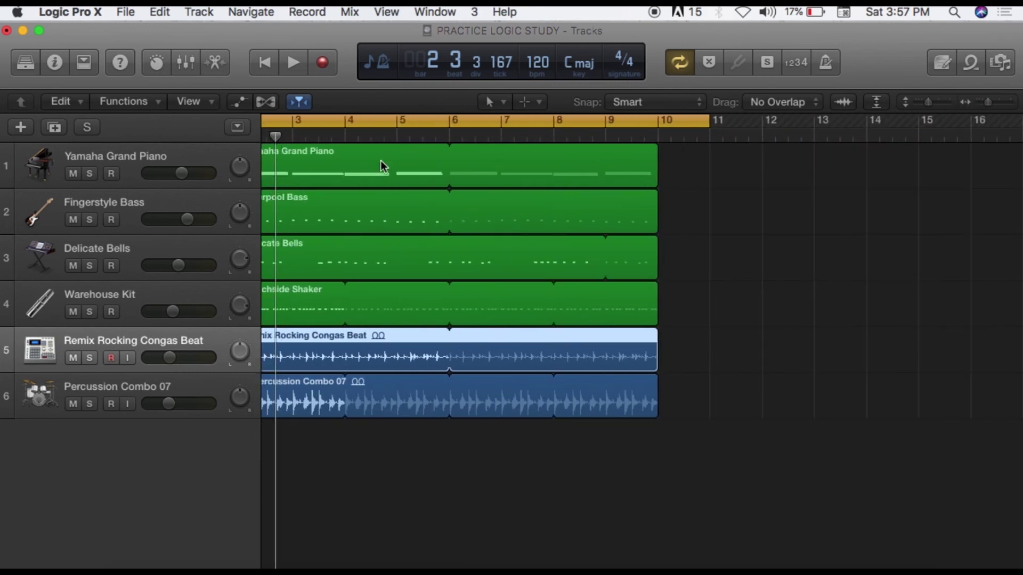
left_click_drag(275, 136, 184, 139)
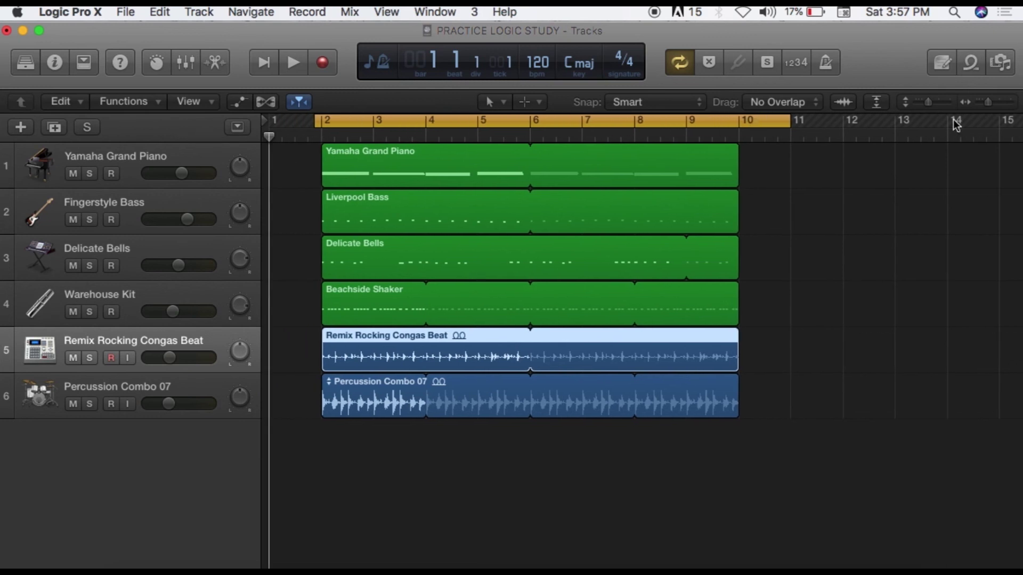
mouse_move(929, 103)
left_mouse_down()
mouse_move(951, 105)
mouse_move(930, 104)
left_mouse_up()
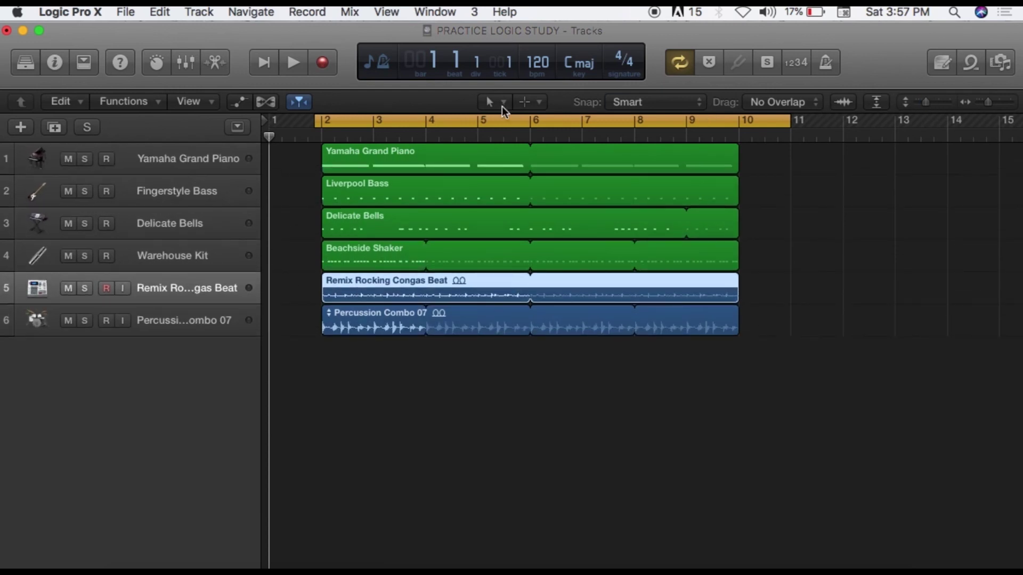
left_click(299, 101)
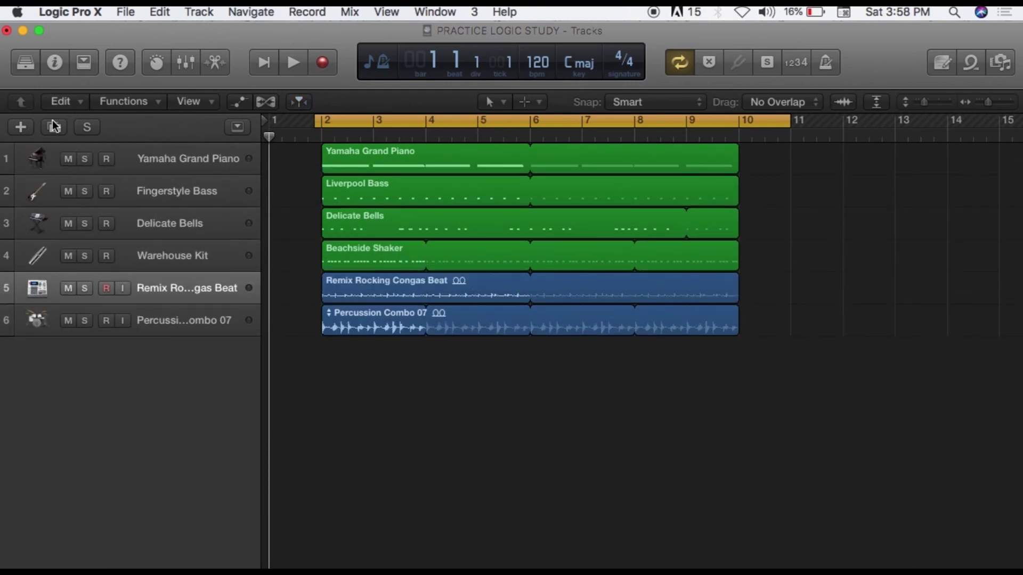
- Show the global tracks and create a marker named "intro" at bar 2
left_click(246, 129)
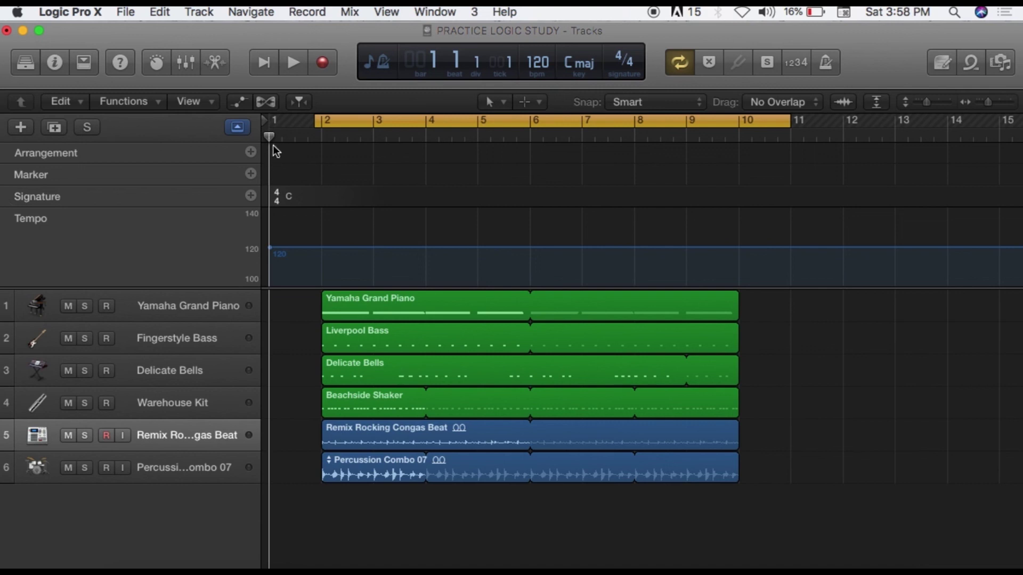
left_click_drag(270, 134, 323, 132)
key("ctrl+period")
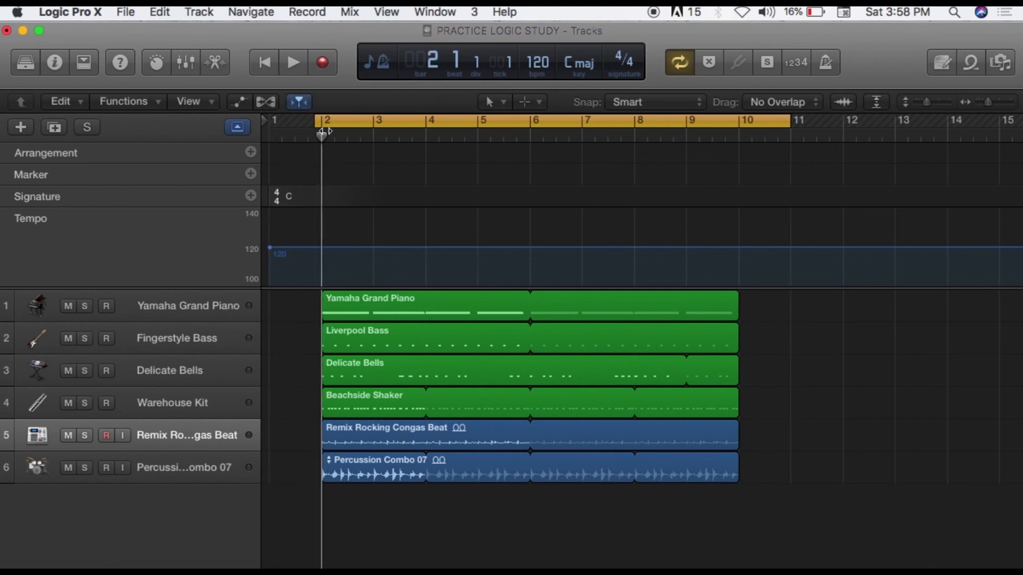
left_click(251, 175)
double_click(346, 180)
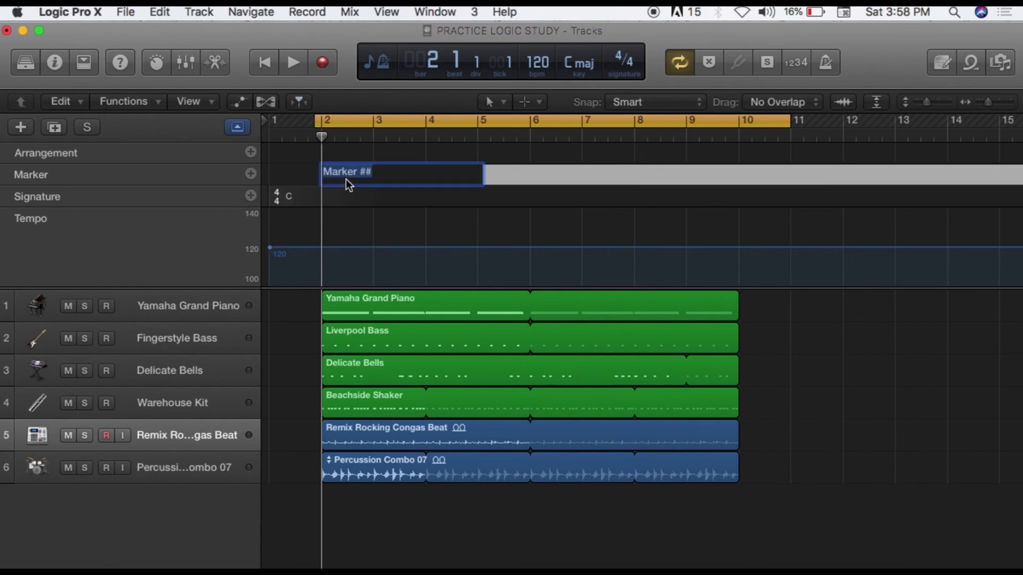
type("intro")
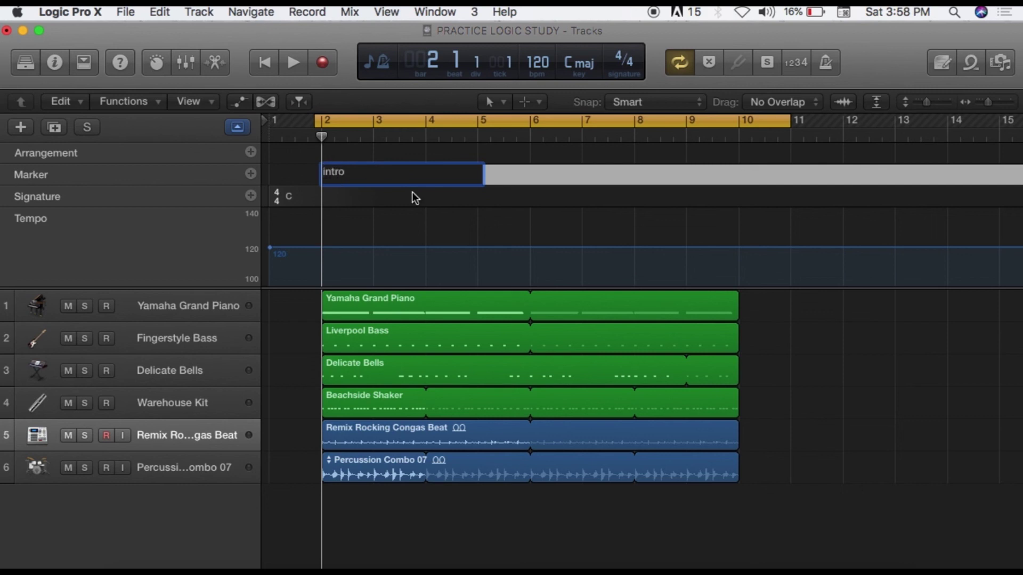
- Create a marker named "verso" at bar 4
left_click_drag(323, 136, 425, 135)
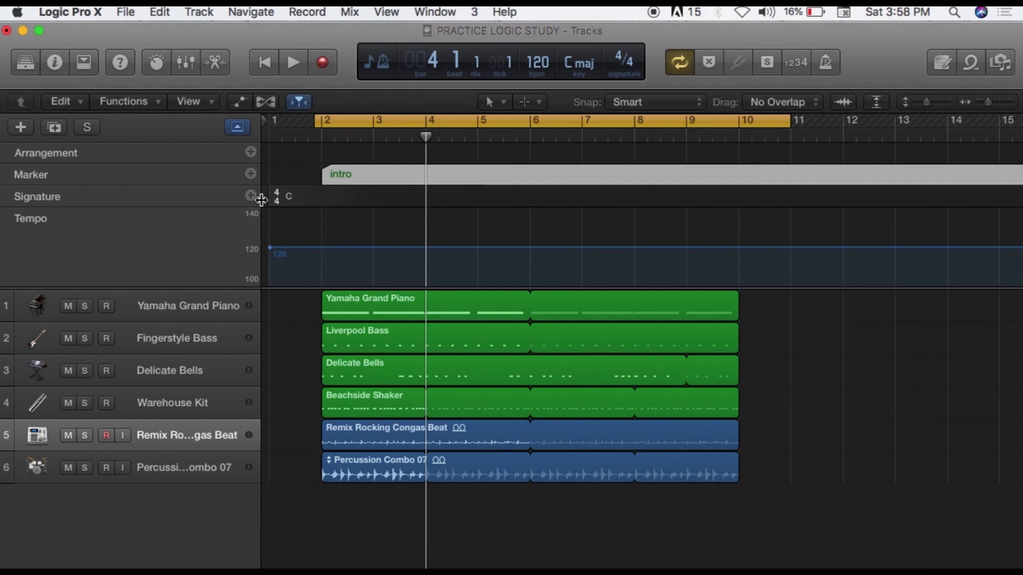
mouse_move(427, 134)
left_mouse_down()
mouse_move(411, 134)
mouse_move(420, 138)
left_mouse_up()
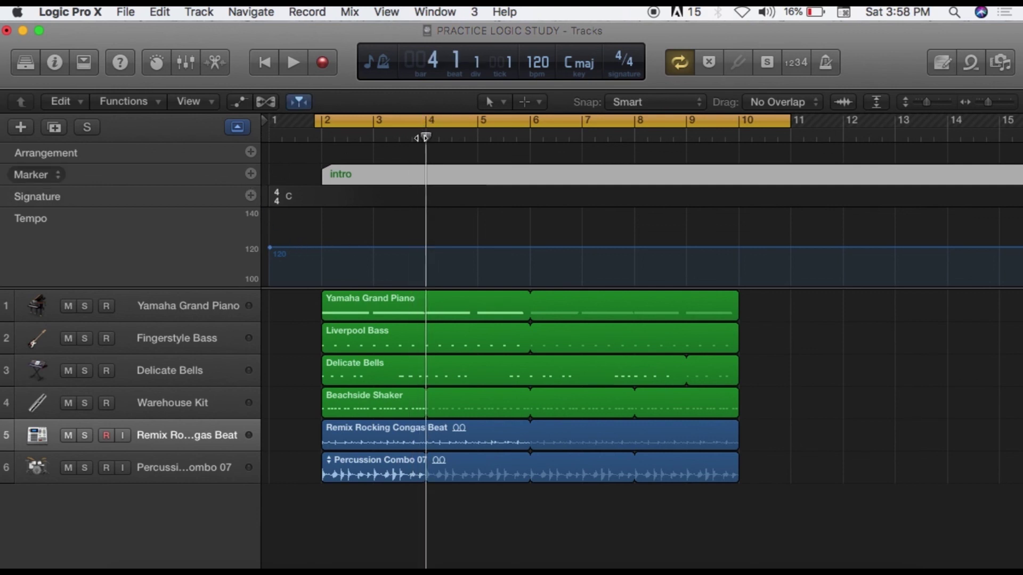
left_click(250, 174)
double_click(452, 176)
type("verso")
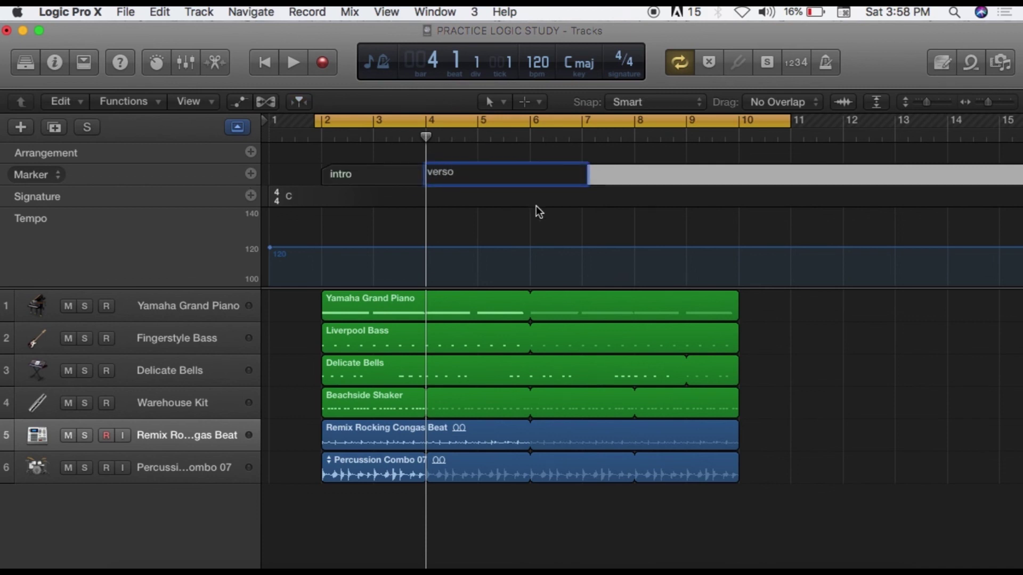
key("Return")
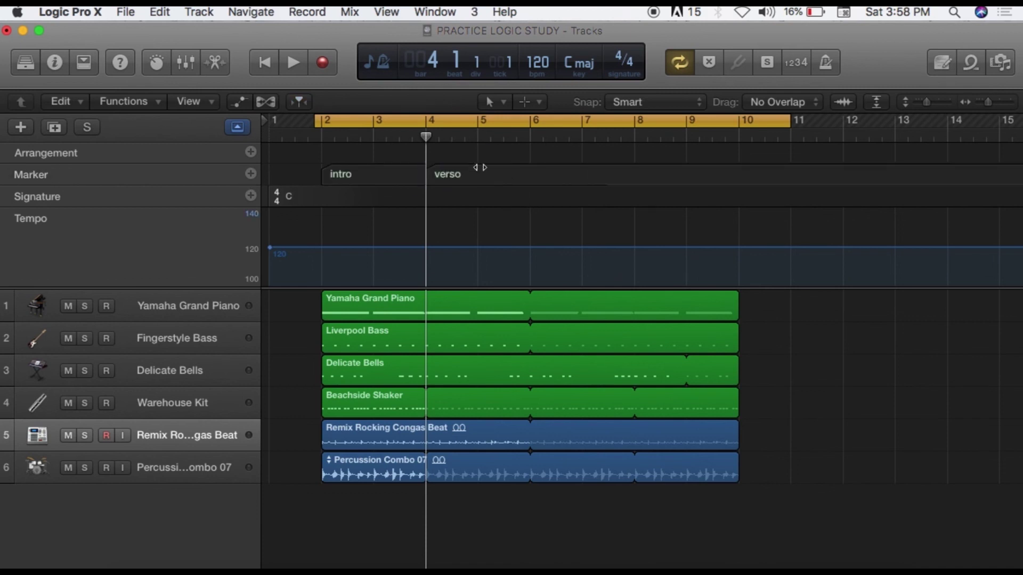
- Create a marker named "coro" at bar 8, and hide the global tracks to see the markers in the ruler
mouse_move(426, 136)
left_mouse_down()
mouse_move(516, 146)
mouse_move(633, 184)
left_mouse_up()
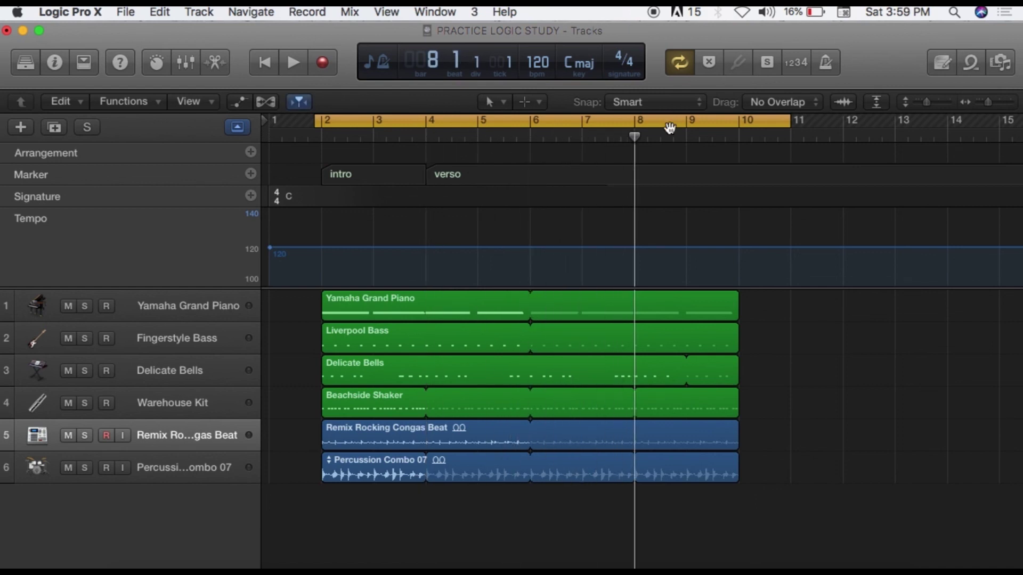
left_click(251, 174)
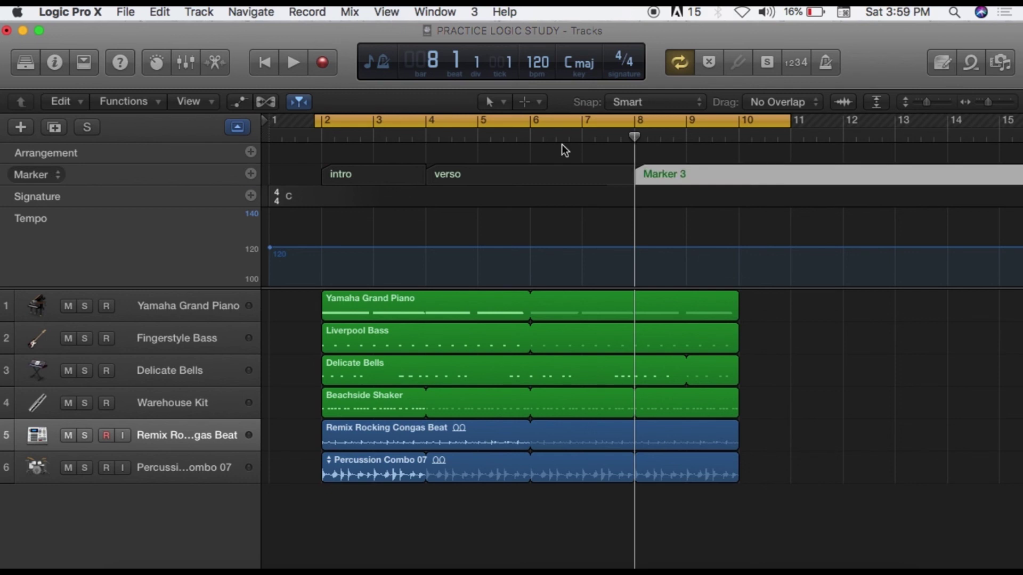
double_click(663, 180)
type("coro")
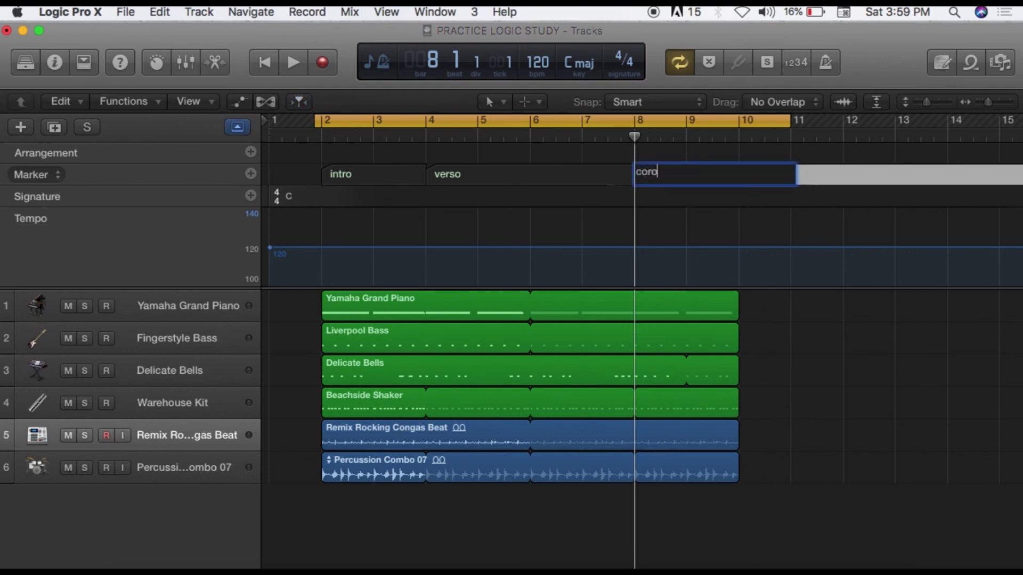
key("Return")
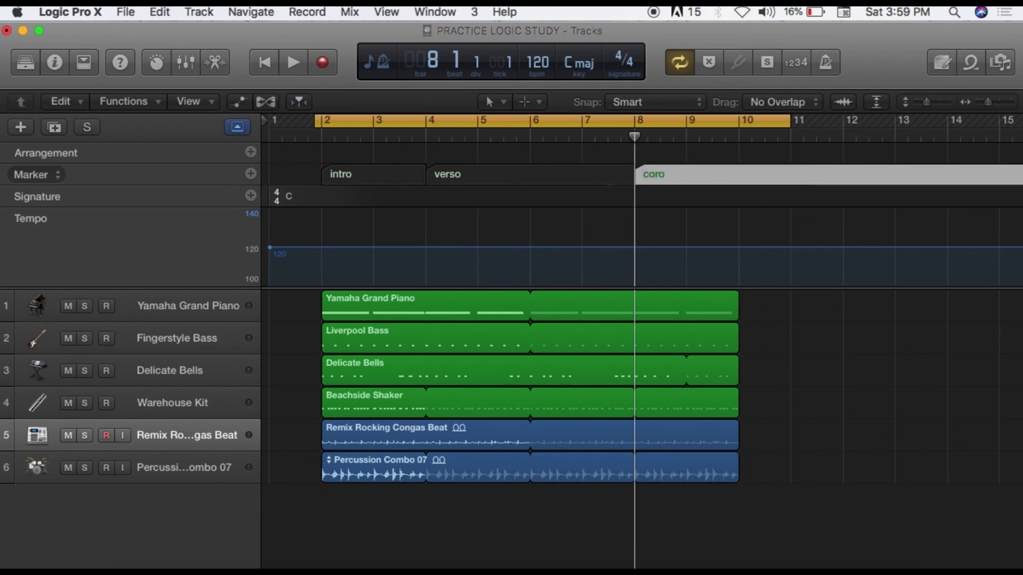
left_click(238, 127)
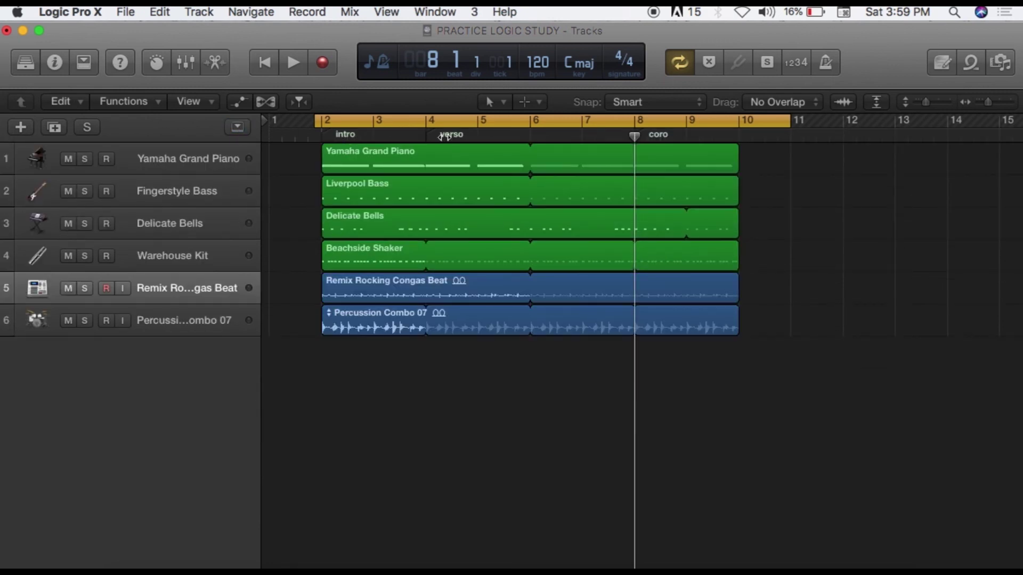
left_click_drag(633, 137, 433, 139)
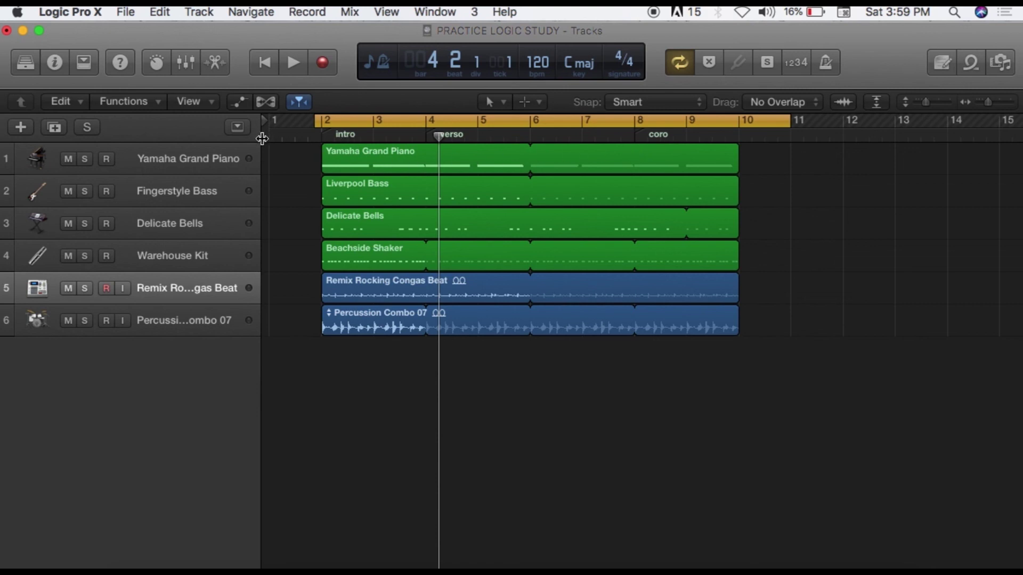
- Open the color palette, show the global tracks again and color the intro marker magenta
key("alt+c")
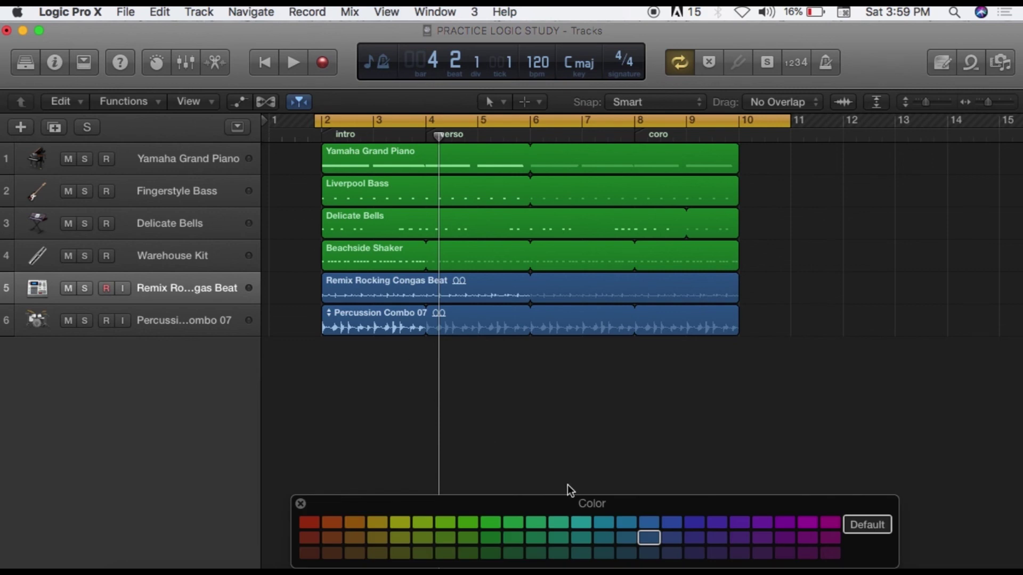
left_click(367, 169)
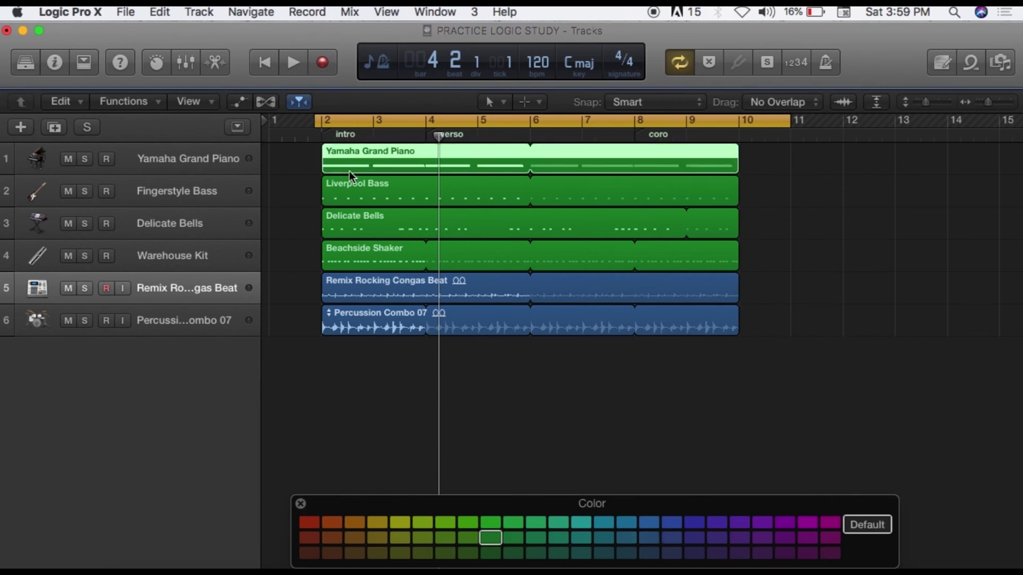
left_click_drag(435, 136, 361, 137)
left_click(238, 128)
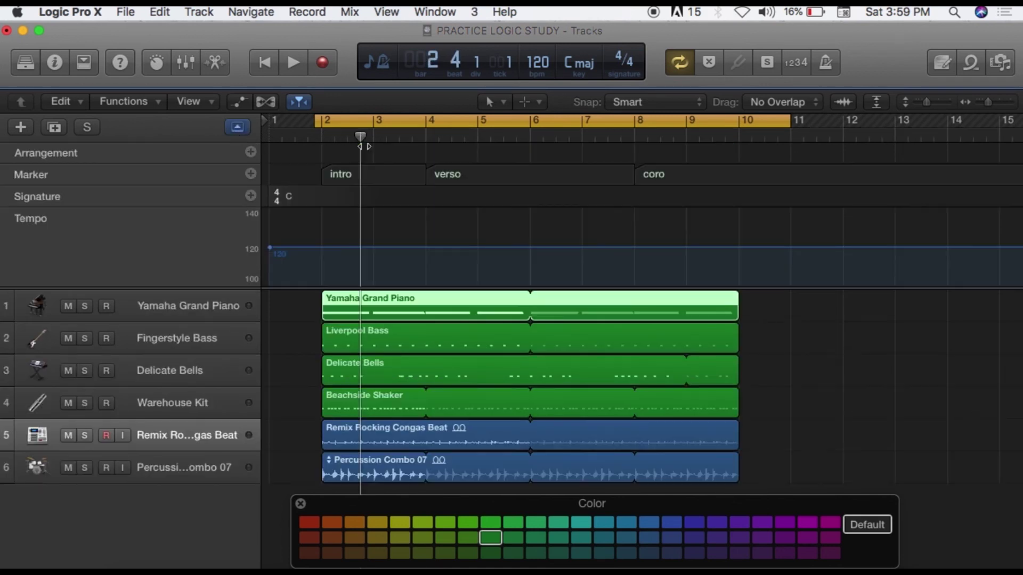
left_click(358, 193)
left_click(367, 175)
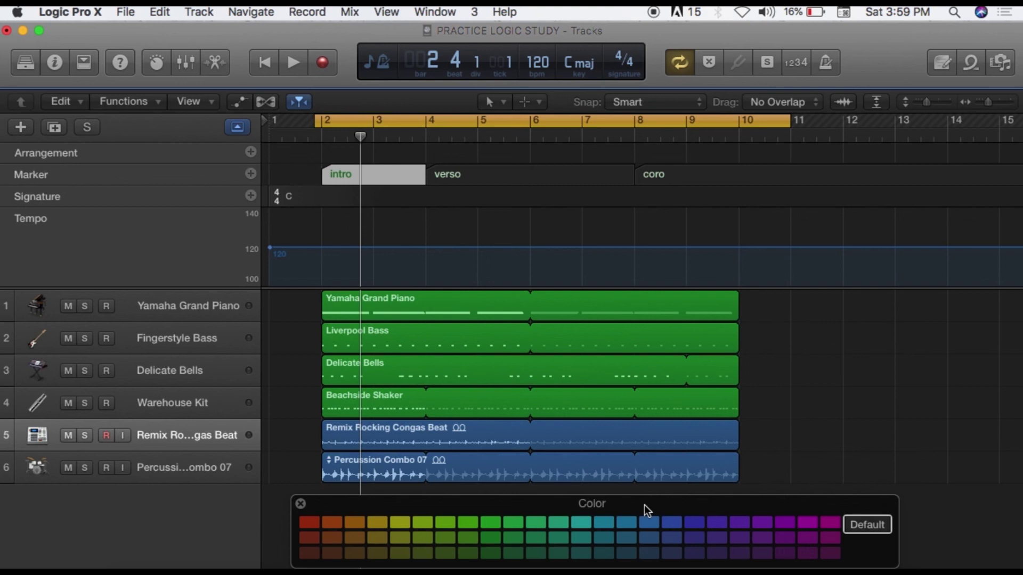
left_click(829, 524)
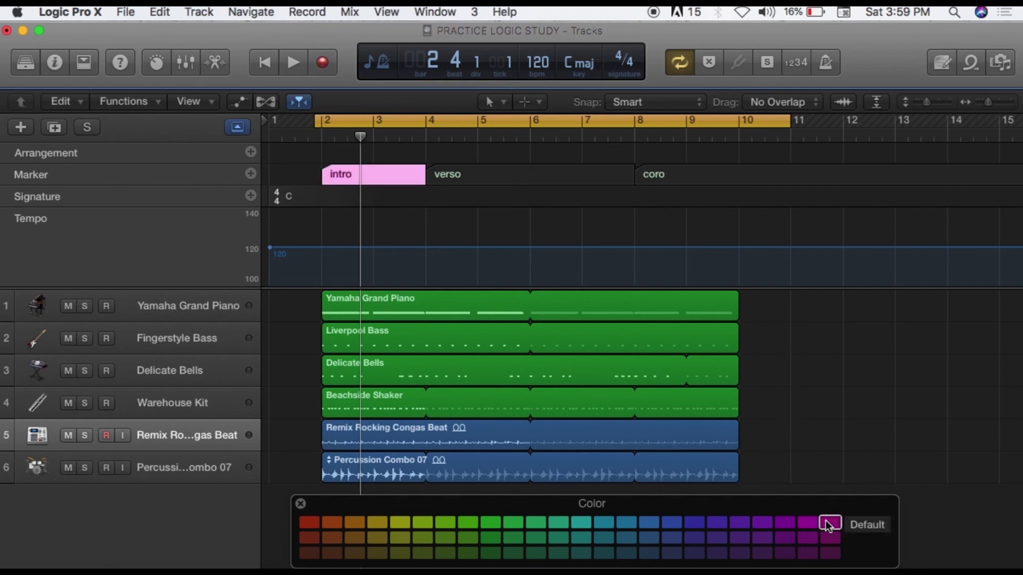
- Place the playhead within the verso marker at bar 4 beat 3 and color that marker red
left_click_drag(362, 136, 452, 137)
left_click(474, 179)
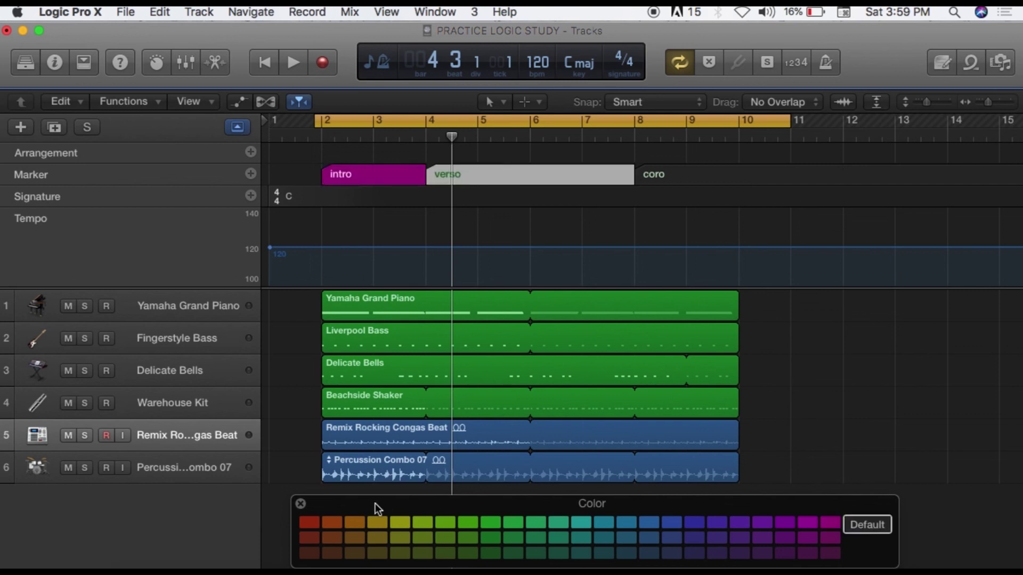
left_click(304, 521)
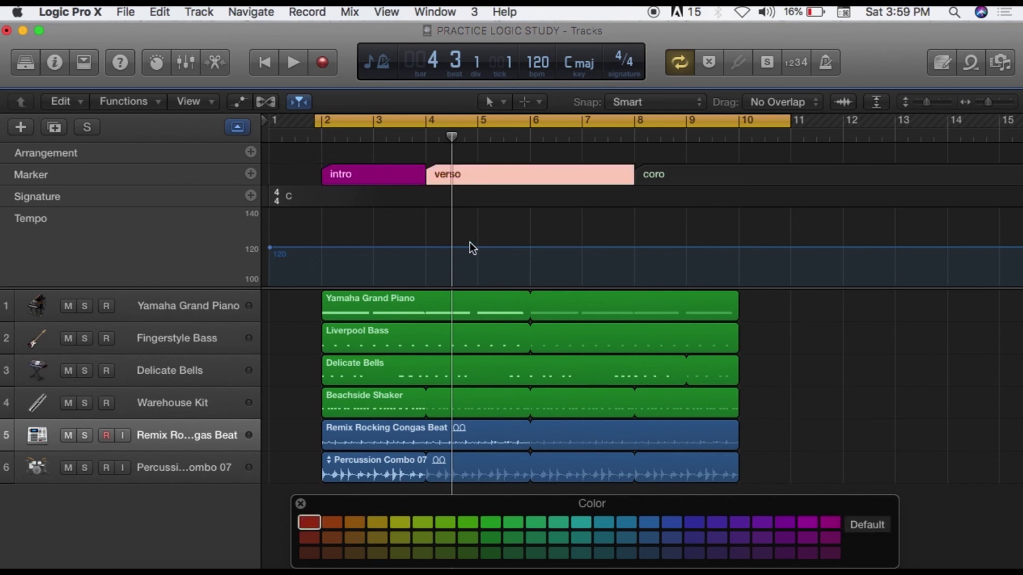
- Color the coro marker blue, and hide the global tracks to view the colored markers in the ruler
left_click_drag(452, 137, 660, 137)
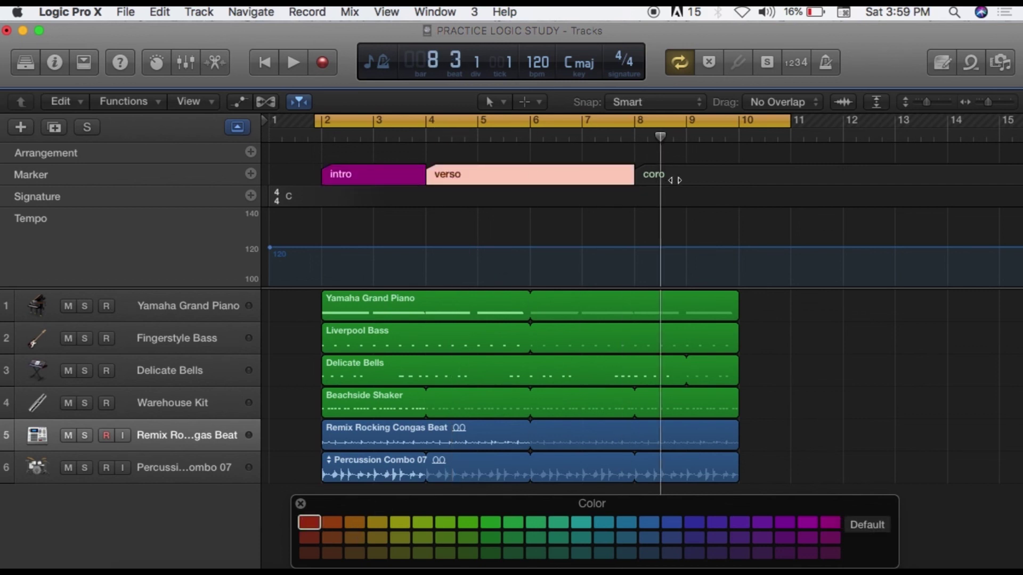
left_click(666, 173)
left_click(694, 523)
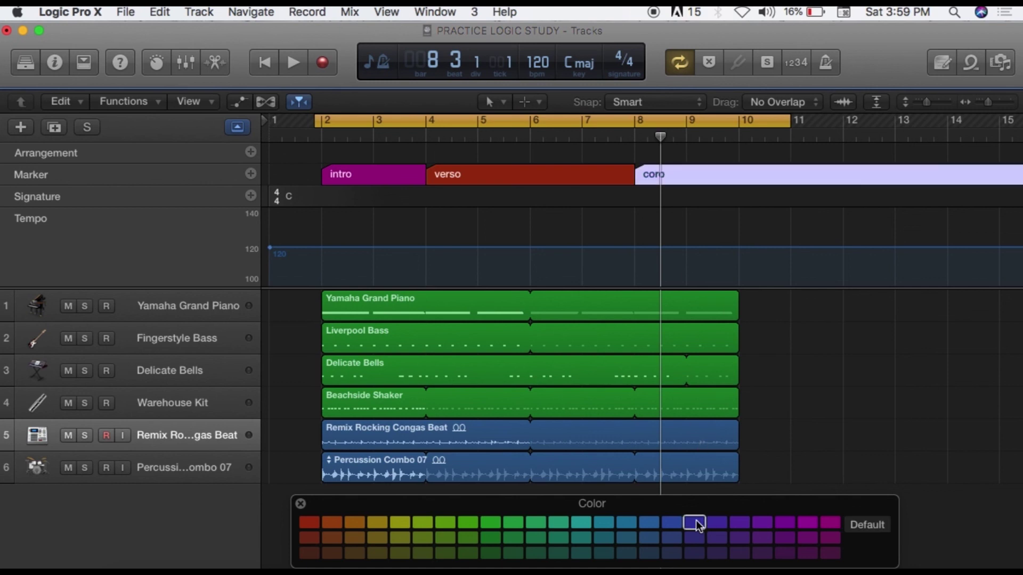
left_click(237, 127)
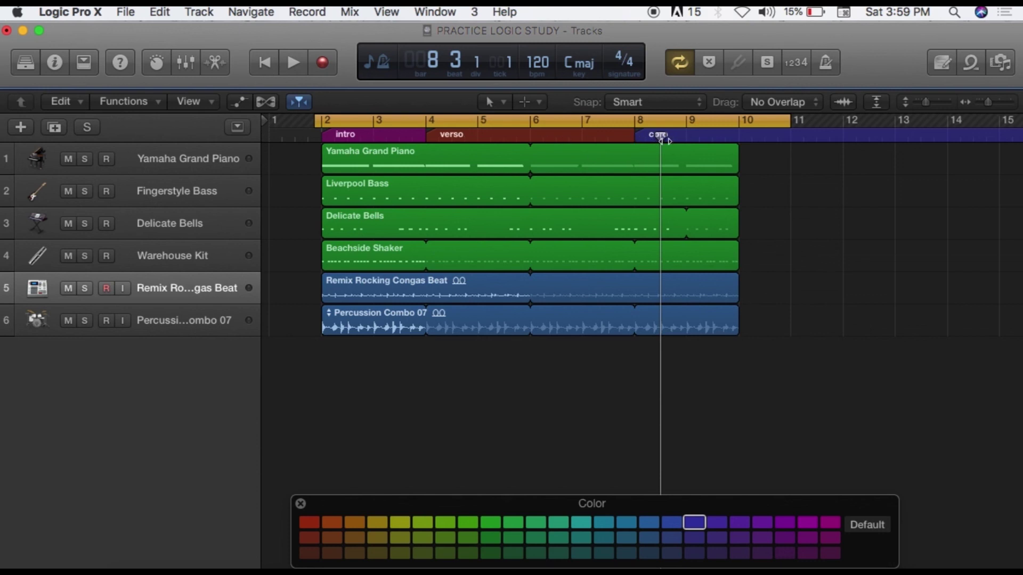
left_click_drag(660, 137, 437, 183)
- Color the Yamaha Grand Piano region red and the Liverpool Bass region teal
left_click(375, 156)
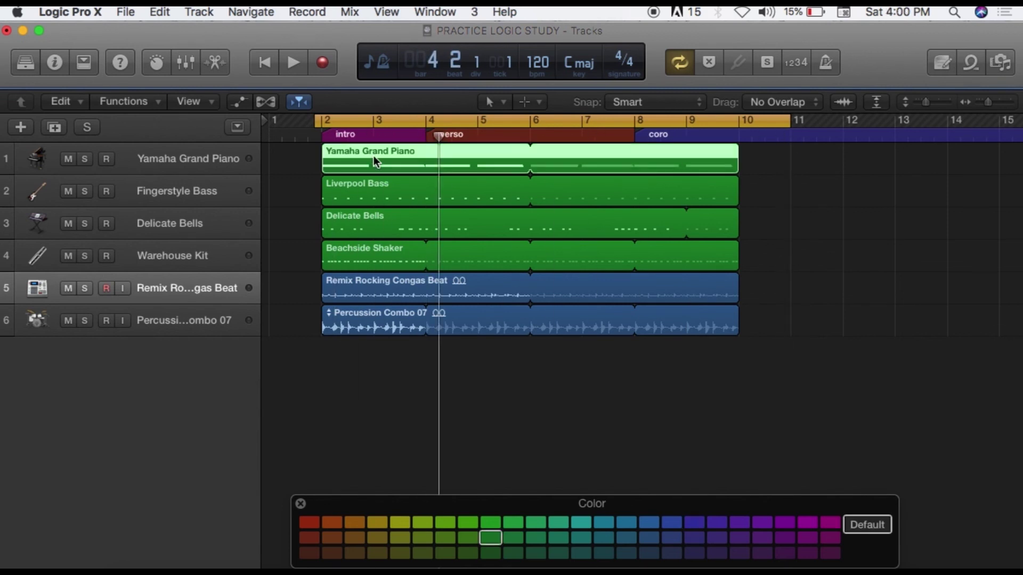
left_click(309, 523)
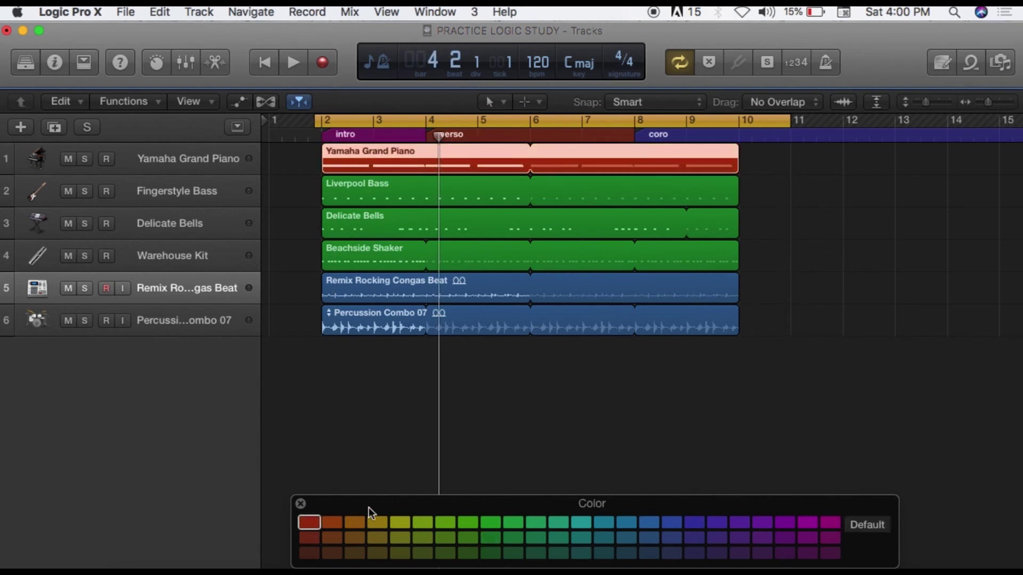
left_click(459, 199)
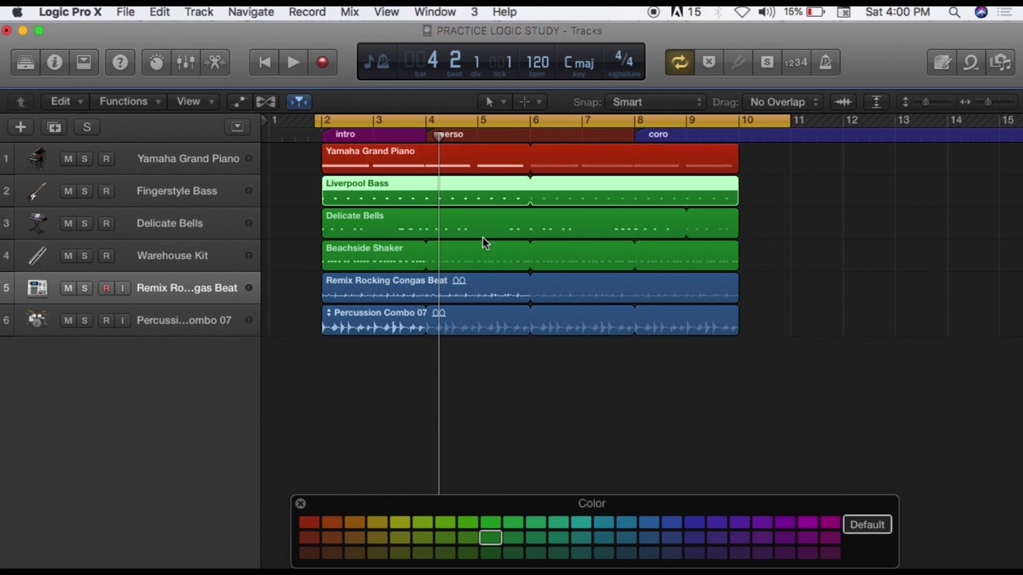
left_click(604, 523)
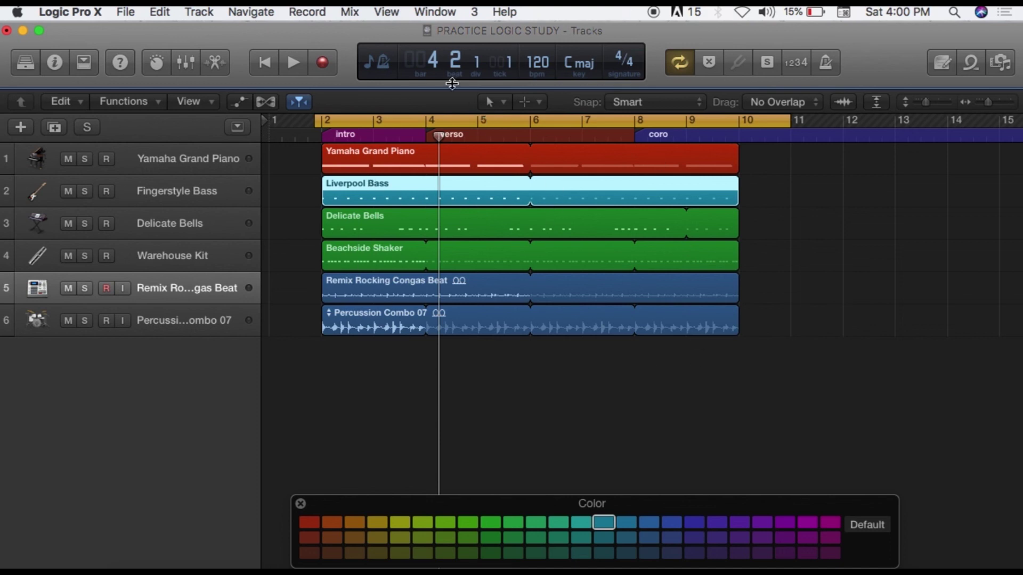
- Review the colored markers in the global tracks, hide those tracks again and close the color palette
left_click(238, 128)
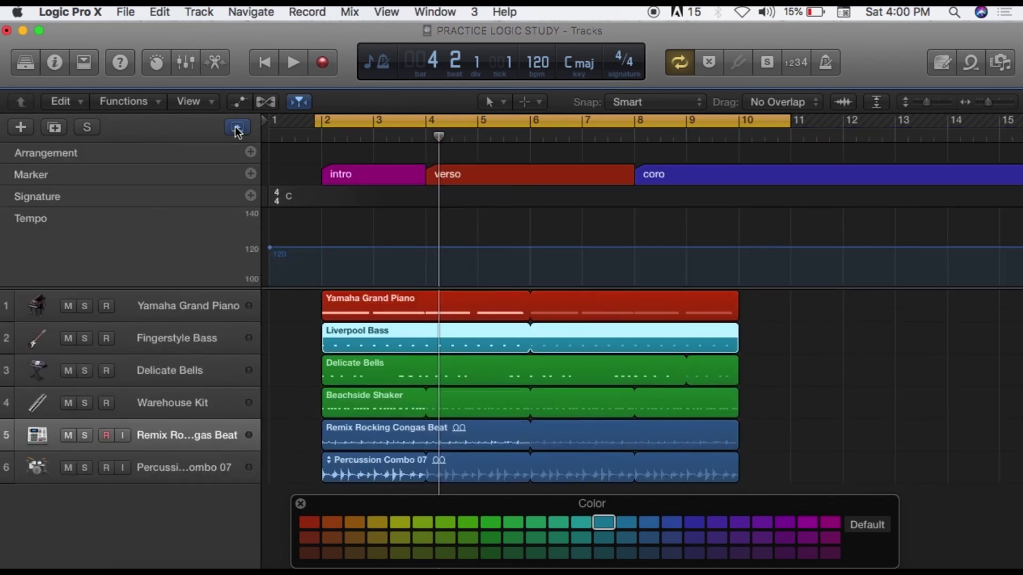
left_click(238, 128)
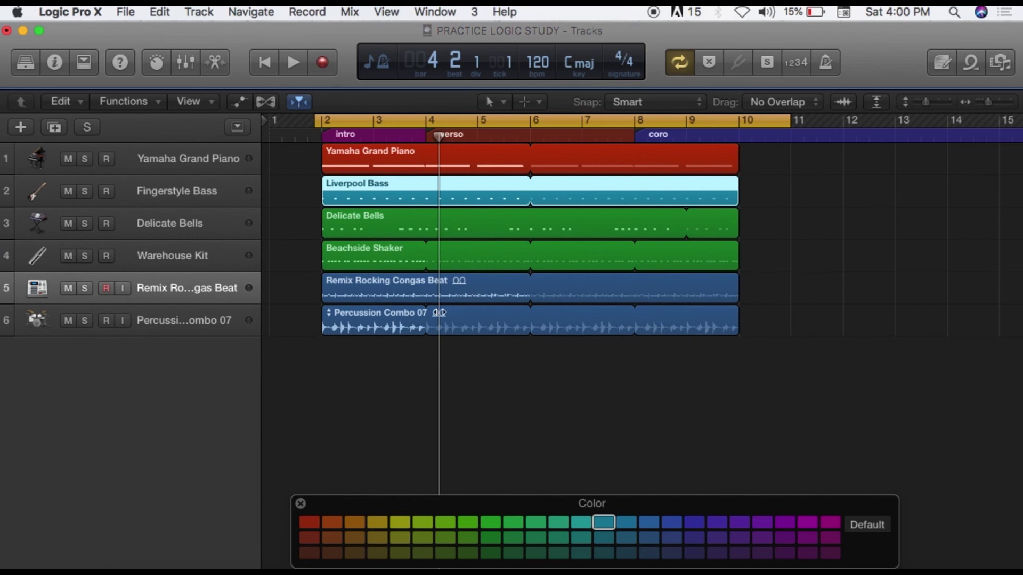
left_click(300, 503)
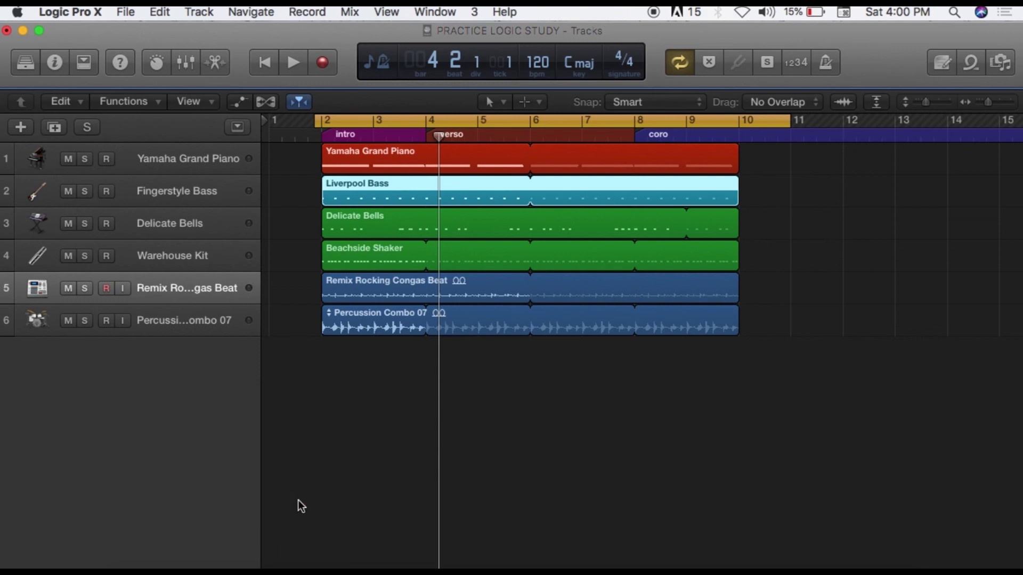